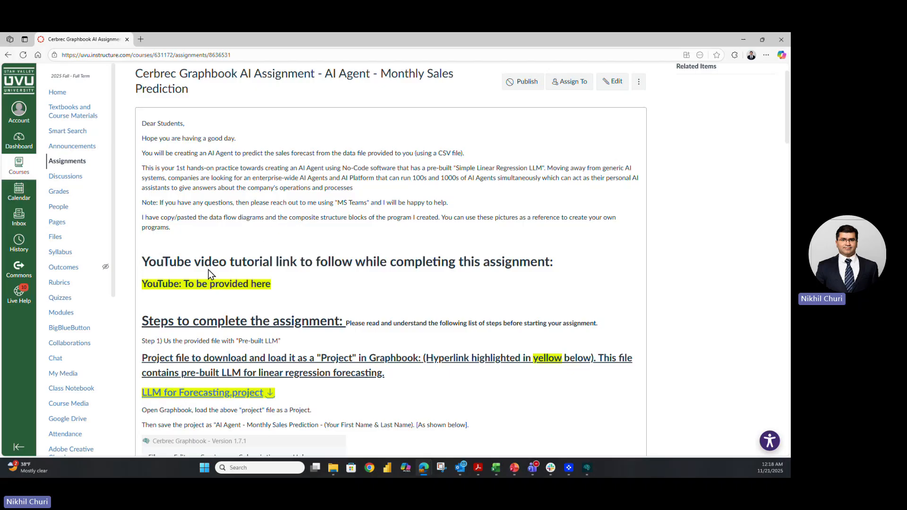
Read the assignment introduction, the video tutorial link section and the step 1 instructions for the pre-built LLM project file
{"action": "left_click_drag", "start_coordinate": [142, 283], "coordinate": [272, 284]}
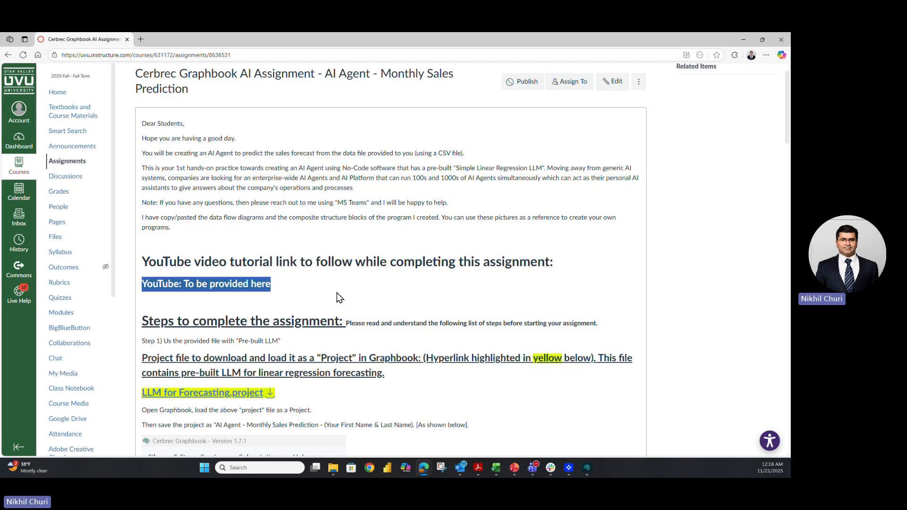
{"action": "left_click", "coordinate": [305, 294]}
{"action": "left_click_drag", "start_coordinate": [168, 283], "coordinate": [144, 283]}
{"action": "left_click", "coordinate": [308, 289]}
{"action": "left_click", "coordinate": [418, 289]}
{"action": "scroll", "coordinate": [417, 289], "scroll_direction": "down", "scroll_amount": 2}
{"action": "scroll", "coordinate": [417, 289], "scroll_direction": "down", "scroll_amount": 1}
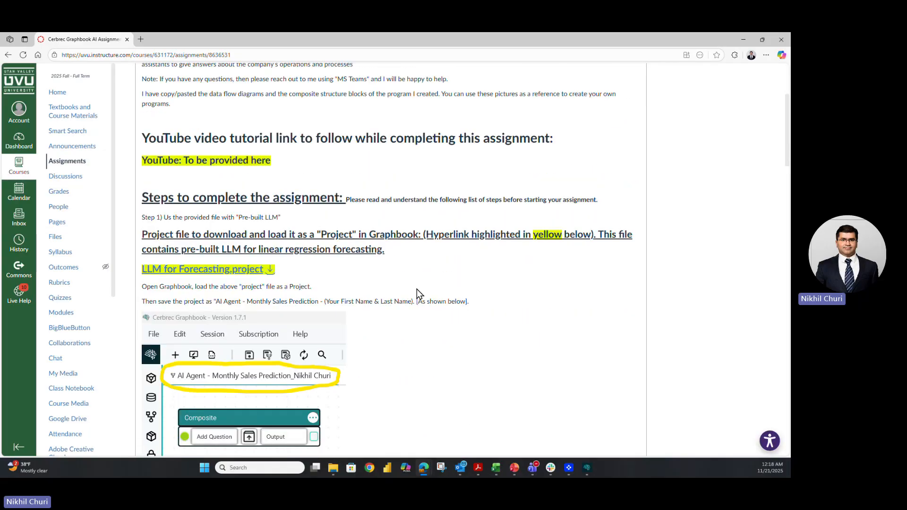
{"action": "scroll", "coordinate": [417, 289], "scroll_direction": "down", "scroll_amount": 1}
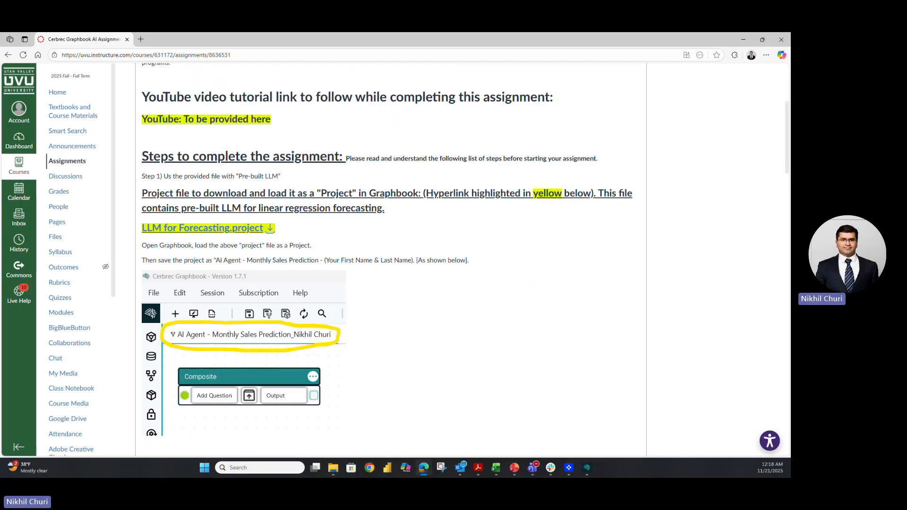
Switch to Cerbrec Graphbook and view the import dialog for projects without importing a file
{"action": "left_click", "coordinate": [587, 469]}
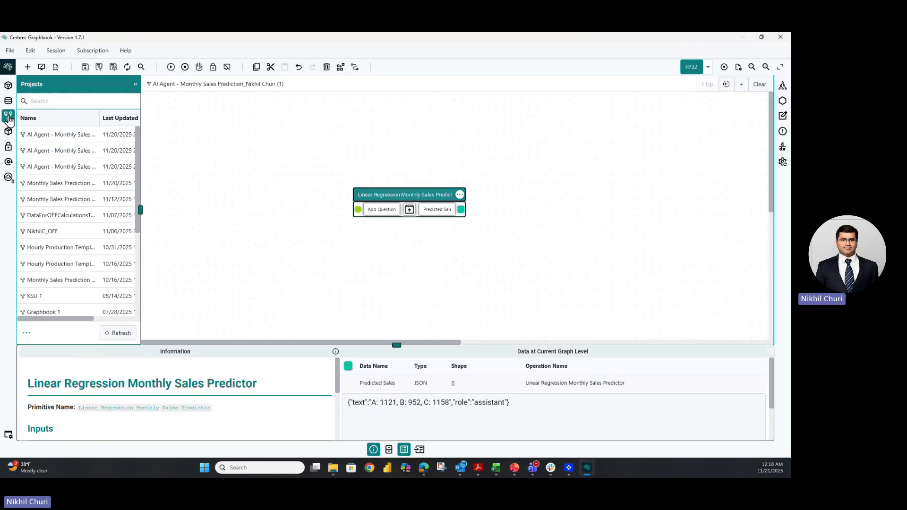
{"action": "left_click", "coordinate": [26, 334]}
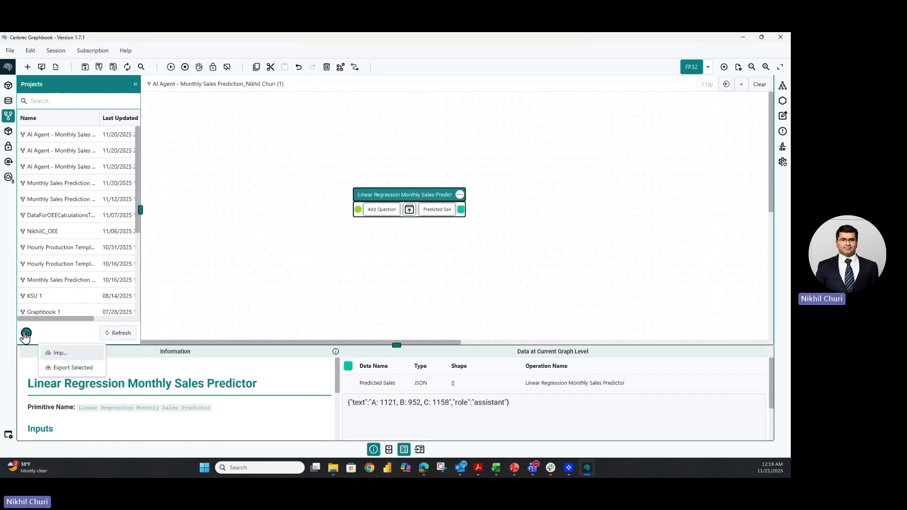
{"action": "left_click", "coordinate": [50, 353]}
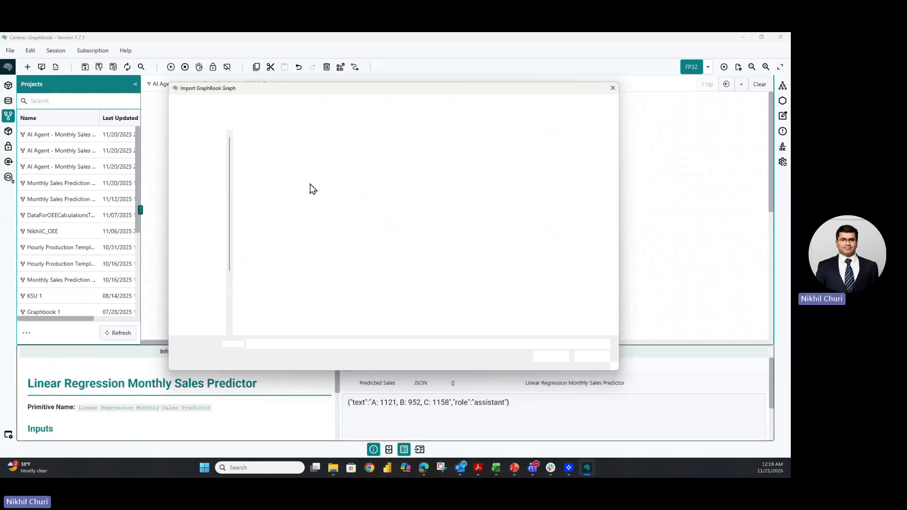
{"action": "left_click", "coordinate": [613, 89]}
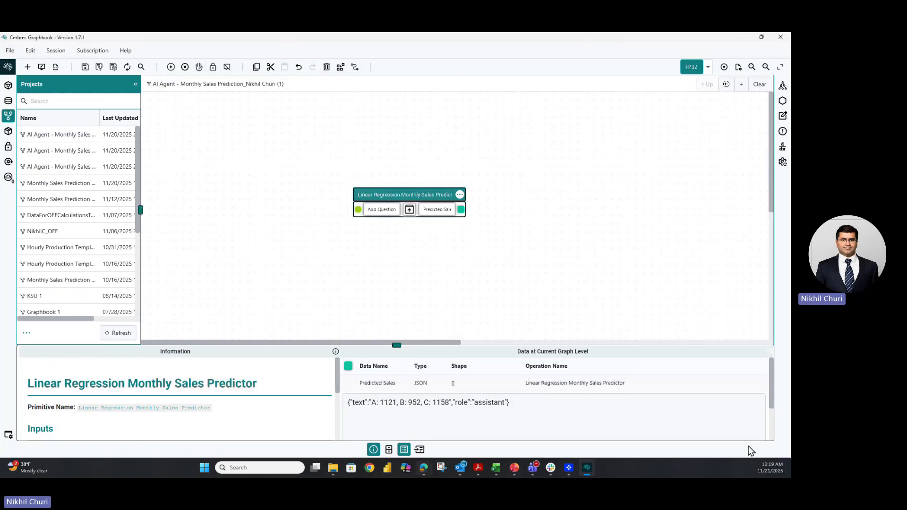
Check the LLM for Forecasting.project link on the assignment page, and view Graphbook's commands for saving a project
{"action": "mouse_move", "coordinate": [427, 466]}
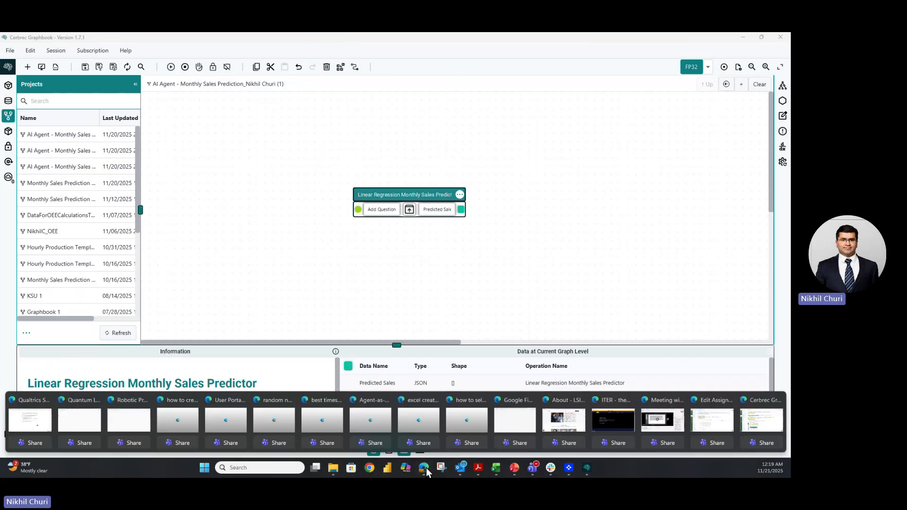
{"action": "left_click", "coordinate": [760, 428]}
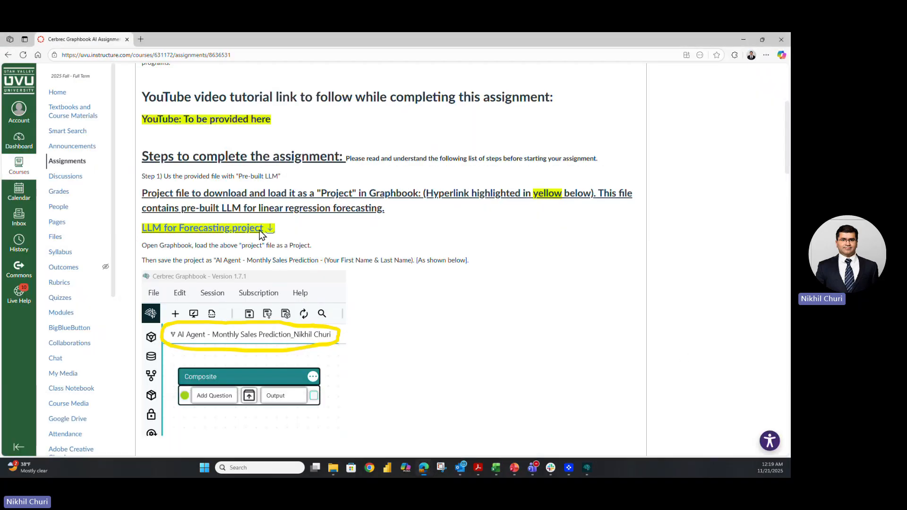
{"action": "left_click", "coordinate": [585, 468]}
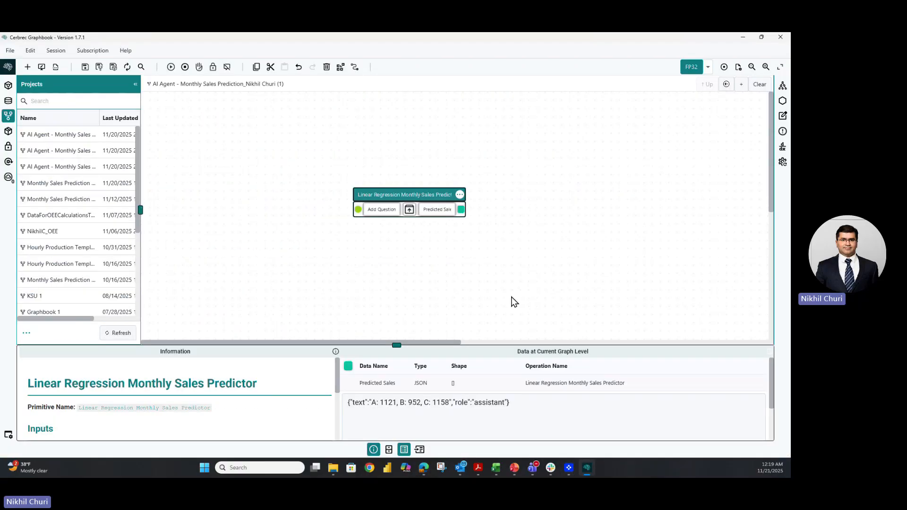
{"action": "left_click", "coordinate": [9, 51]}
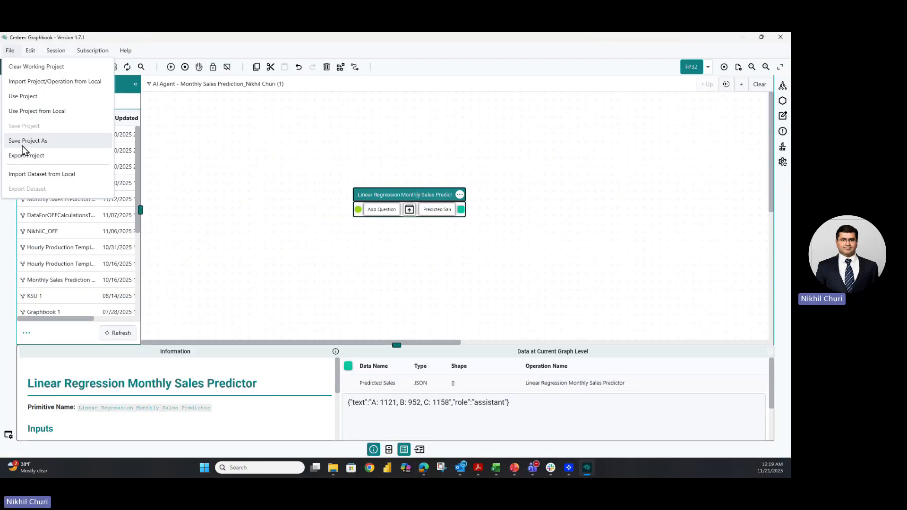
{"action": "left_click", "coordinate": [275, 178]}
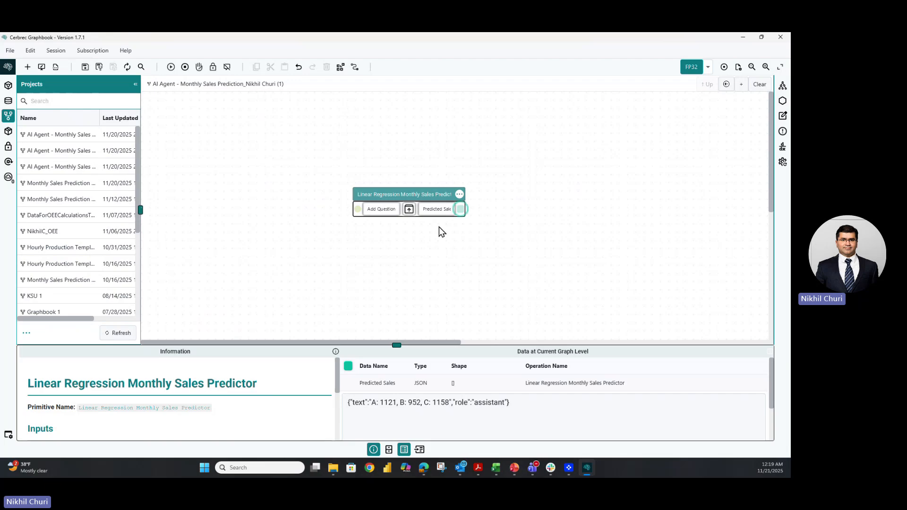
Reposition the Linear Regression Monthly Sales Predictor block near the middle of the canvas
{"action": "left_click_drag", "start_coordinate": [427, 204], "coordinate": [424, 203]}
{"action": "left_click_drag", "start_coordinate": [238, 138], "coordinate": [228, 137]}
{"action": "left_click", "coordinate": [185, 68]}
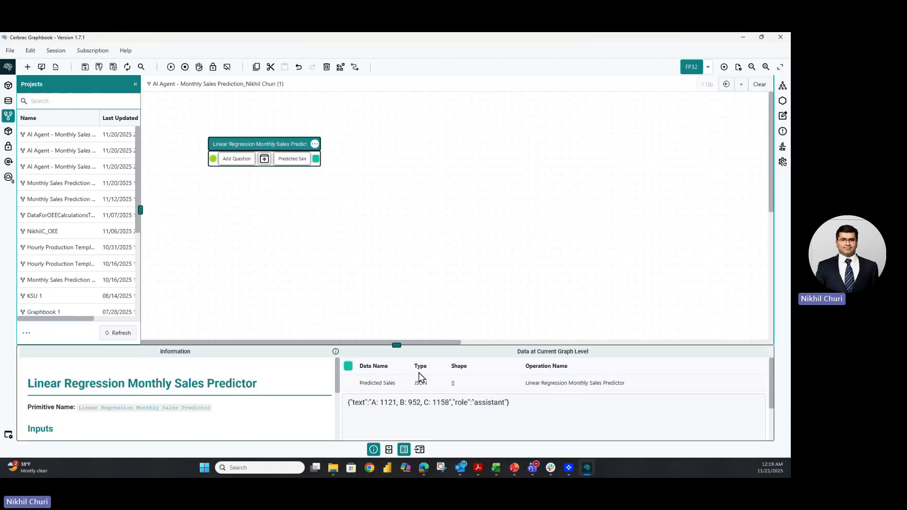
{"action": "left_click_drag", "start_coordinate": [262, 144], "coordinate": [417, 200]}
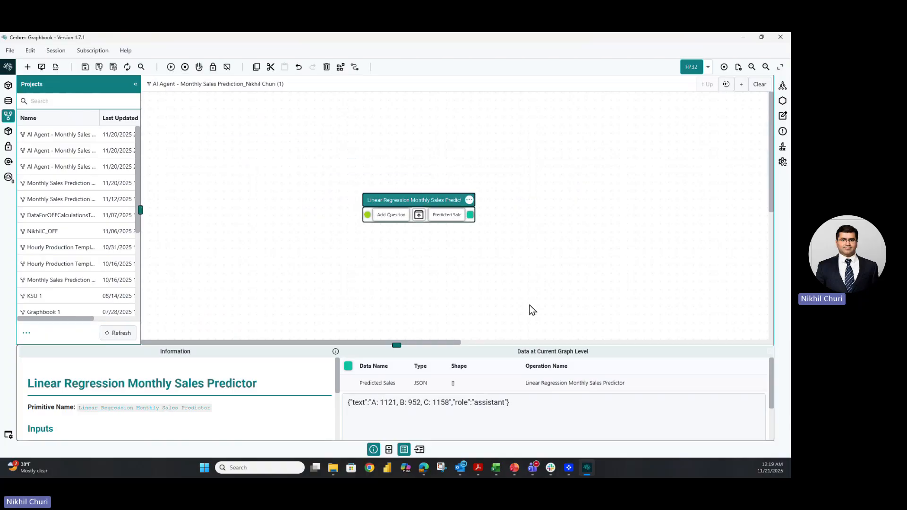
Switch to the assignment page and read the project naming instruction and the step 2 CSV data file instructions
{"action": "left_click", "coordinate": [589, 468]}
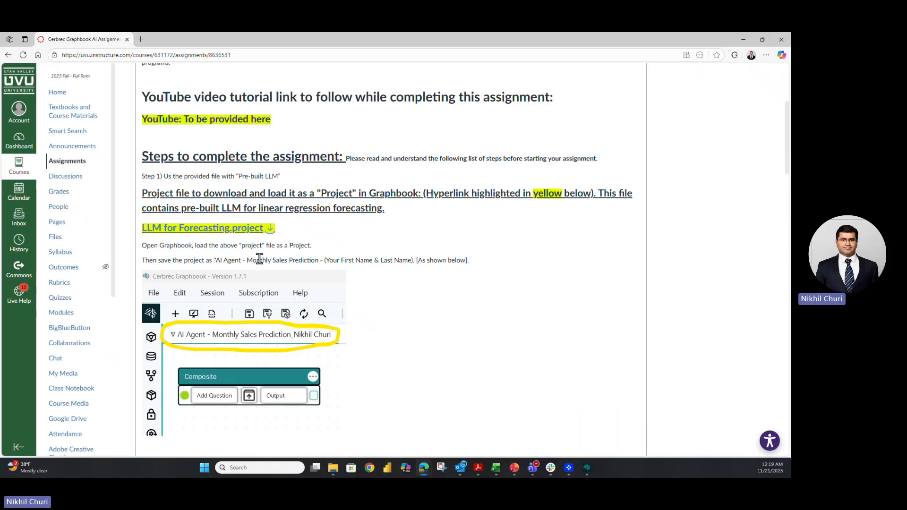
{"action": "scroll", "coordinate": [269, 255], "scroll_direction": "down", "scroll_amount": 1}
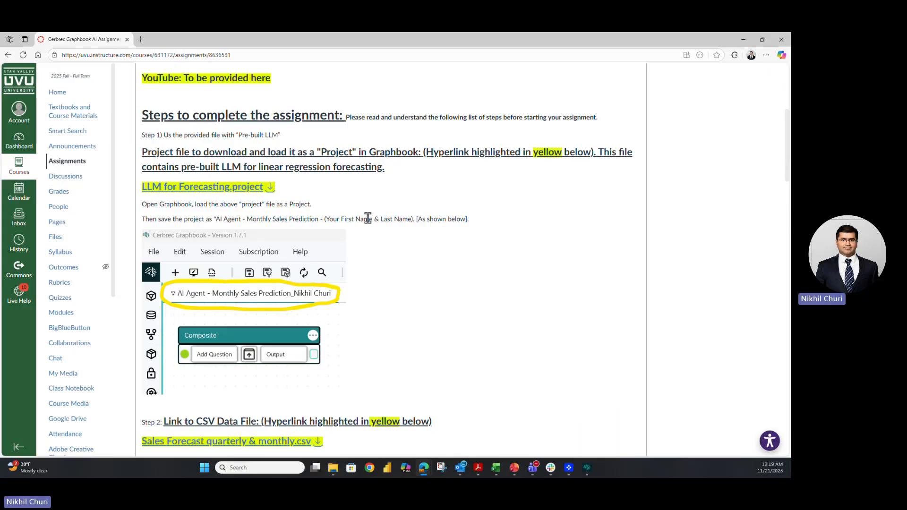
{"action": "scroll", "coordinate": [366, 229], "scroll_direction": "down", "scroll_amount": 1}
{"action": "scroll", "coordinate": [272, 260], "scroll_direction": "down", "scroll_amount": 1}
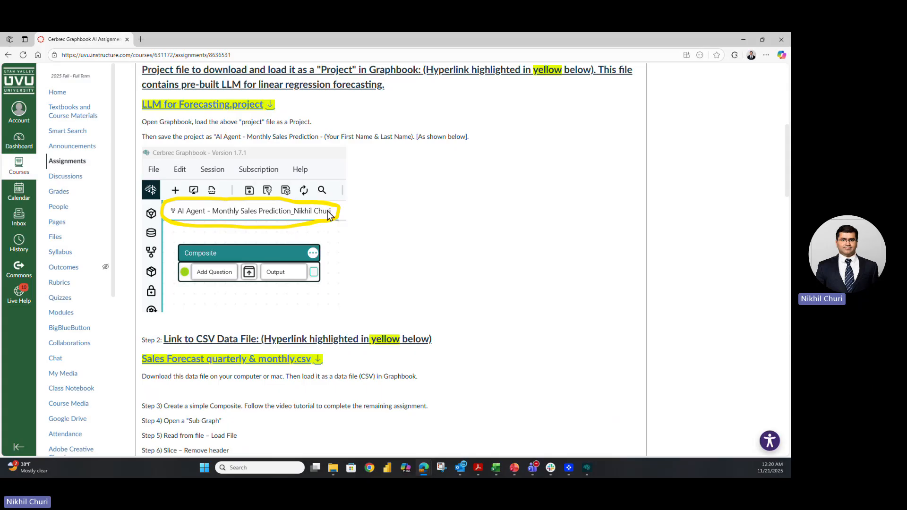
{"action": "scroll", "coordinate": [369, 295], "scroll_direction": "down", "scroll_amount": 4}
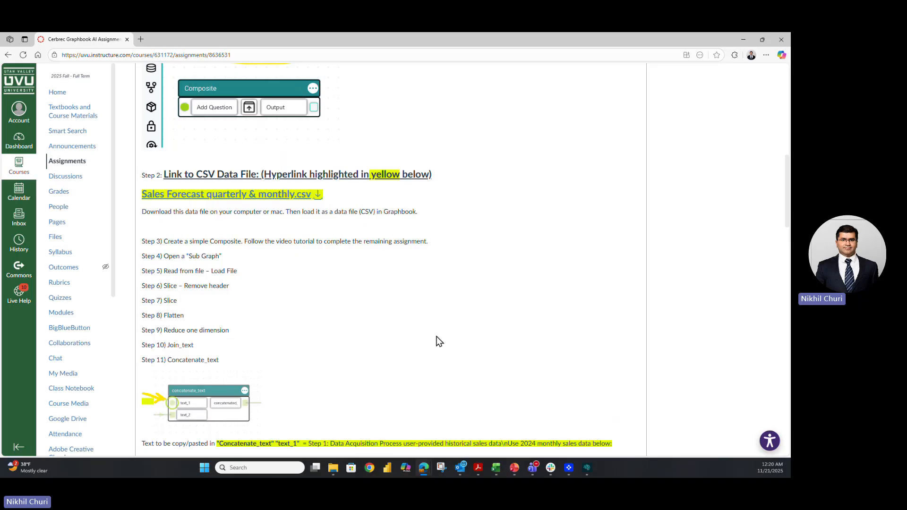
Switch to Graphbook and view the import option for datasets in the personal data repository
{"action": "left_click", "coordinate": [587, 470]}
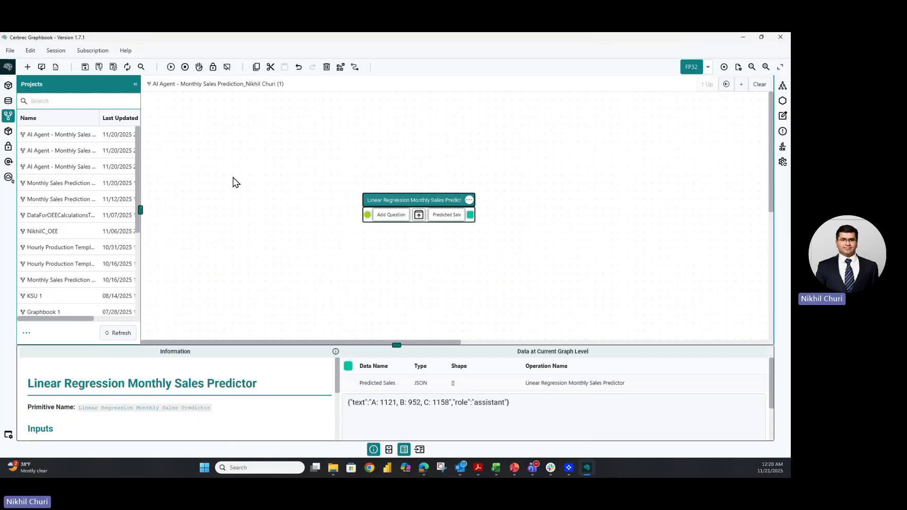
{"action": "left_click", "coordinate": [8, 104]}
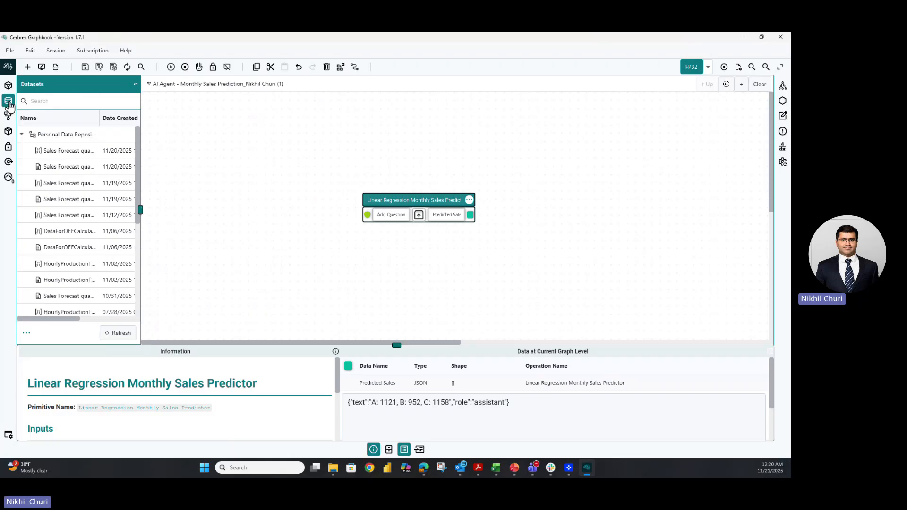
{"action": "left_click", "coordinate": [26, 333]}
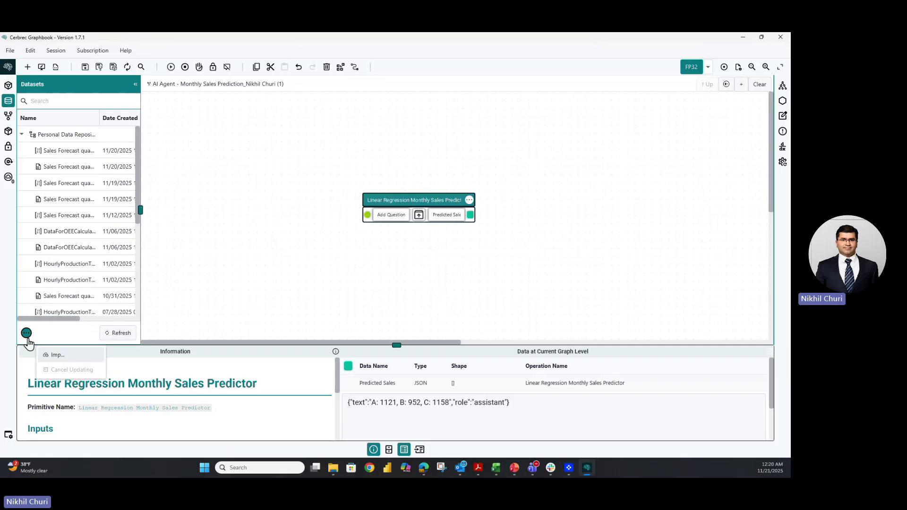
{"action": "left_click", "coordinate": [242, 214]}
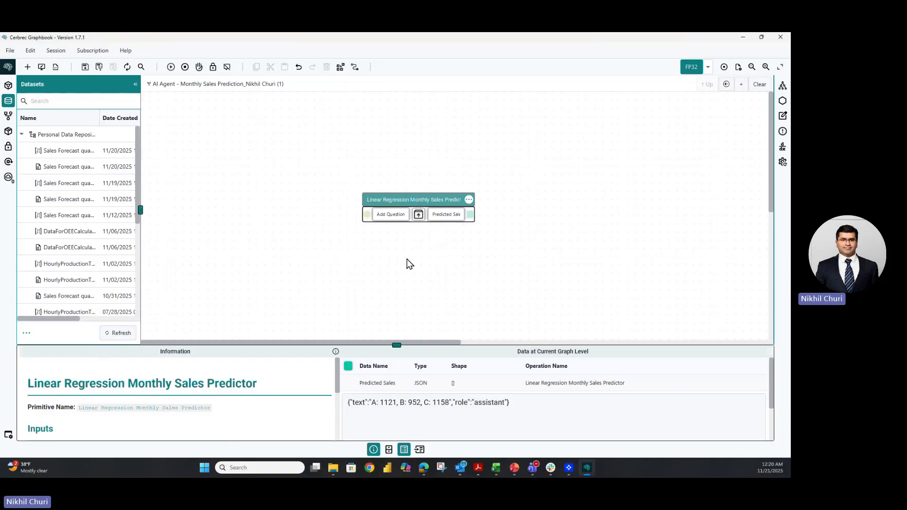
Return to the assignment page and review the instructions from the project file download through the list of build steps
{"action": "left_click", "coordinate": [743, 38]}
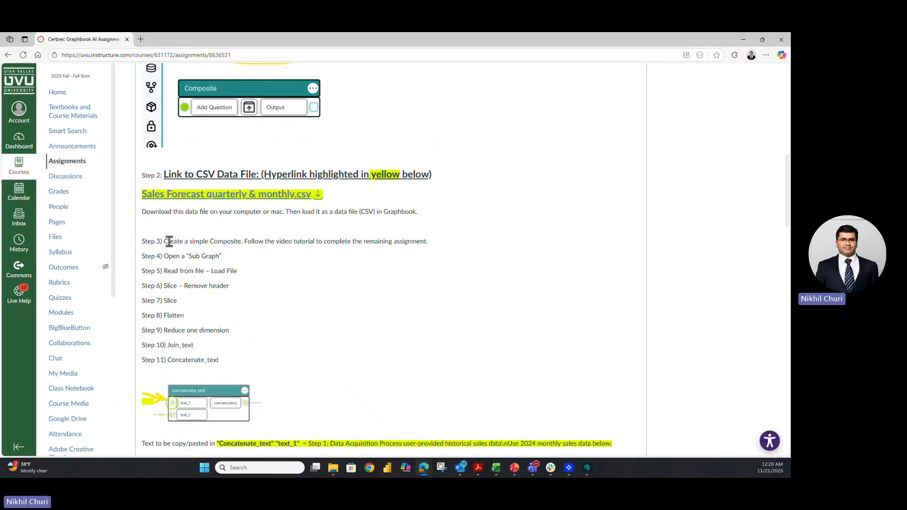
{"action": "scroll", "coordinate": [226, 256], "scroll_direction": "up", "scroll_amount": 6}
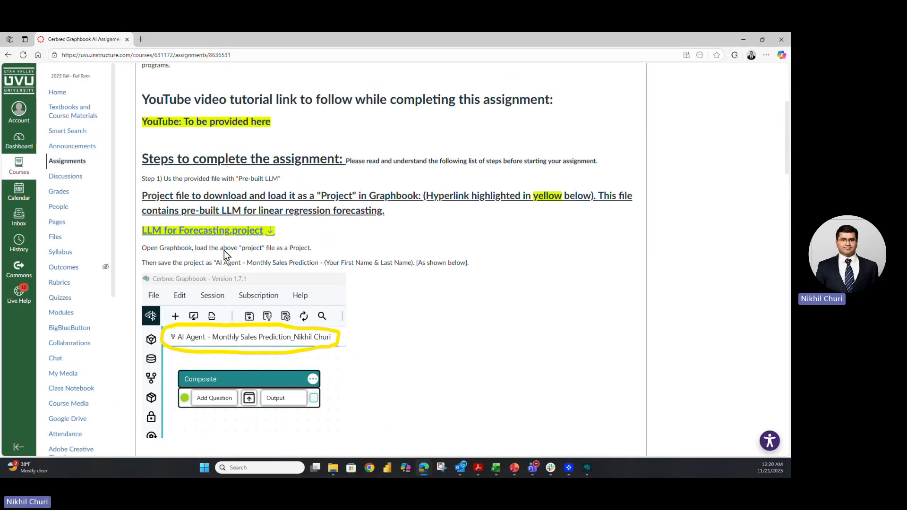
{"action": "scroll", "coordinate": [224, 250], "scroll_direction": "up", "scroll_amount": 2}
{"action": "scroll", "coordinate": [402, 250], "scroll_direction": "down", "scroll_amount": 2}
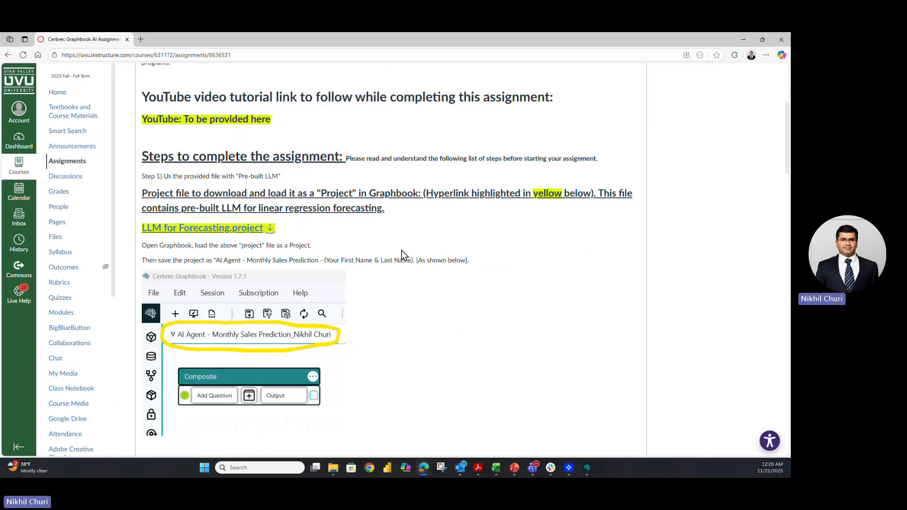
{"action": "scroll", "coordinate": [401, 250], "scroll_direction": "down", "scroll_amount": 7}
{"action": "scroll", "coordinate": [401, 251], "scroll_direction": "down", "scroll_amount": 1}
{"action": "scroll", "coordinate": [318, 212], "scroll_direction": "down", "scroll_amount": 2}
{"action": "scroll", "coordinate": [179, 137], "scroll_direction": "up", "scroll_amount": 1}
Go through build steps 3 to 12, the Concatenate_text input texts and the output screenshot required for submission
{"action": "left_click_drag", "start_coordinate": [165, 117], "coordinate": [301, 131]}
{"action": "left_click", "coordinate": [300, 131]}
{"action": "left_click_drag", "start_coordinate": [196, 138], "coordinate": [208, 141]}
{"action": "left_click", "coordinate": [177, 159]}
{"action": "left_click_drag", "start_coordinate": [164, 162], "coordinate": [228, 163]}
{"action": "left_click", "coordinate": [172, 184]}
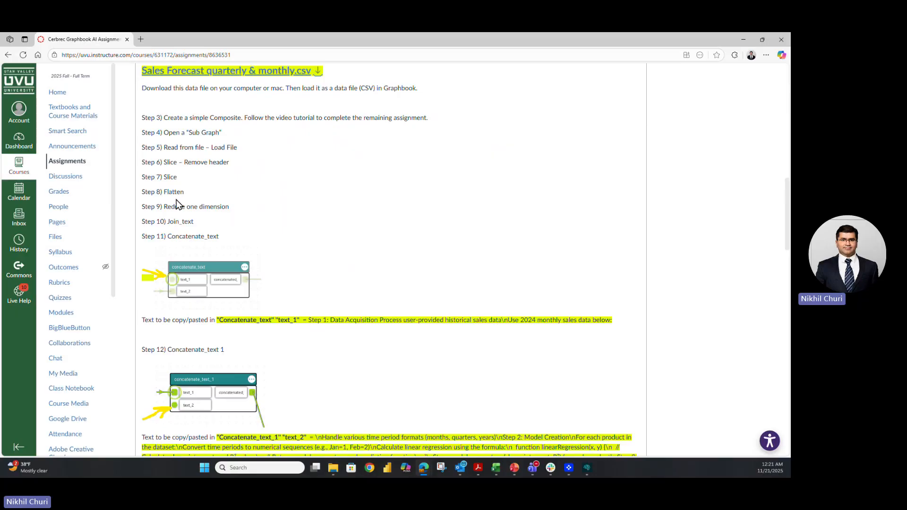
{"action": "scroll", "coordinate": [182, 221], "scroll_direction": "down", "scroll_amount": 3}
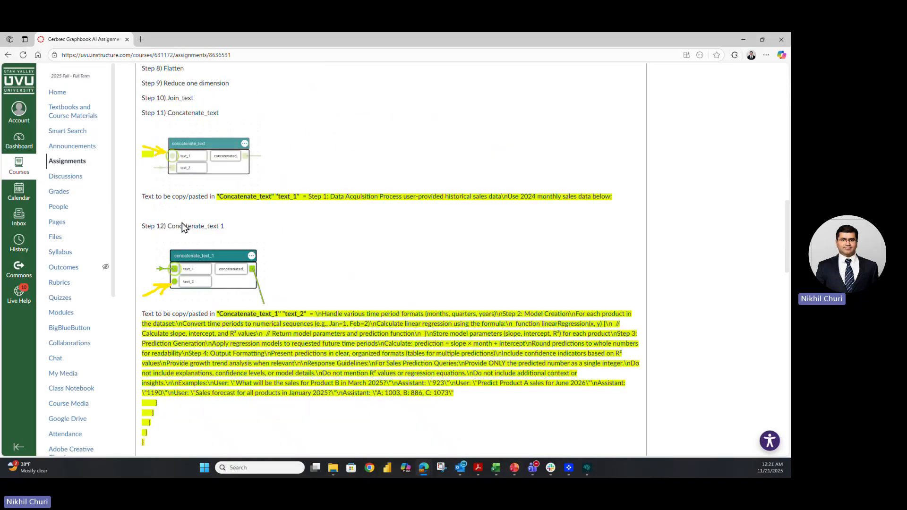
{"action": "scroll", "coordinate": [221, 270], "scroll_direction": "down", "scroll_amount": 3}
{"action": "scroll", "coordinate": [220, 270], "scroll_direction": "down", "scroll_amount": 6}
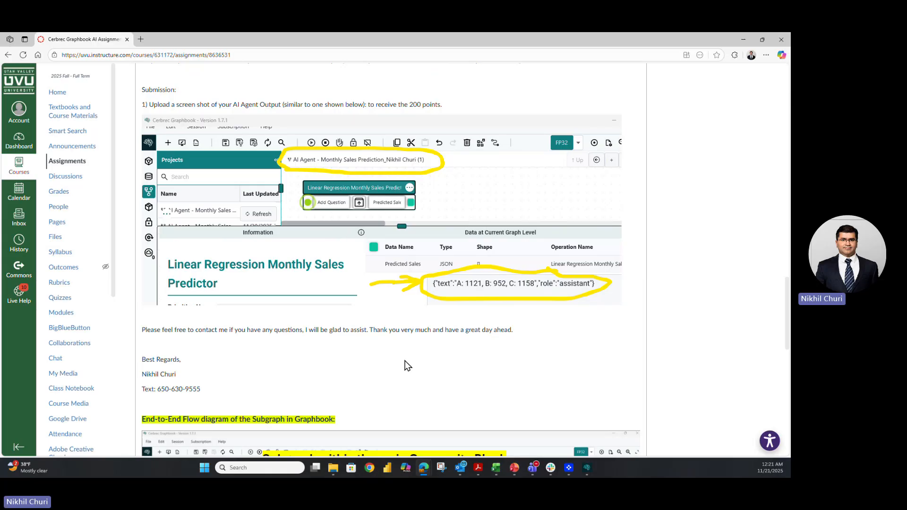
Switch to Graphbook and view the canvas options for creating a composite
{"action": "left_click", "coordinate": [588, 473]}
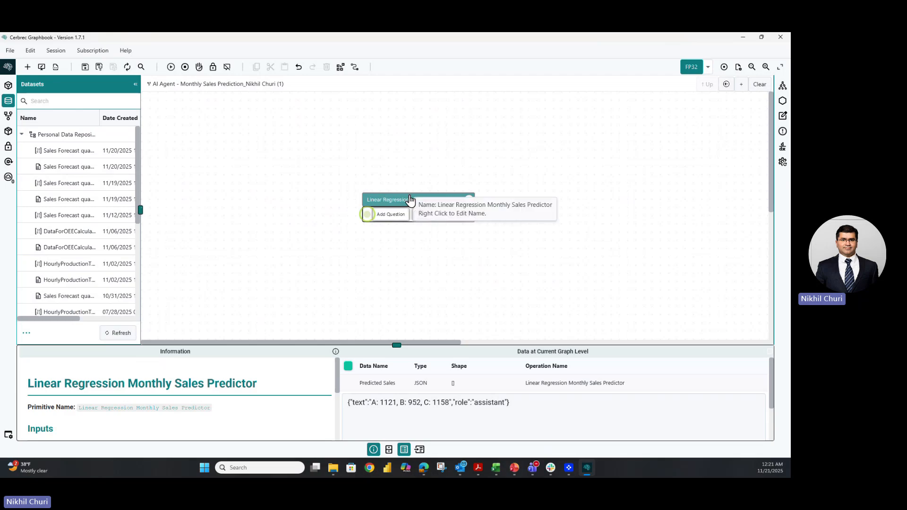
{"action": "right_click", "coordinate": [365, 146]}
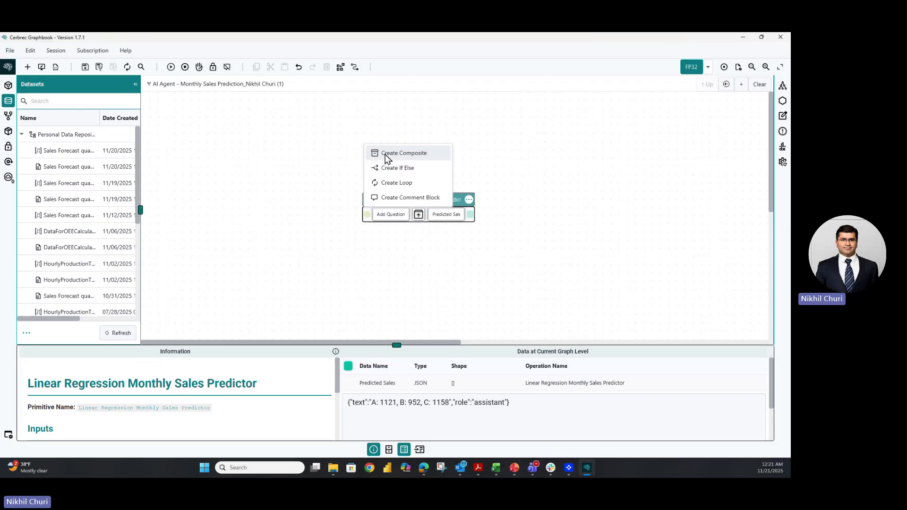
{"action": "left_click", "coordinate": [564, 175]}
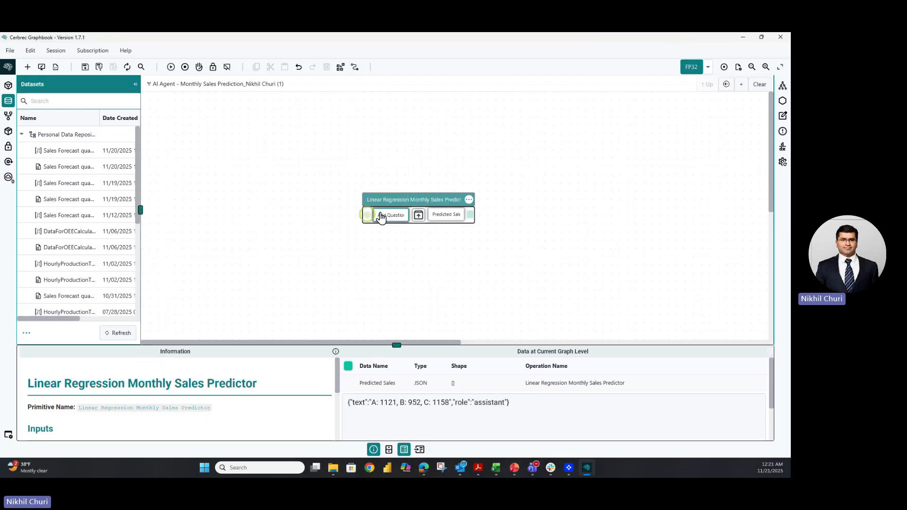
Open the subgraph of the Linear Regression Monthly Sales Predictor block and examine its flow from read_from_file to Simple LLM Call
{"action": "left_click", "coordinate": [418, 216]}
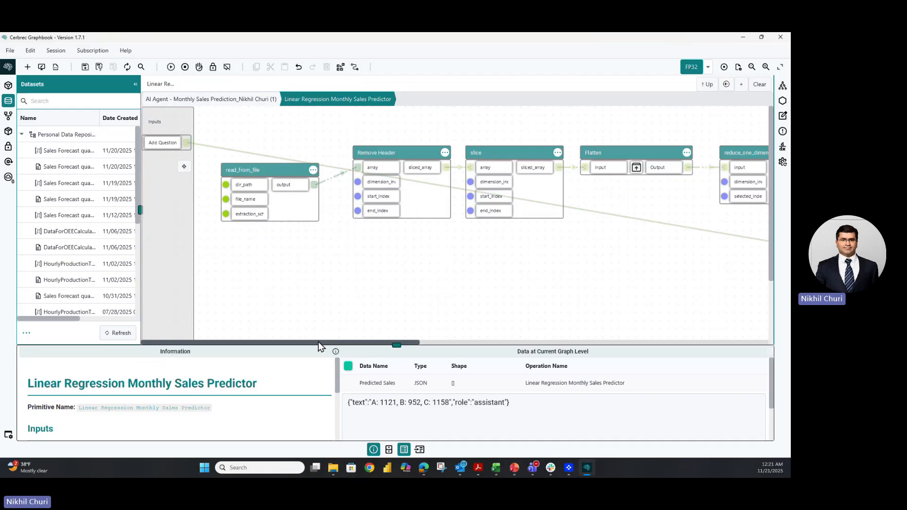
{"action": "left_click_drag", "start_coordinate": [318, 342], "coordinate": [322, 341]}
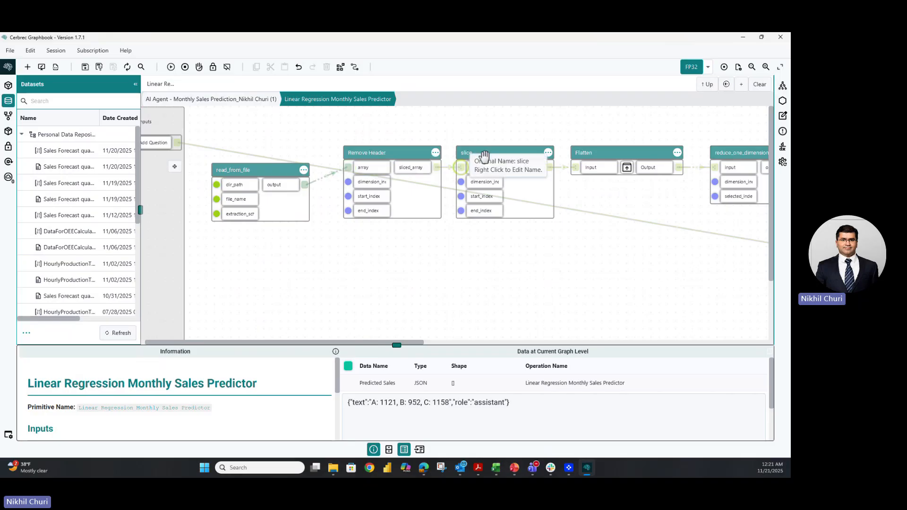
{"action": "left_click_drag", "start_coordinate": [418, 346], "coordinate": [532, 347]}
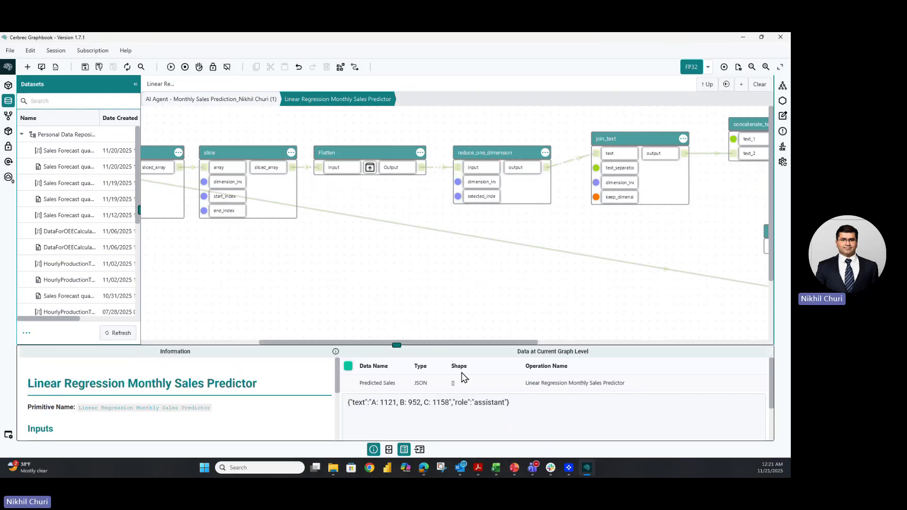
{"action": "left_click_drag", "start_coordinate": [475, 344], "coordinate": [619, 326]}
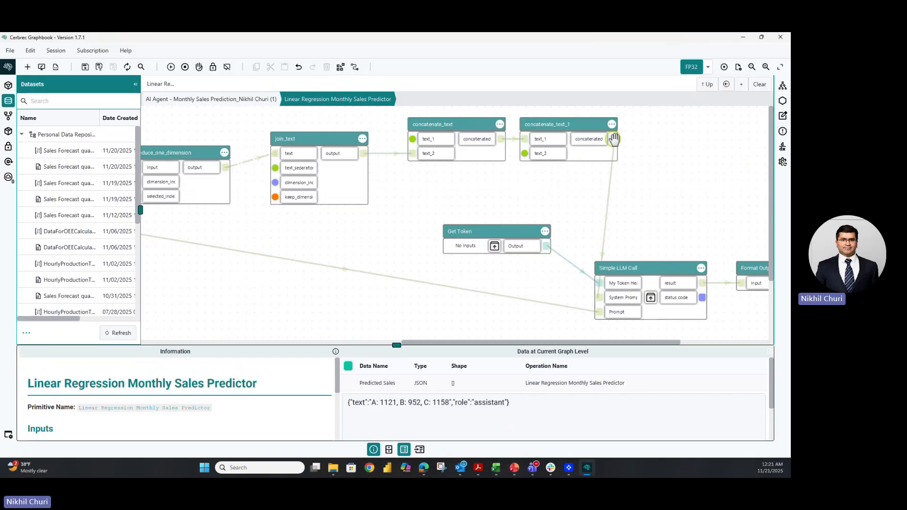
Examine the rest of the subgraph through Format Output and return to the project's top level
{"action": "left_click_drag", "start_coordinate": [602, 344], "coordinate": [656, 343]}
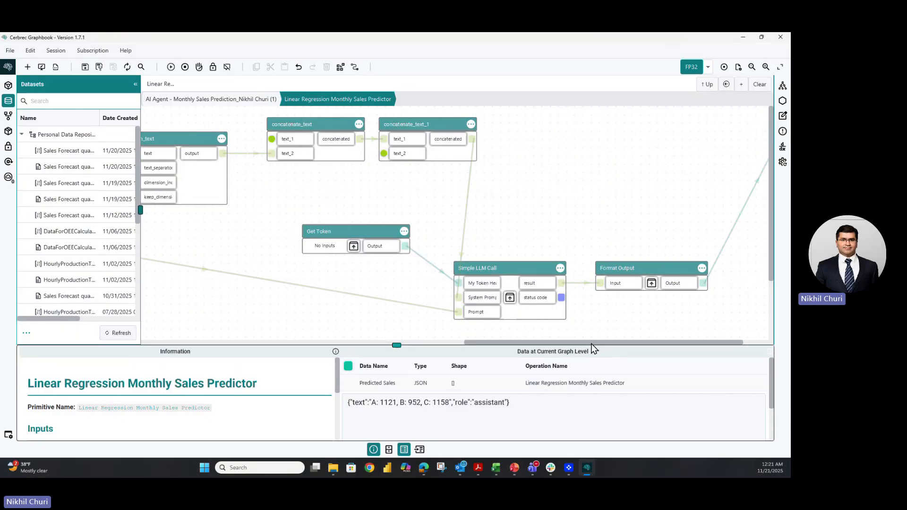
{"action": "left_click_drag", "start_coordinate": [471, 349], "coordinate": [146, 346]}
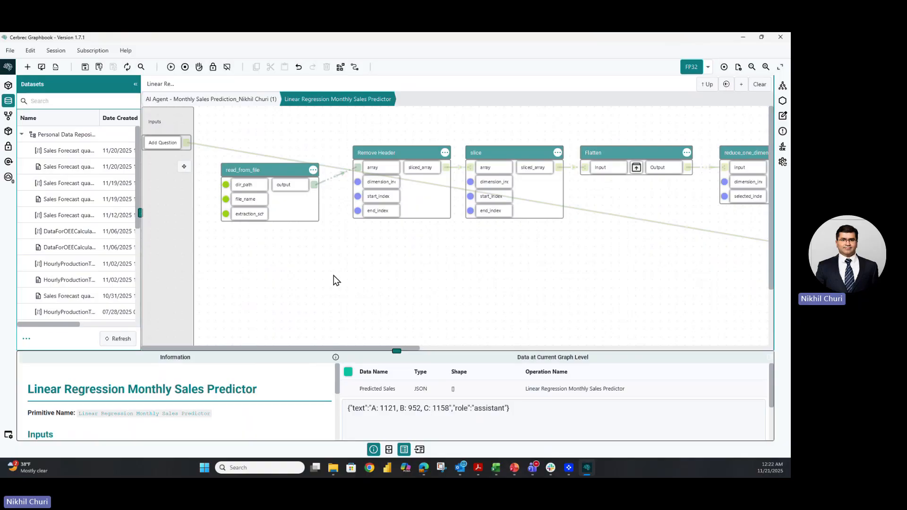
{"action": "left_click", "coordinate": [237, 100]}
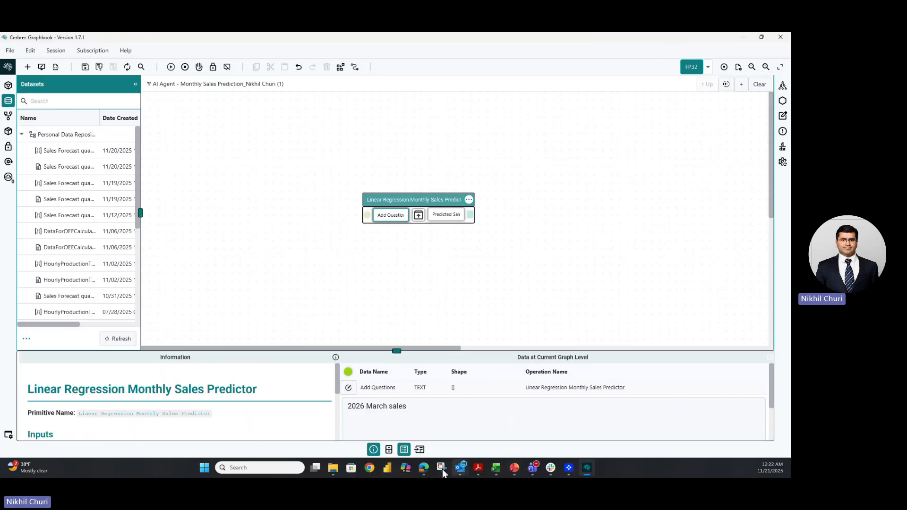
Switch to the assignment page in the browser and review the end-to-end subgraph flow diagram, submission section and Step 13
{"action": "left_click", "coordinate": [425, 469]}
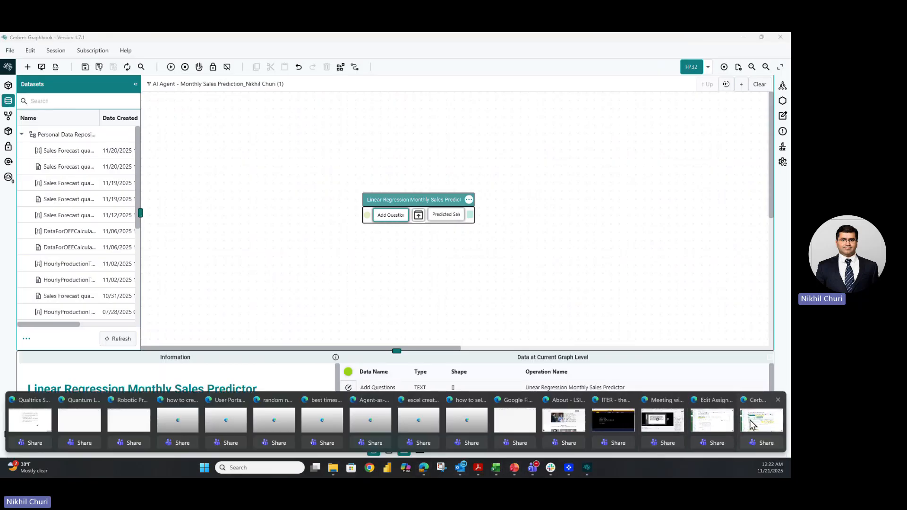
{"action": "left_click", "coordinate": [415, 423]}
{"action": "scroll", "coordinate": [416, 287], "scroll_direction": "down", "scroll_amount": 2}
{"action": "scroll", "coordinate": [375, 330], "scroll_direction": "down", "scroll_amount": 3}
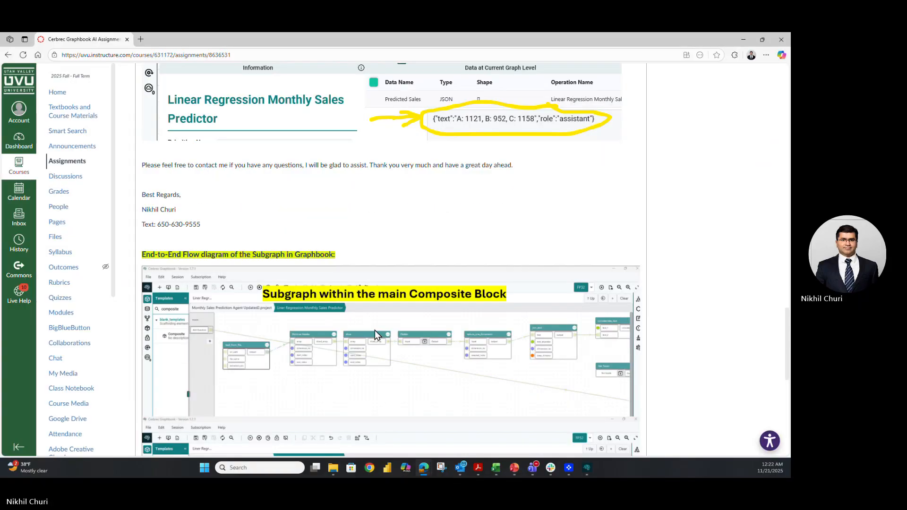
{"action": "scroll", "coordinate": [375, 330], "scroll_direction": "down", "scroll_amount": 3}
{"action": "scroll", "coordinate": [363, 315], "scroll_direction": "down", "scroll_amount": 1}
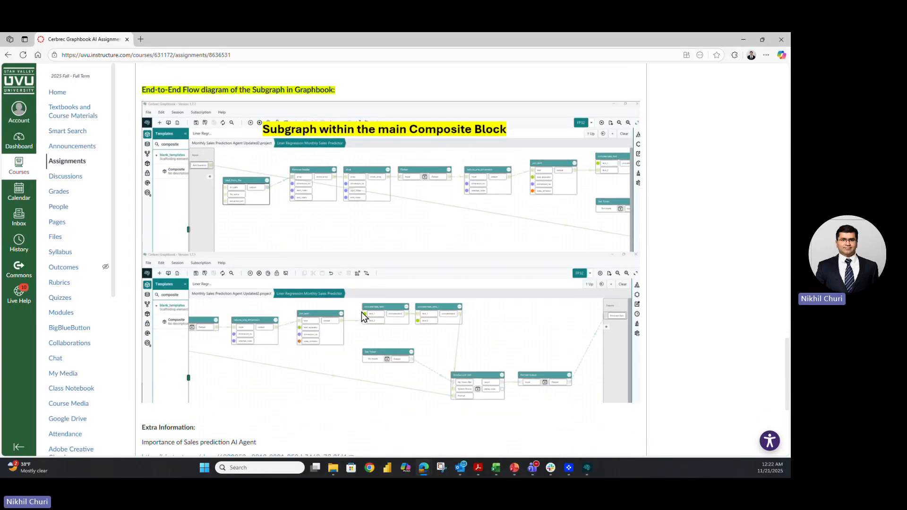
{"action": "scroll", "coordinate": [361, 309], "scroll_direction": "up", "scroll_amount": 10}
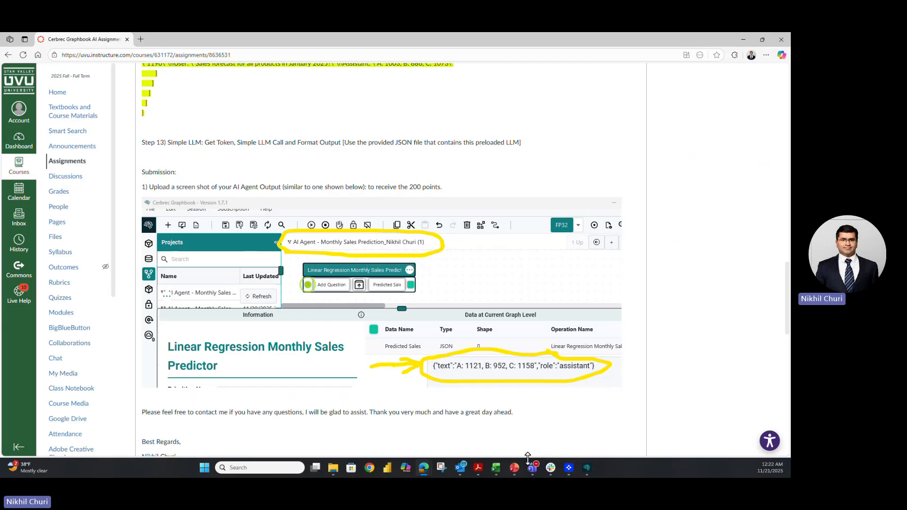
{"action": "scroll", "coordinate": [339, 294], "scroll_direction": "down", "scroll_amount": 1}
{"action": "scroll", "coordinate": [340, 294], "scroll_direction": "up", "scroll_amount": 4}
Switch to Excel and view the Sales Forecast quarterly & monthly CSV file
{"action": "mouse_move", "coordinate": [499, 469]}
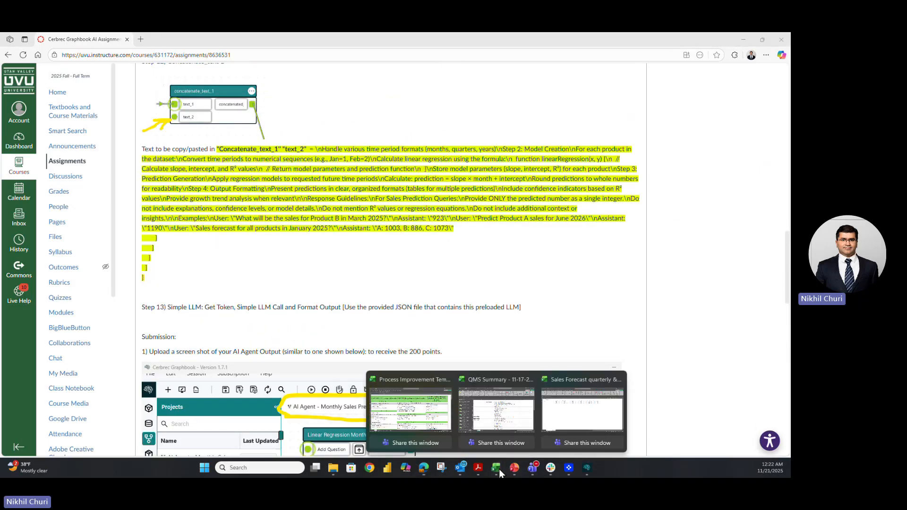
{"action": "left_click", "coordinate": [576, 421]}
{"action": "left_click", "coordinate": [388, 231]}
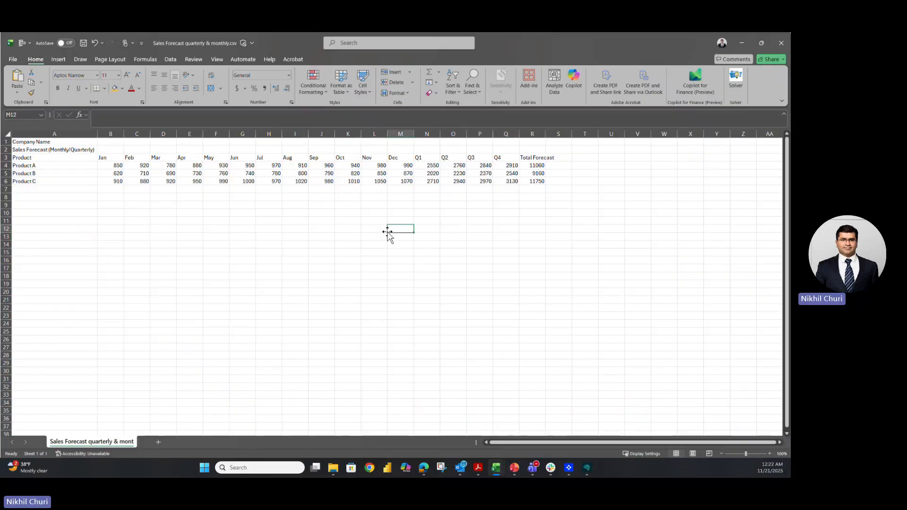
Return to the assignment page and review it from the introduction through the project file and CSV data file download links
{"action": "left_click", "coordinate": [427, 469]}
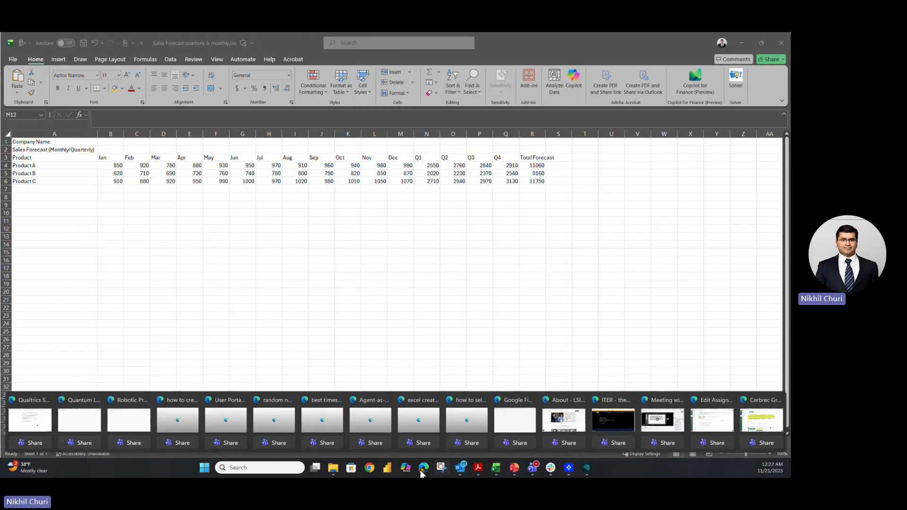
{"action": "left_click", "coordinate": [748, 420]}
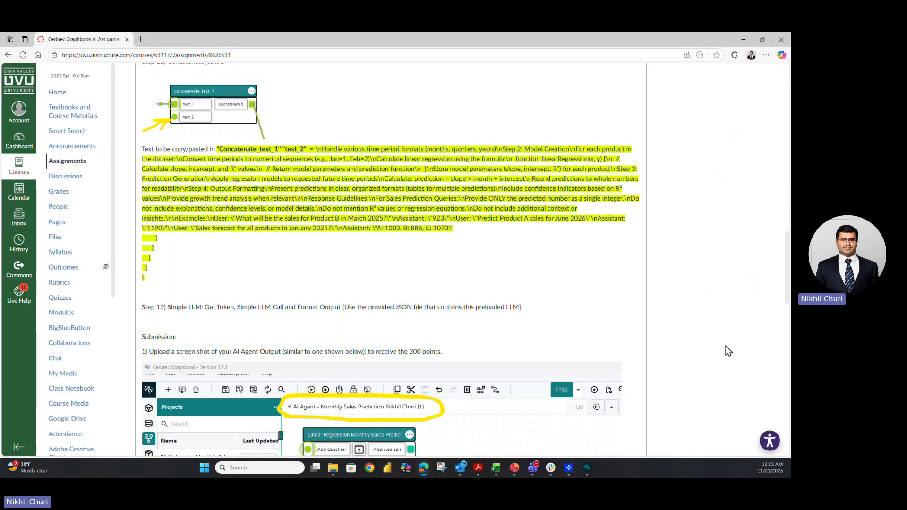
{"action": "scroll", "coordinate": [725, 351], "scroll_direction": "up", "scroll_amount": 20}
{"action": "scroll", "coordinate": [718, 371], "scroll_direction": "up", "scroll_amount": 5}
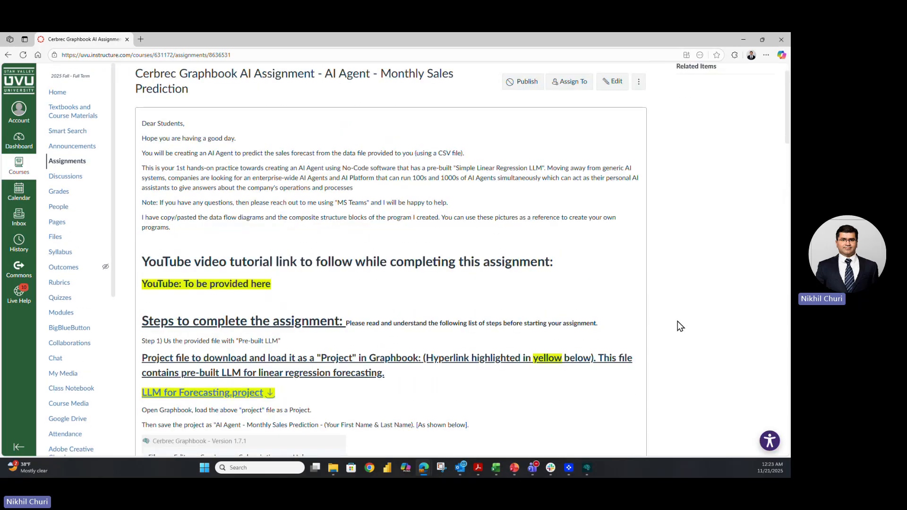
{"action": "scroll", "coordinate": [504, 343], "scroll_direction": "down", "scroll_amount": 3}
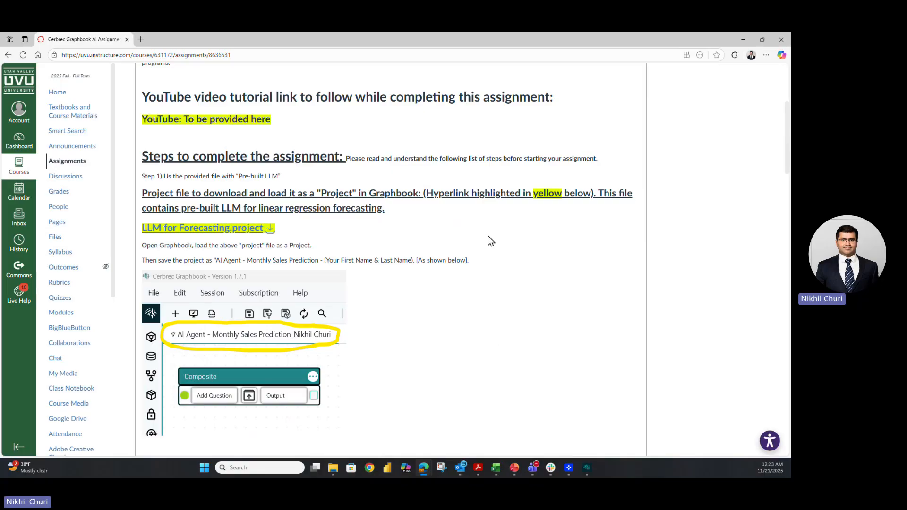
{"action": "scroll", "coordinate": [487, 238], "scroll_direction": "down", "scroll_amount": 5}
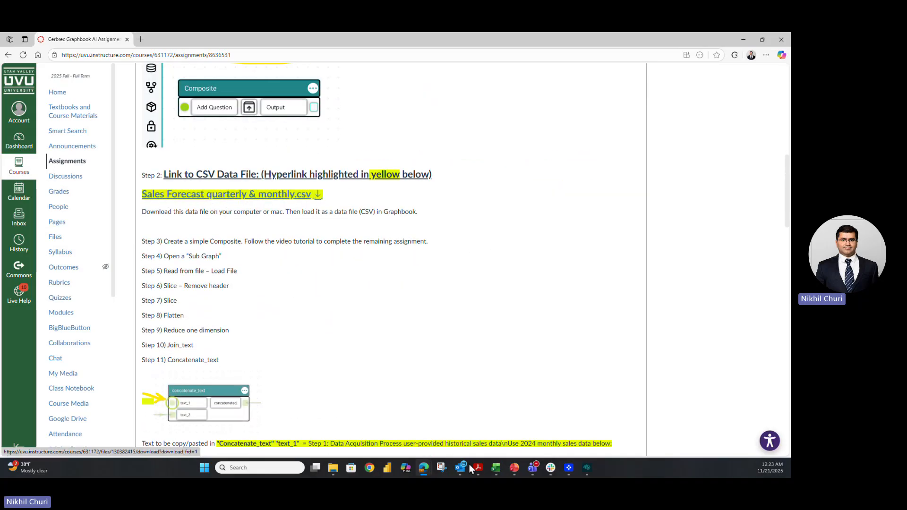
Switch to the Sales Forecast CSV in Excel and examine the company name, title and Product heading rows
{"action": "left_click", "coordinate": [499, 469]}
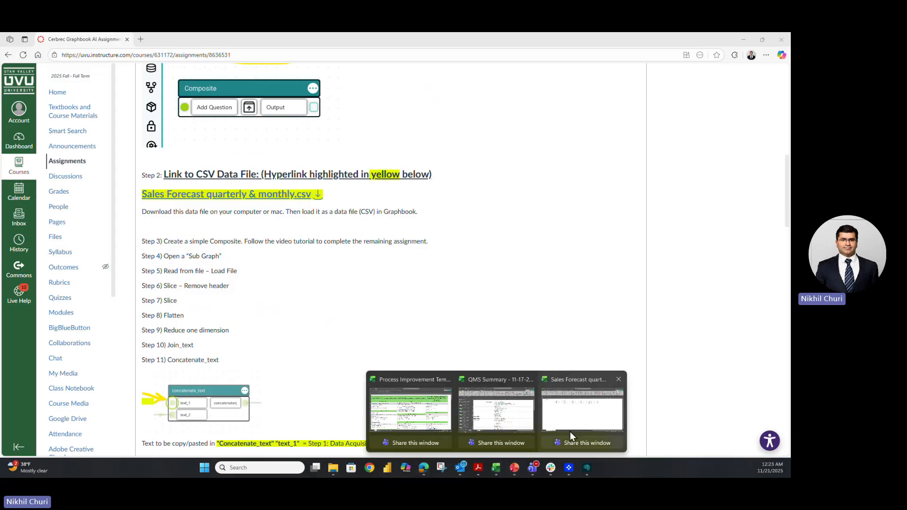
{"action": "left_click", "coordinate": [566, 422]}
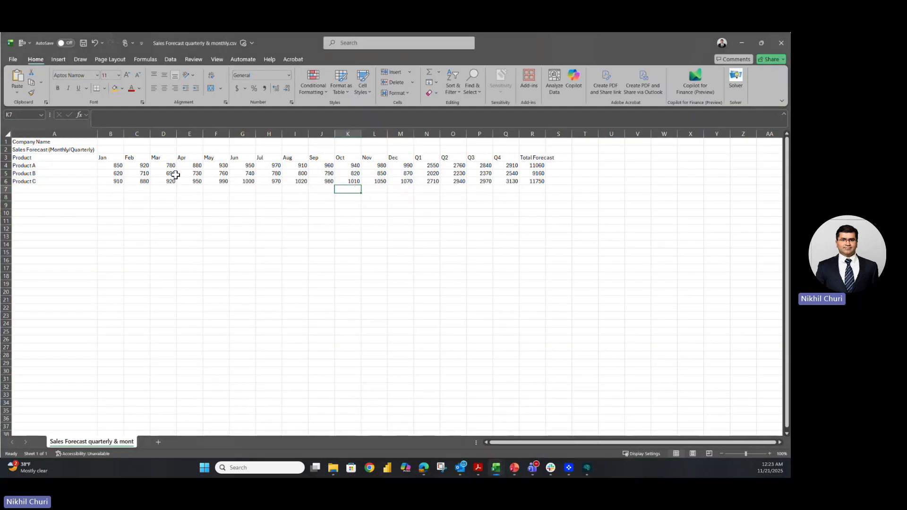
{"action": "left_click", "coordinate": [23, 159]}
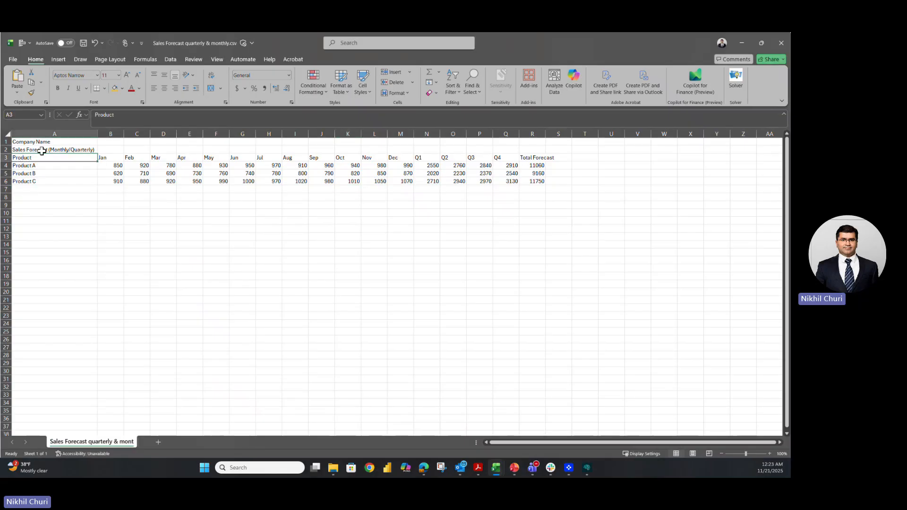
{"action": "left_click_drag", "start_coordinate": [28, 141], "coordinate": [29, 149]}
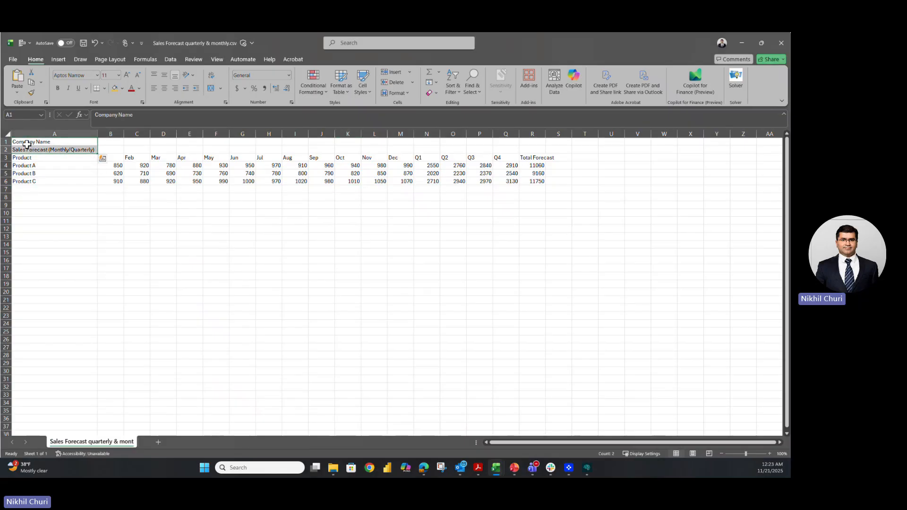
{"action": "left_click", "coordinate": [38, 180]}
{"action": "left_click", "coordinate": [38, 156]}
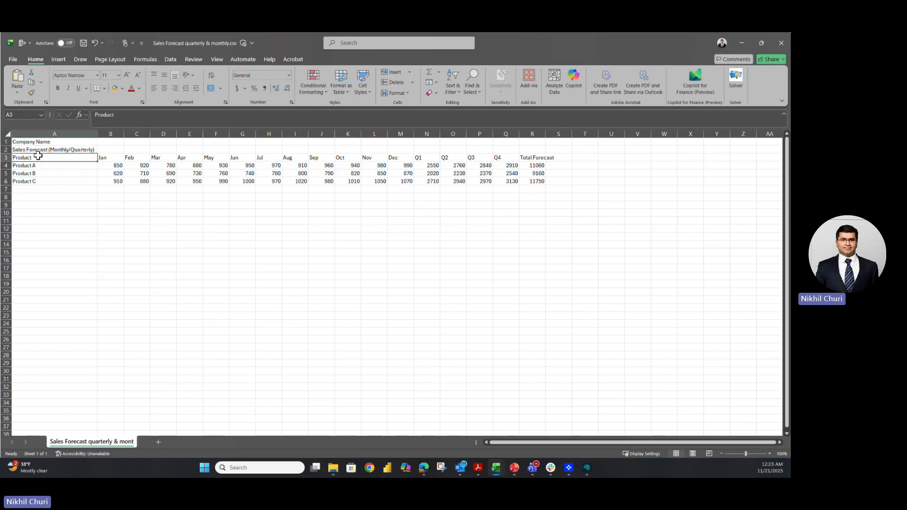
Go through the column headings from Jan to Dec, the quarters and the total forecast, and select the Jan to Dec headings
{"action": "left_click", "coordinate": [110, 156]}
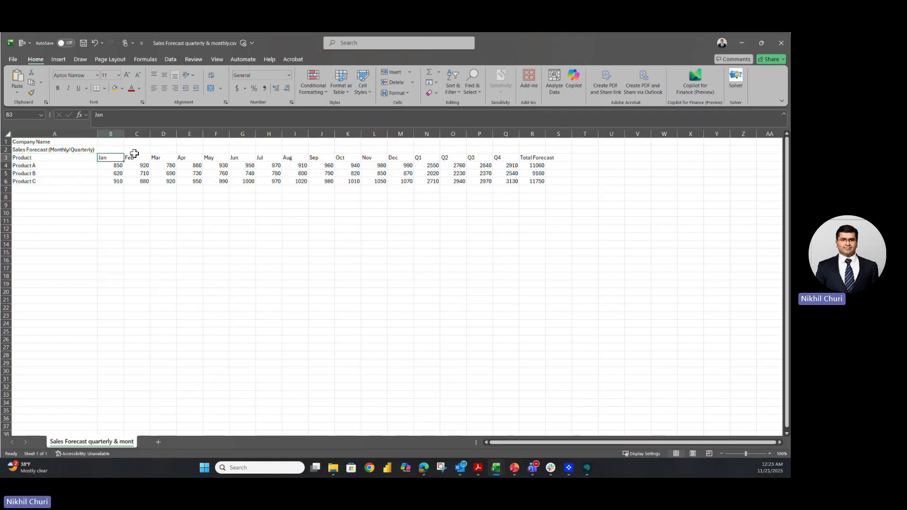
{"action": "left_click", "coordinate": [140, 156]}
{"action": "left_click", "coordinate": [165, 156]}
{"action": "left_click", "coordinate": [192, 156]}
{"action": "left_click", "coordinate": [217, 157]}
{"action": "left_click", "coordinate": [238, 157]}
{"action": "left_click", "coordinate": [266, 157]}
{"action": "left_click", "coordinate": [297, 157]}
{"action": "left_click", "coordinate": [323, 157]}
{"action": "left_click", "coordinate": [339, 158]}
{"action": "left_click", "coordinate": [378, 157]}
{"action": "left_click", "coordinate": [395, 158]}
{"action": "left_click_drag", "start_coordinate": [423, 157], "coordinate": [533, 158]}
{"action": "left_click_drag", "start_coordinate": [394, 158], "coordinate": [101, 159]}
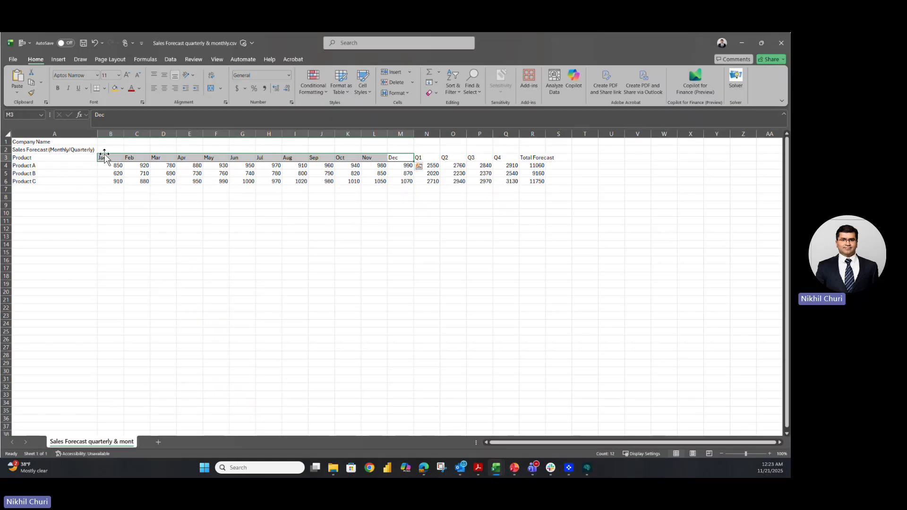
Go through the Product A, B and C rows and select Product A's monthly values from Jan to Dec
{"action": "left_click", "coordinate": [45, 166]}
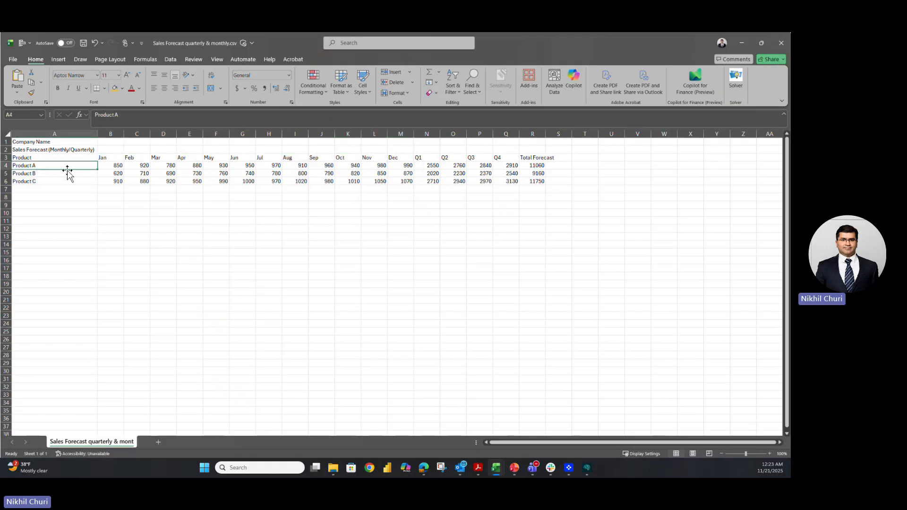
{"action": "left_click", "coordinate": [36, 175]}
{"action": "left_click", "coordinate": [36, 180]}
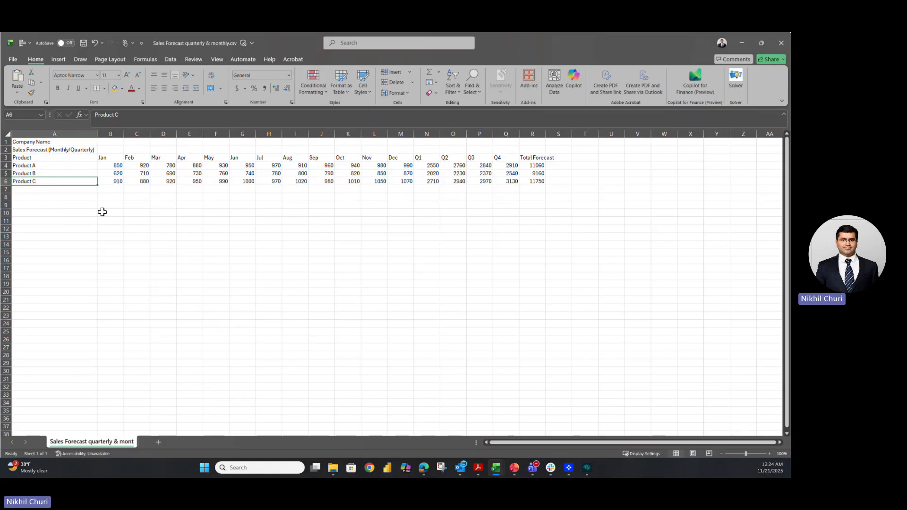
{"action": "left_click", "coordinate": [114, 165]}
{"action": "left_click", "coordinate": [163, 165]}
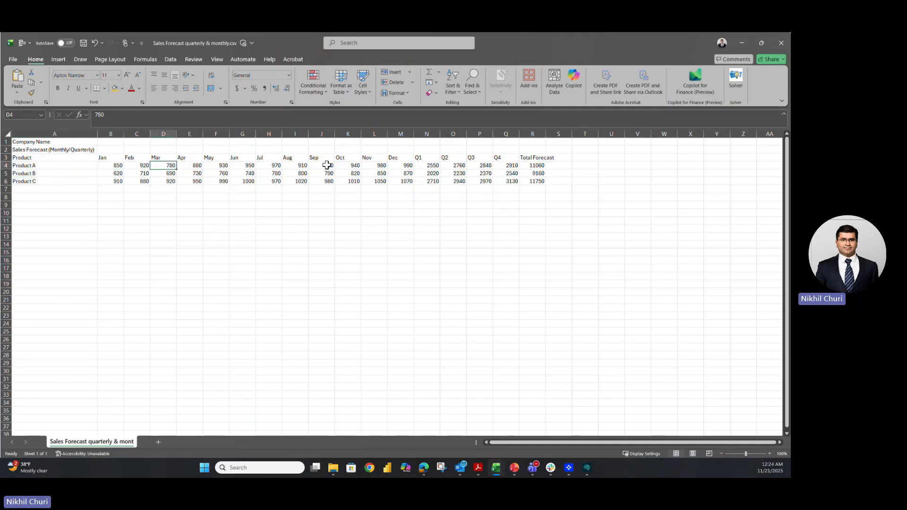
{"action": "left_click", "coordinate": [138, 216]}
{"action": "left_click_drag", "start_coordinate": [115, 167], "coordinate": [399, 164]}
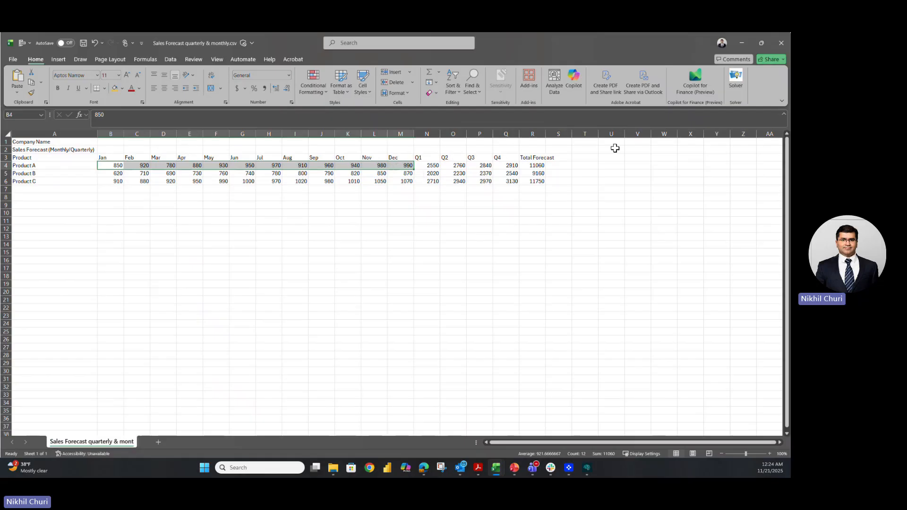
{"action": "left_click_drag", "start_coordinate": [590, 441], "coordinate": [635, 437]}
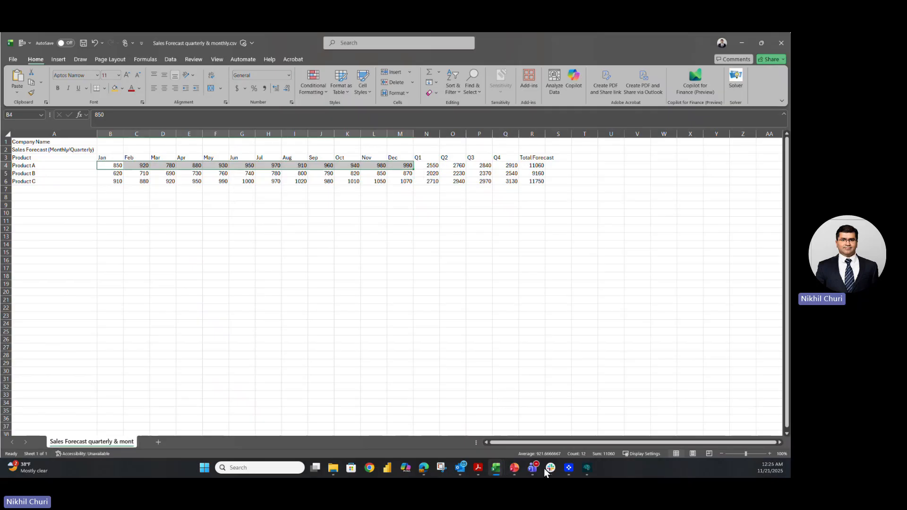
Switch to Graphbook, inspect the sliced_array outputs of Remove Header and slice in the predictor's subgraph, and return to the top level
{"action": "left_click", "coordinate": [587, 468]}
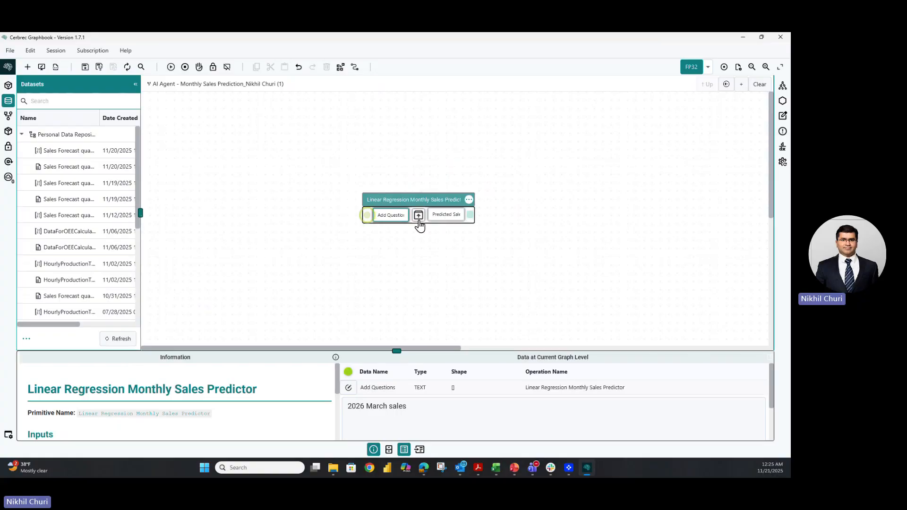
{"action": "left_click", "coordinate": [418, 215]}
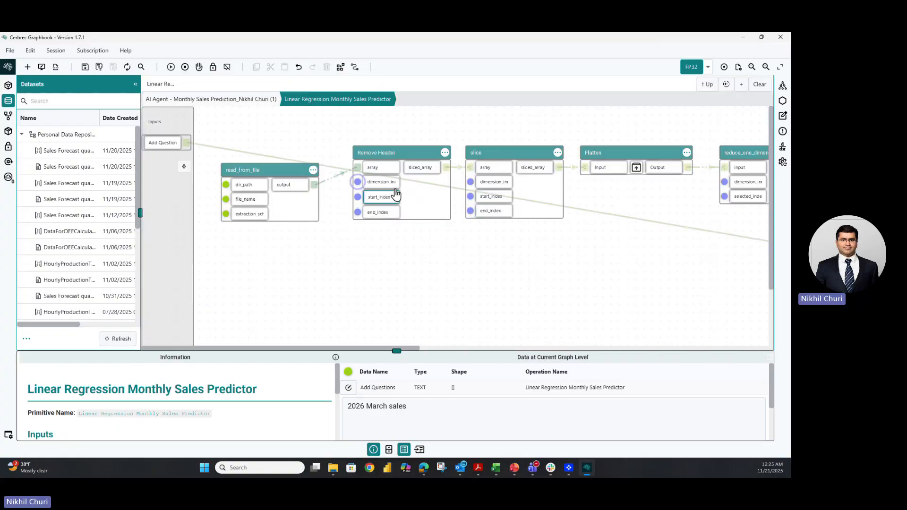
{"action": "left_click", "coordinate": [414, 178]}
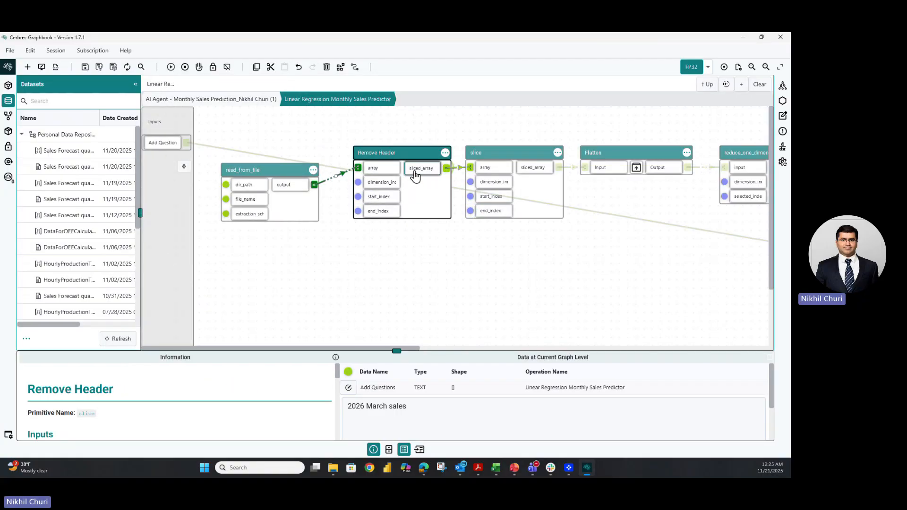
{"action": "left_click", "coordinate": [415, 171]}
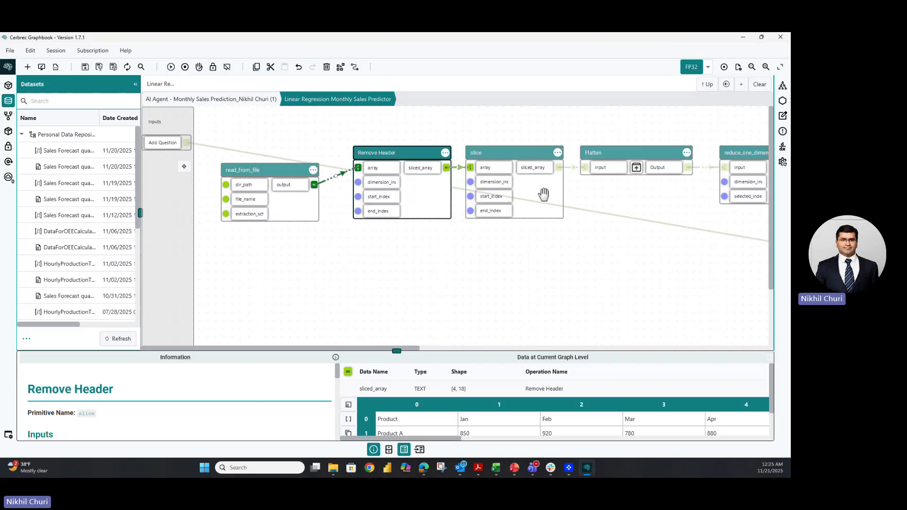
{"action": "left_click", "coordinate": [539, 169]}
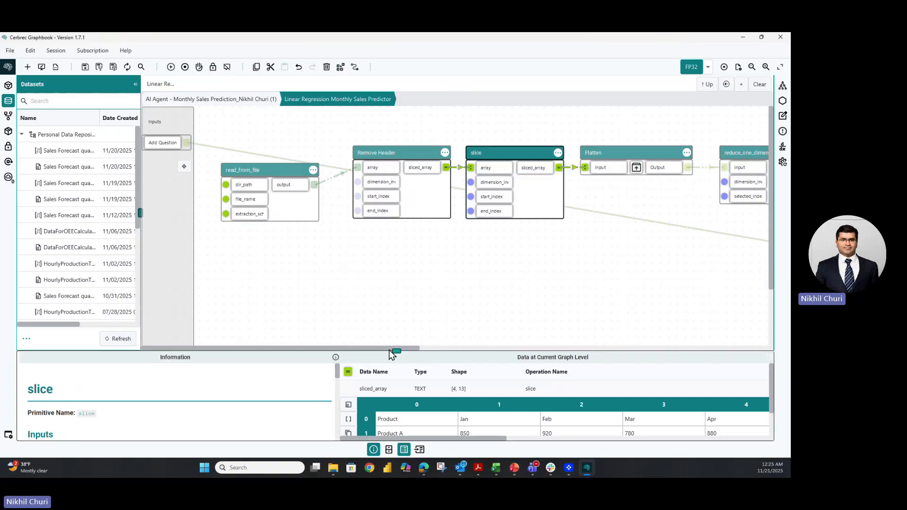
{"action": "left_click_drag", "start_coordinate": [380, 348], "coordinate": [319, 352]}
{"action": "left_click", "coordinate": [246, 100]}
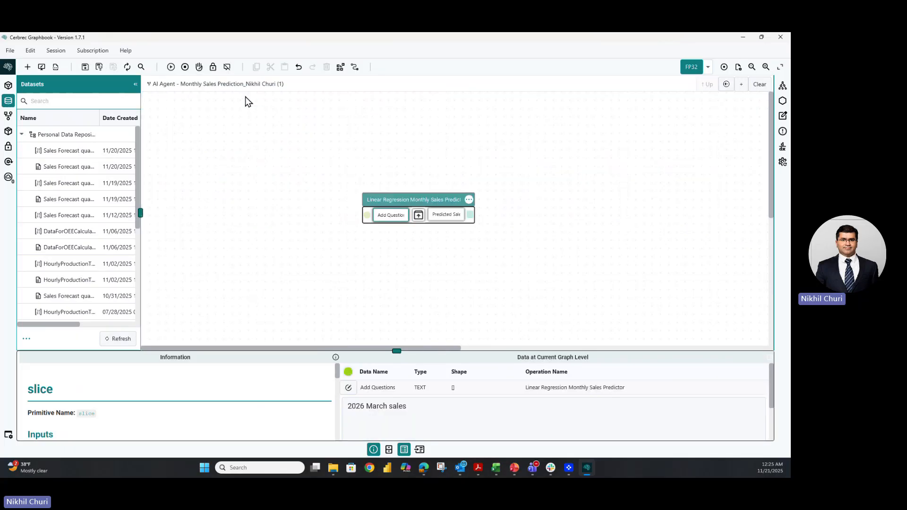
View the predictor's Predicted Sales output and change the Add Questions input to "2026 November sales"
{"action": "left_click", "coordinate": [444, 217]}
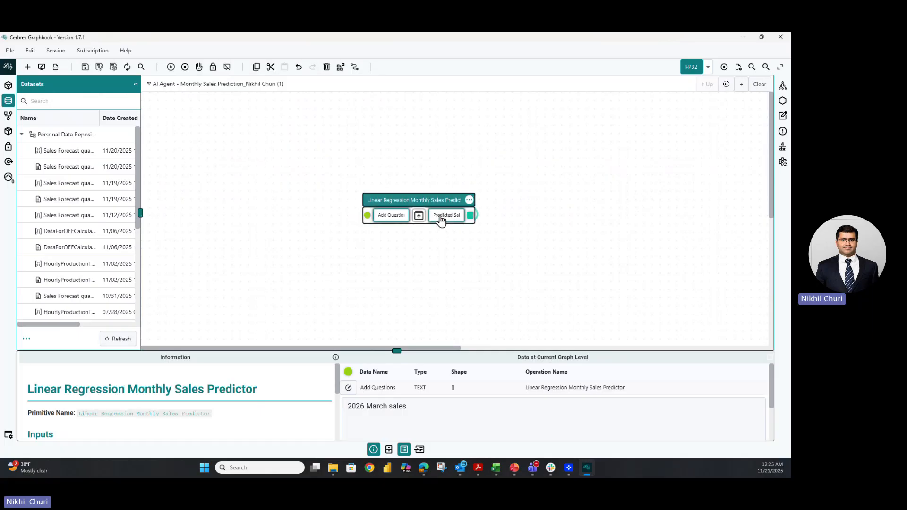
{"action": "left_click", "coordinate": [368, 217]}
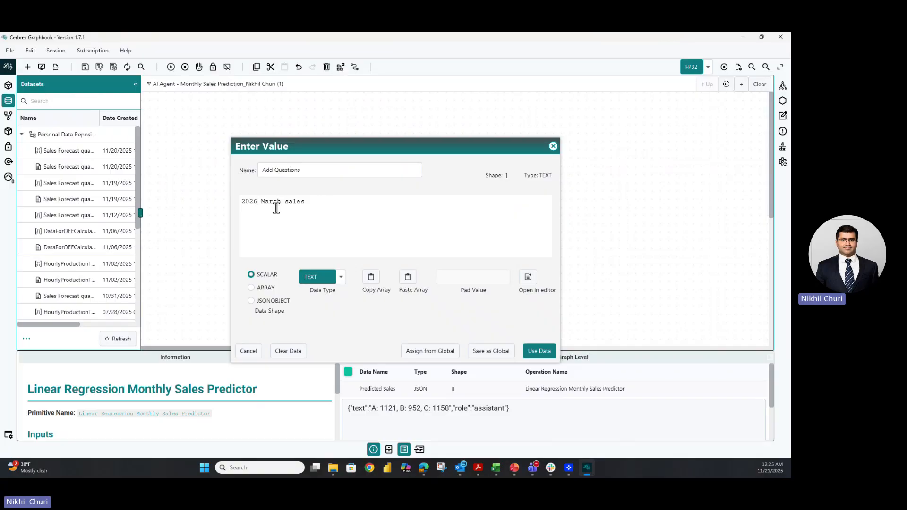
{"action": "left_click_drag", "start_coordinate": [282, 202], "coordinate": [262, 202]}
{"action": "type", "text": "November"}
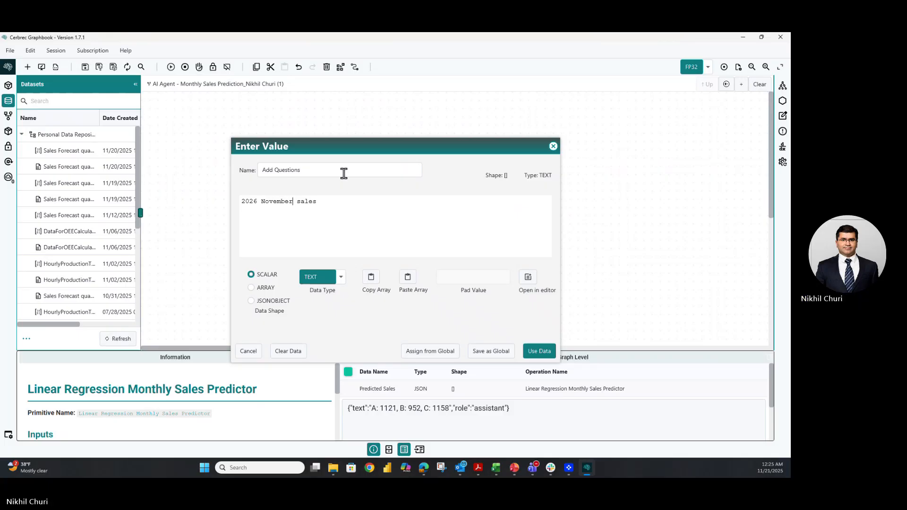
{"action": "left_click", "coordinate": [532, 350]}
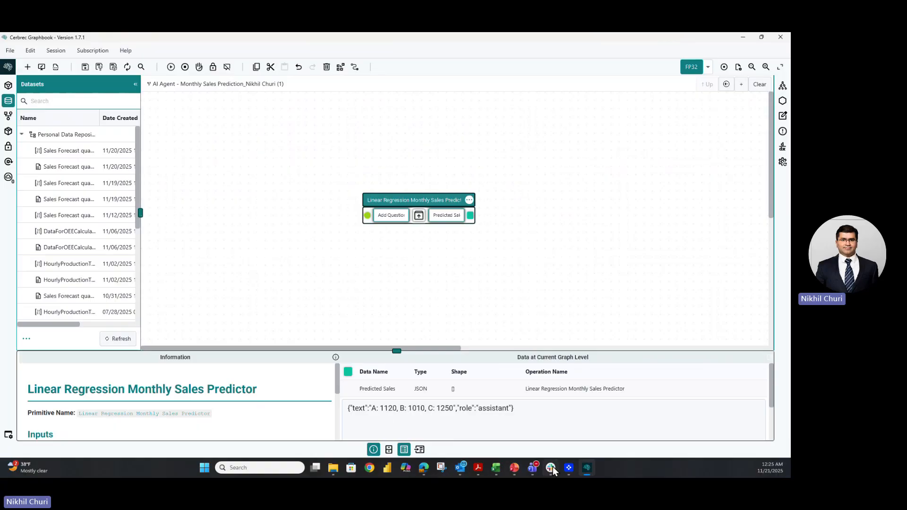
Look through the predictor's subgraph from Simple LLM Call back to Remove Header, return to the top level, and view the Predicted Sales output
{"action": "left_click", "coordinate": [419, 215]}
{"action": "left_click_drag", "start_coordinate": [426, 352], "coordinate": [687, 331]}
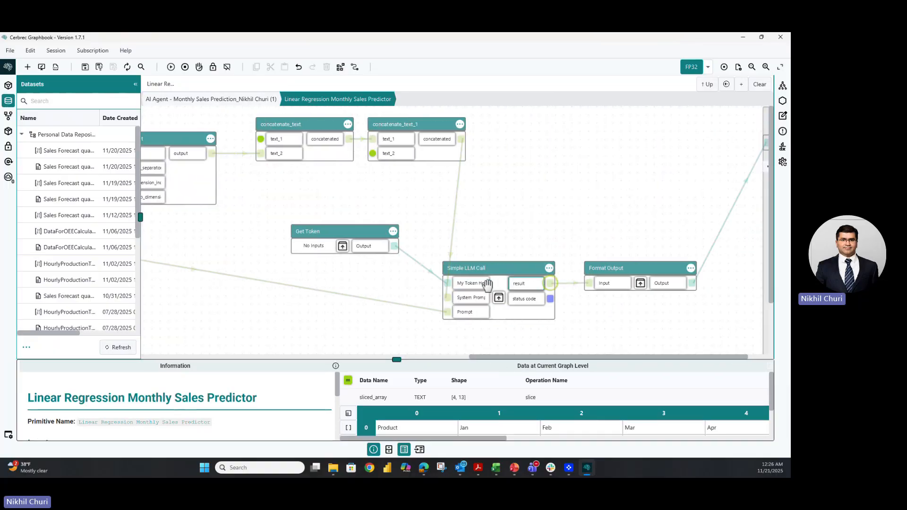
{"action": "left_click_drag", "start_coordinate": [561, 359], "coordinate": [190, 123]}
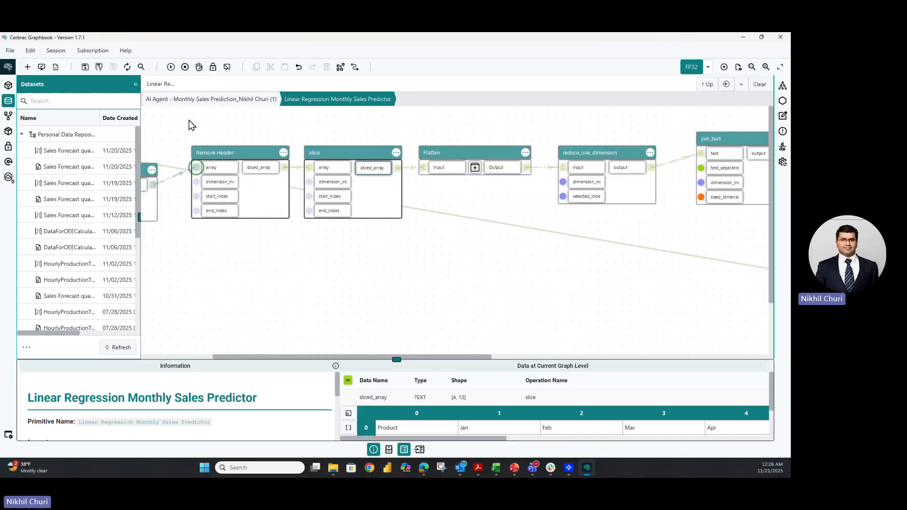
{"action": "left_click", "coordinate": [220, 100]}
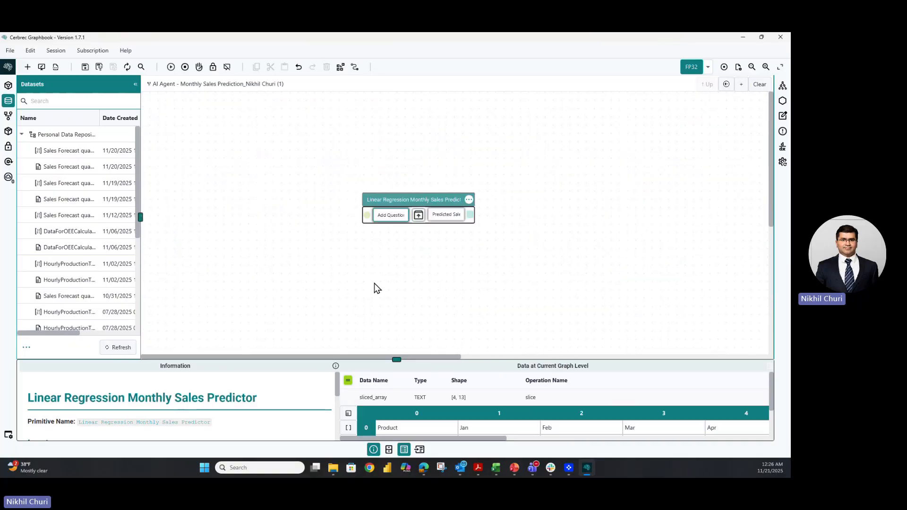
{"action": "left_click", "coordinate": [431, 217]}
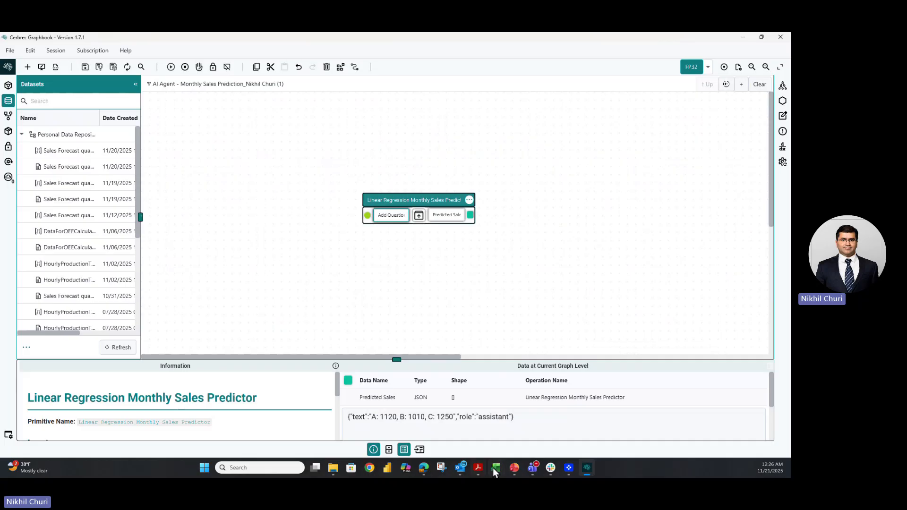
{"action": "mouse_move", "coordinate": [492, 467]}
{"action": "left_click", "coordinate": [418, 325]}
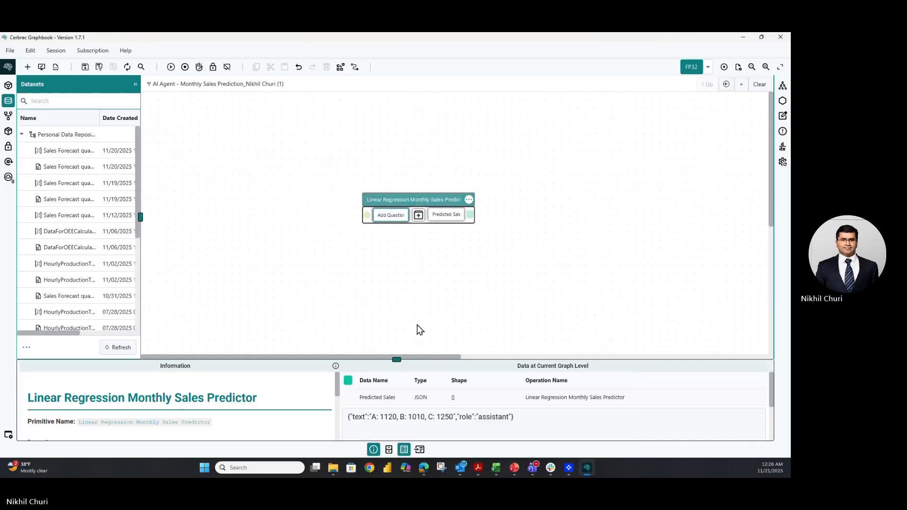
{"action": "left_click", "coordinate": [394, 420]}
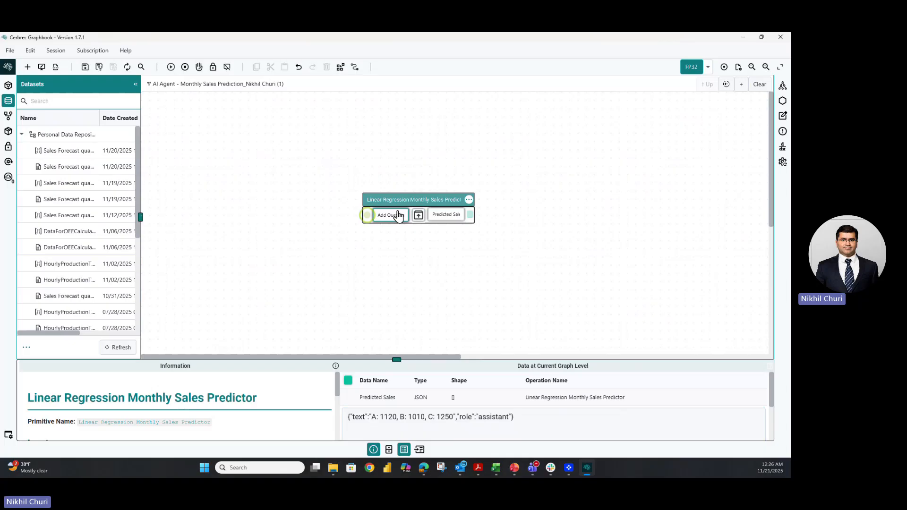
Change the Add Questions input to "2027 November sales" and view the Predicted Sales output
{"action": "left_click", "coordinate": [367, 215]}
{"action": "left_click_drag", "start_coordinate": [258, 201], "coordinate": [253, 201]}
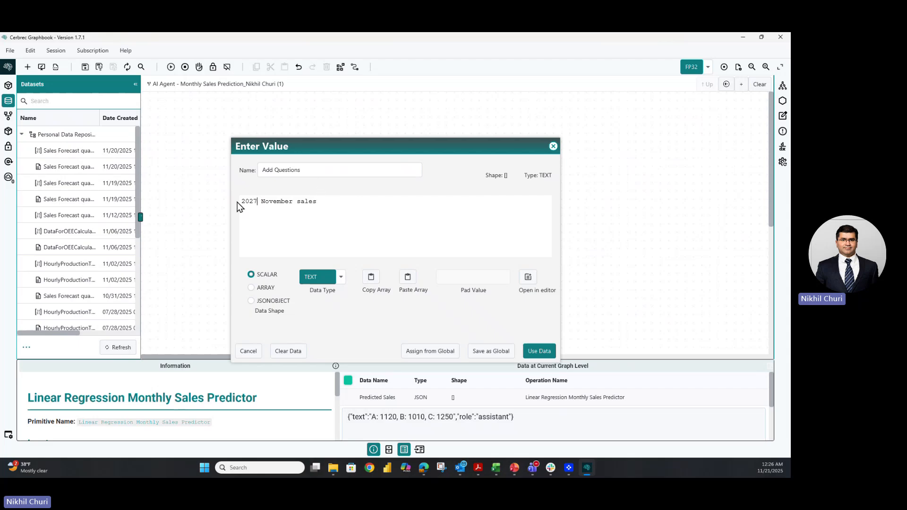
{"action": "left_click", "coordinate": [541, 353]}
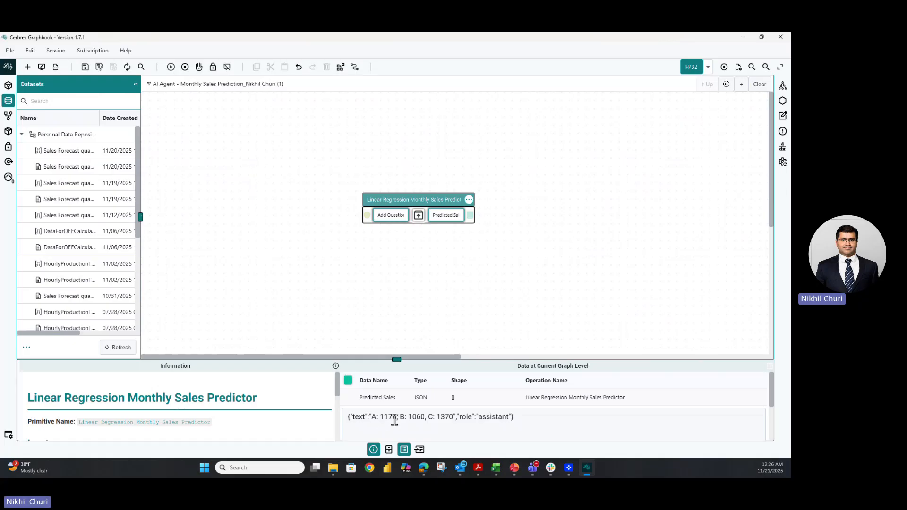
{"action": "left_click", "coordinate": [392, 418]}
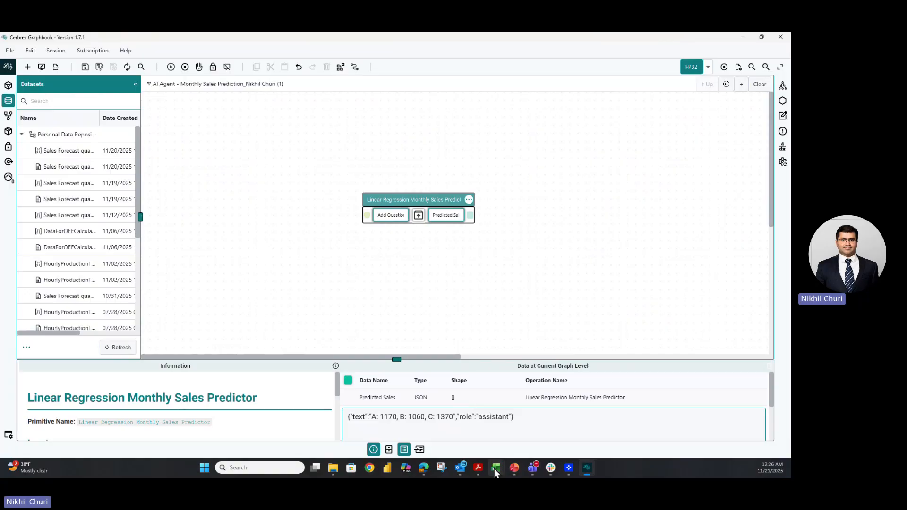
Review the monthly values of the products in the Sales Forecast CSV in Excel, and return to Graphbook
{"action": "mouse_move", "coordinate": [494, 468]}
{"action": "left_click", "coordinate": [414, 406]}
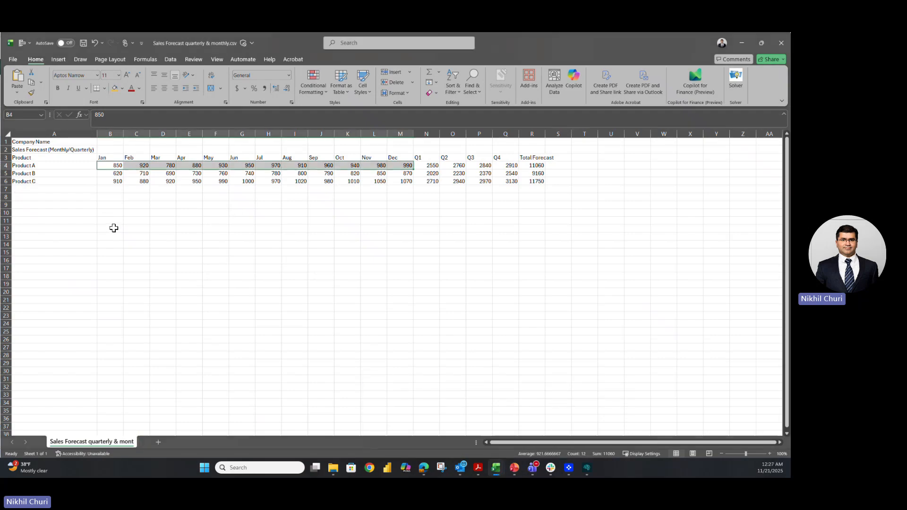
{"action": "left_click", "coordinate": [161, 196]}
{"action": "left_click", "coordinate": [742, 44]}
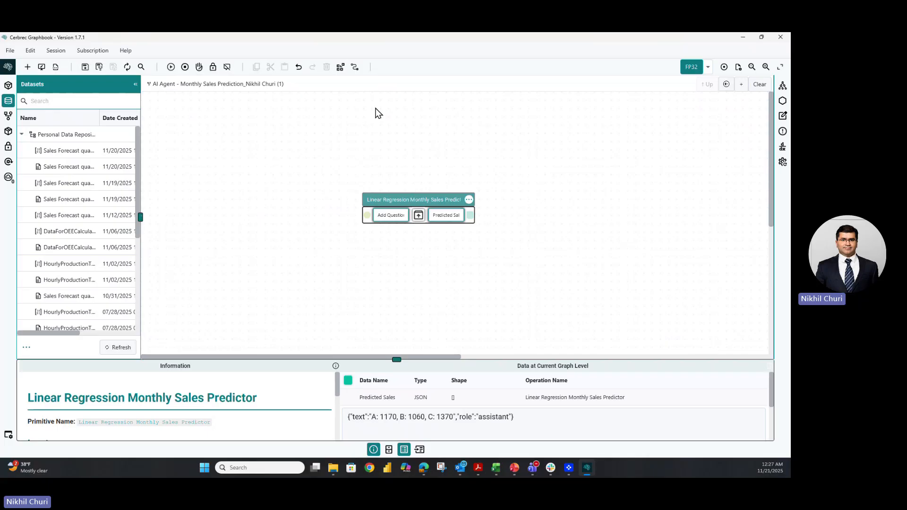
Move the Linear Regression Monthly Sales Predictor block to the canvas's upper-left area and enlarge the information and data area below it
{"action": "left_click_drag", "start_coordinate": [387, 196], "coordinate": [206, 112]}
{"action": "left_click_drag", "start_coordinate": [399, 360], "coordinate": [370, 201]}
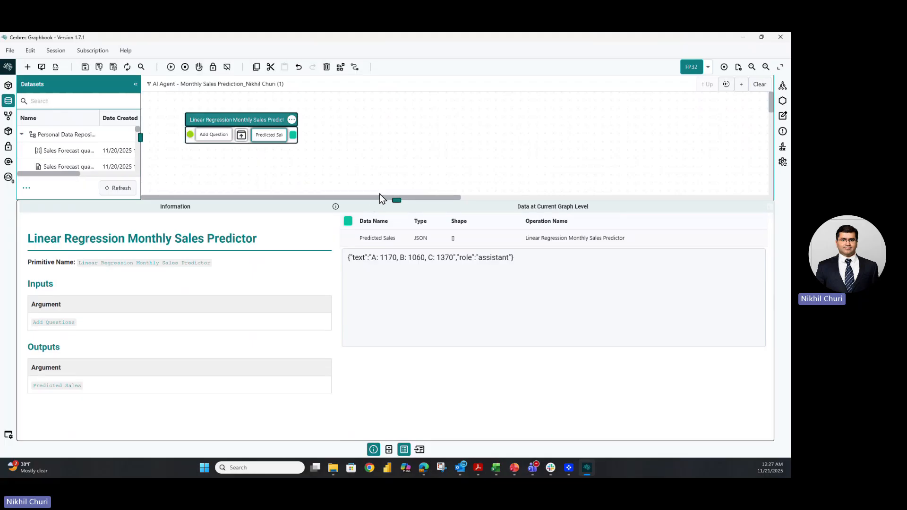
Examine Get Token, Simple LLM Call and Format Output in the predictor's subgraph, and view the top-level Predicted Sales output
{"action": "left_click", "coordinate": [240, 135]}
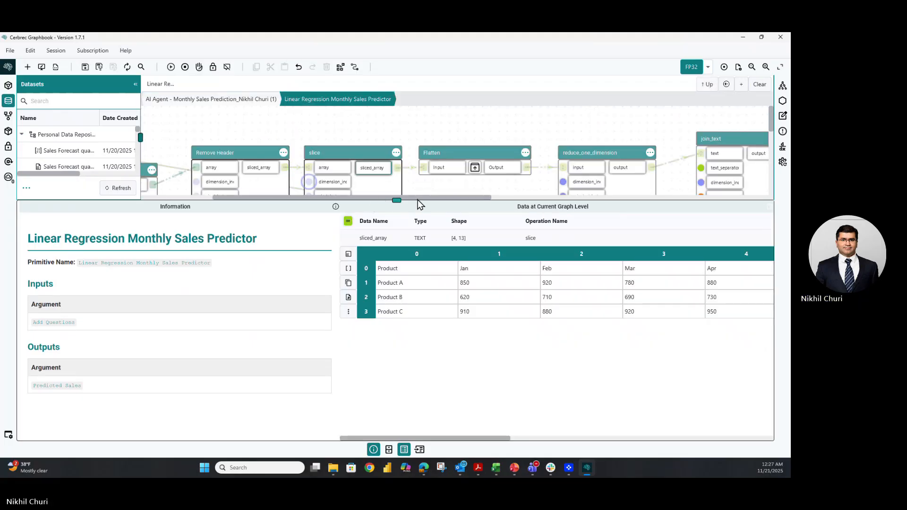
{"action": "scroll", "coordinate": [445, 171], "scroll_direction": "down", "scroll_amount": 1}
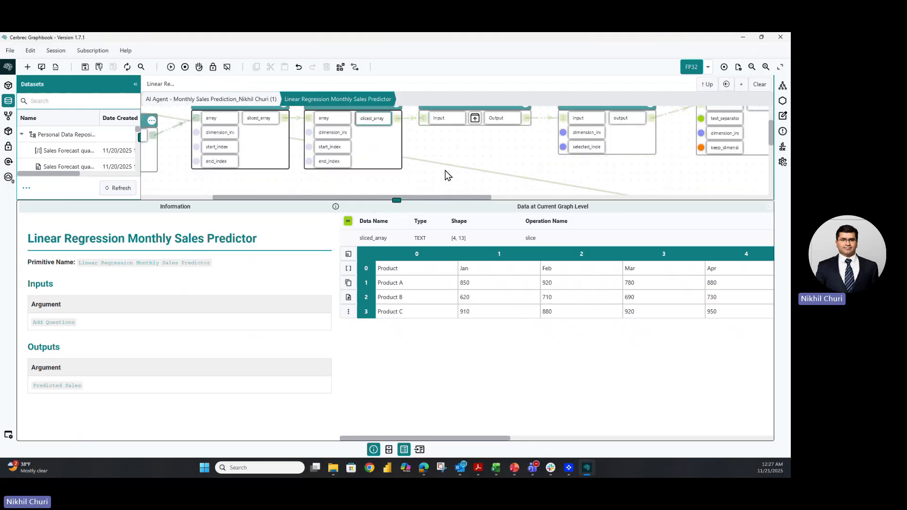
{"action": "left_click_drag", "start_coordinate": [459, 197], "coordinate": [727, 204]}
{"action": "scroll", "coordinate": [534, 160], "scroll_direction": "down", "scroll_amount": 2}
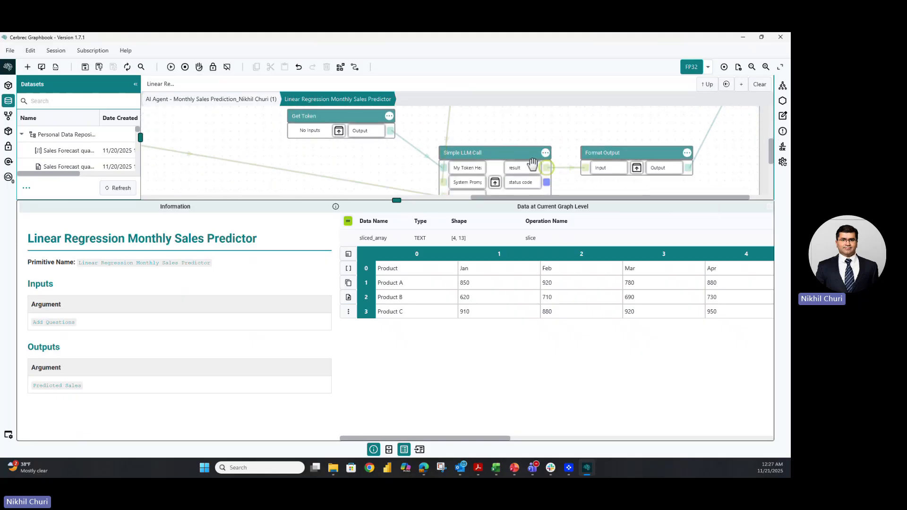
{"action": "mouse_move", "coordinate": [534, 163]}
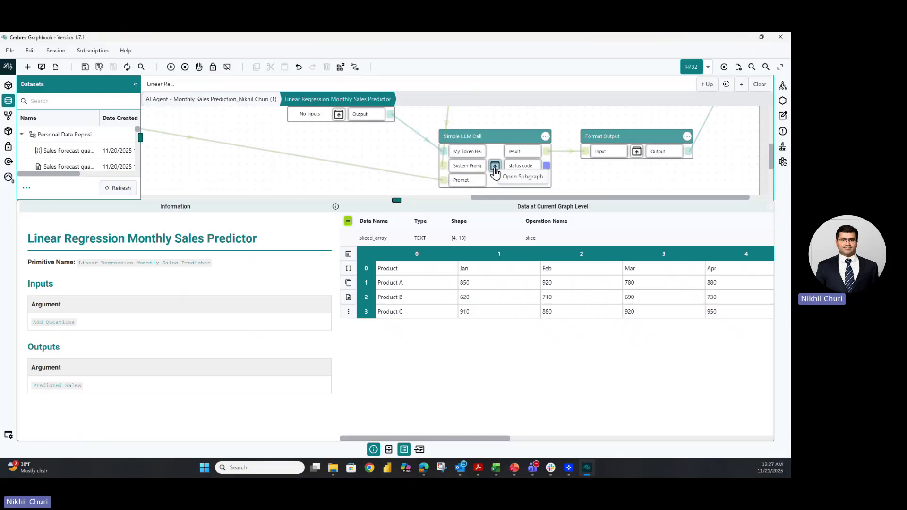
{"action": "scroll", "coordinate": [491, 174], "scroll_direction": "up", "scroll_amount": 2}
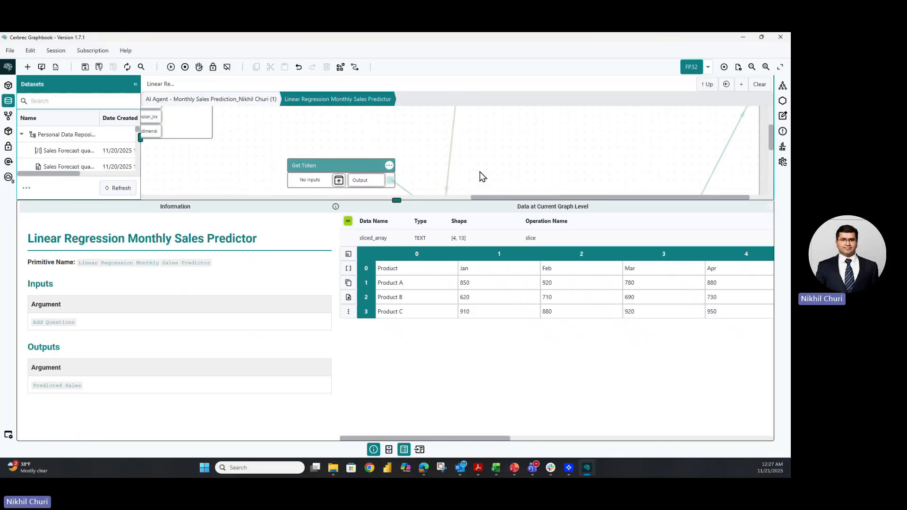
{"action": "left_click", "coordinate": [235, 100]}
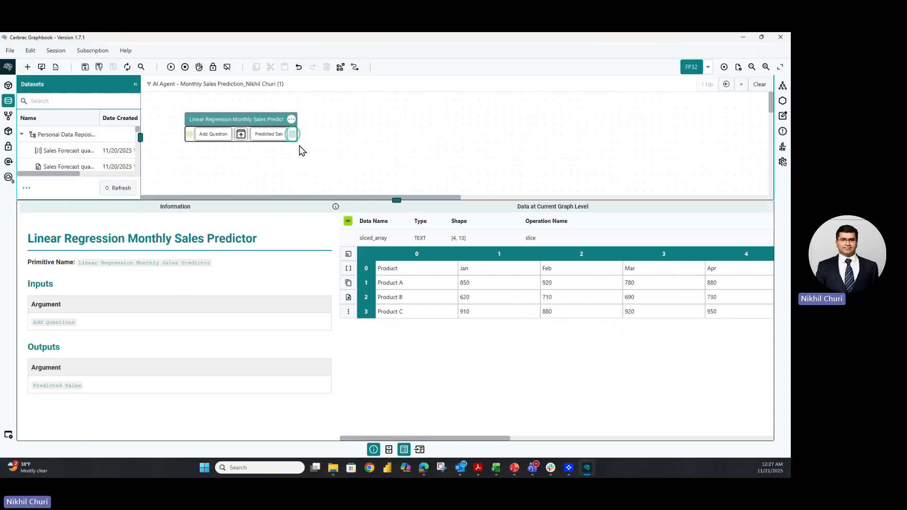
{"action": "left_click", "coordinate": [265, 137]}
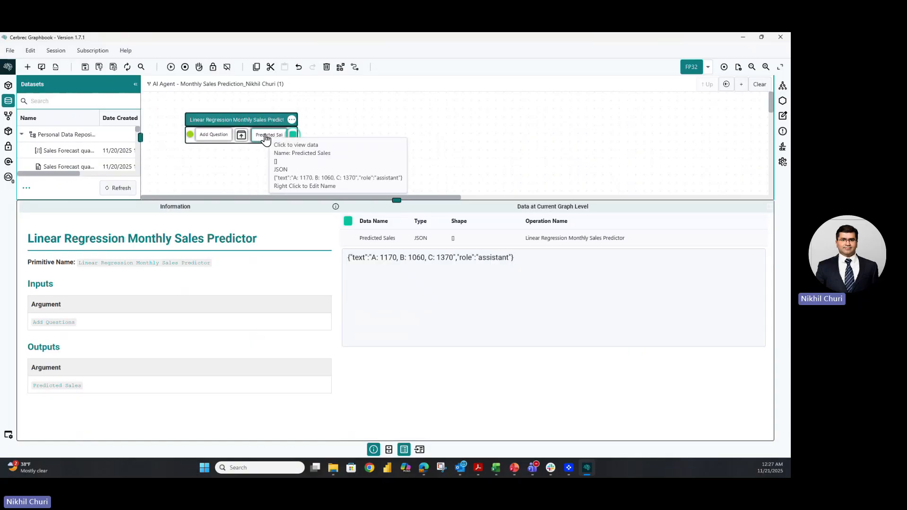
{"action": "left_click_drag", "start_coordinate": [395, 198], "coordinate": [396, 179]}
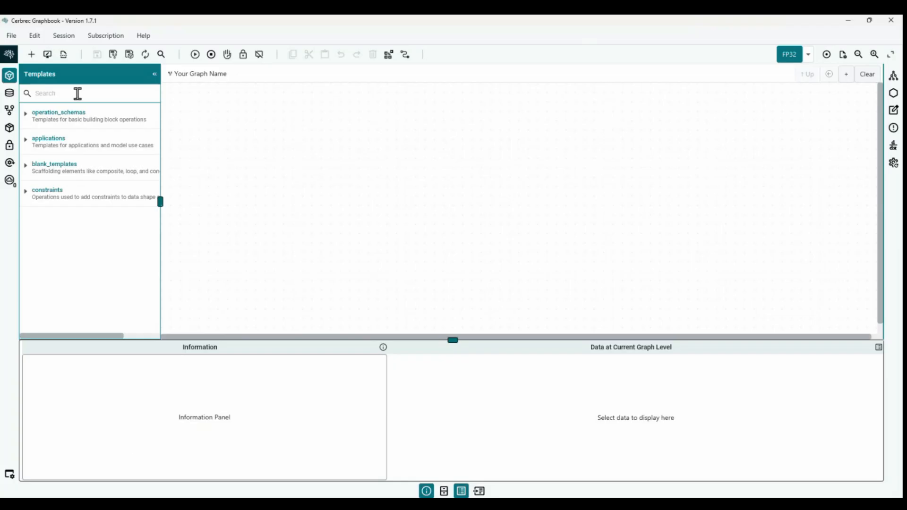
Start importing a graph into the projects list and browse to the Downloads folder
{"action": "left_click", "coordinate": [10, 112]}
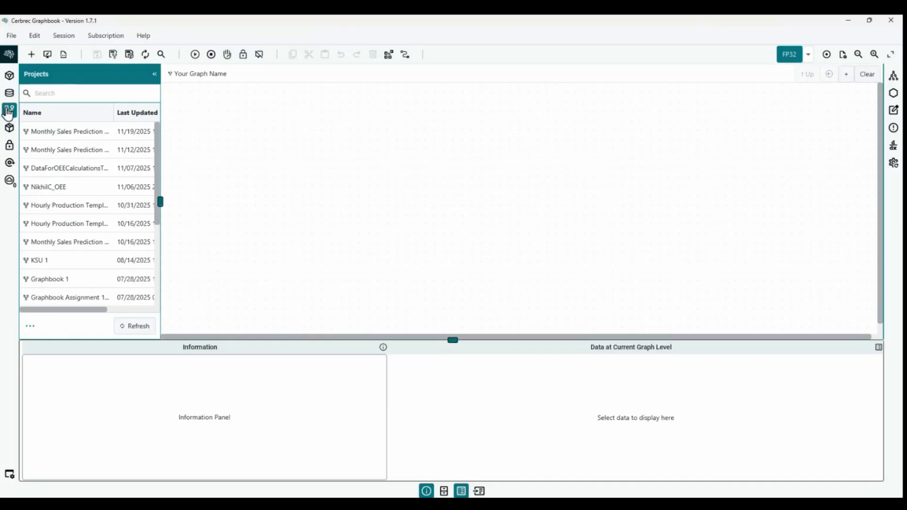
{"action": "left_click", "coordinate": [30, 326]}
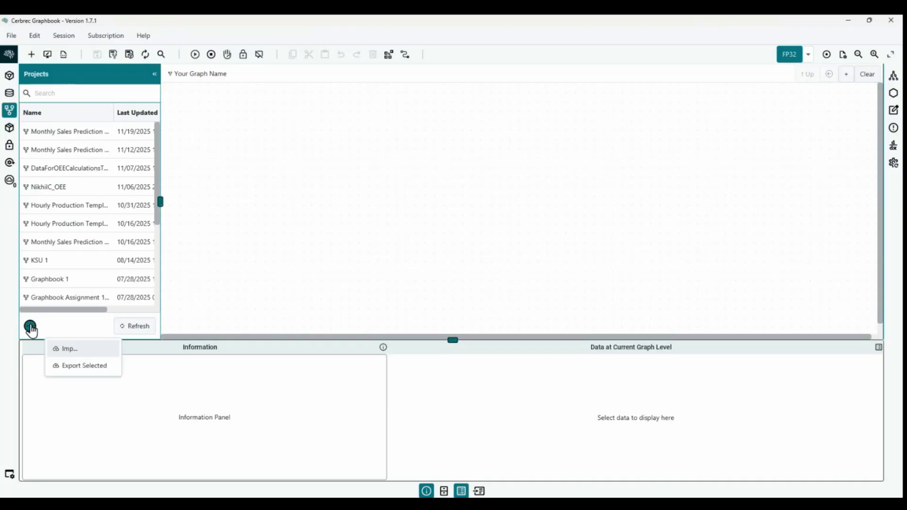
{"action": "left_click", "coordinate": [67, 350]}
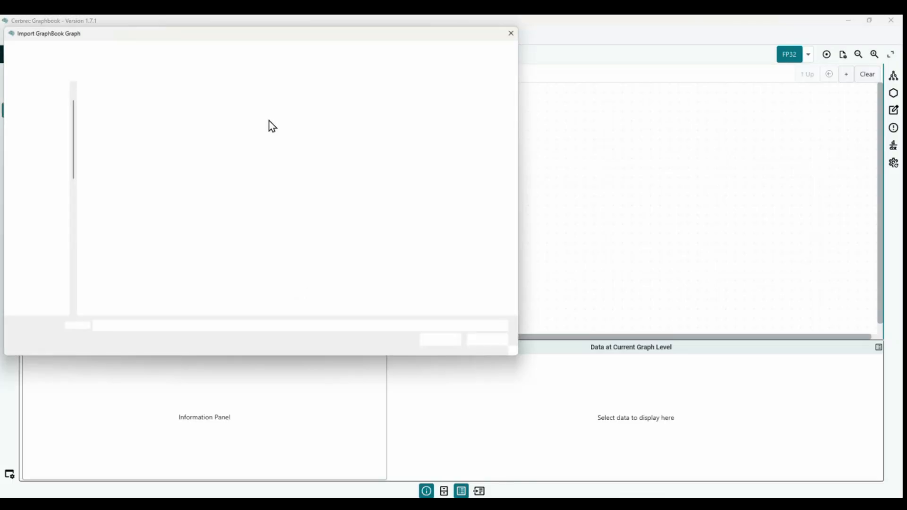
{"action": "left_click_drag", "start_coordinate": [271, 35], "coordinate": [457, 81]}
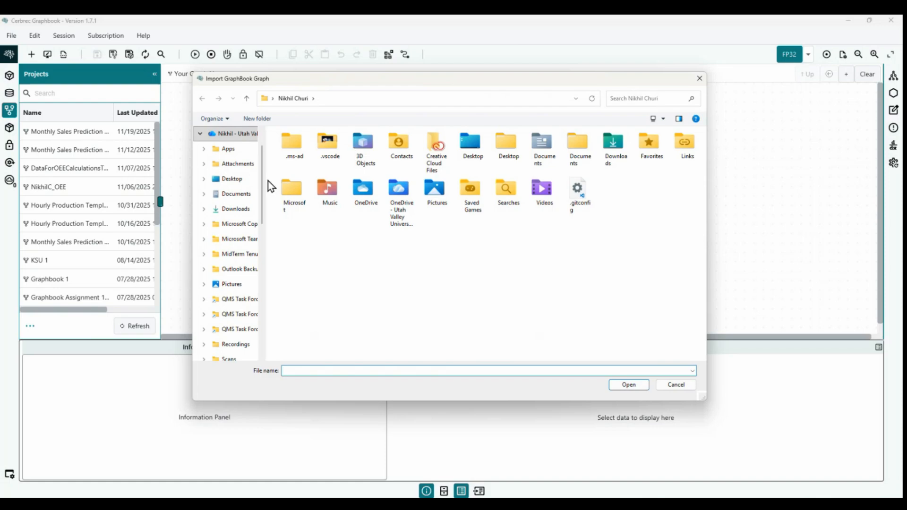
{"action": "left_click_drag", "start_coordinate": [263, 178], "coordinate": [267, 237]}
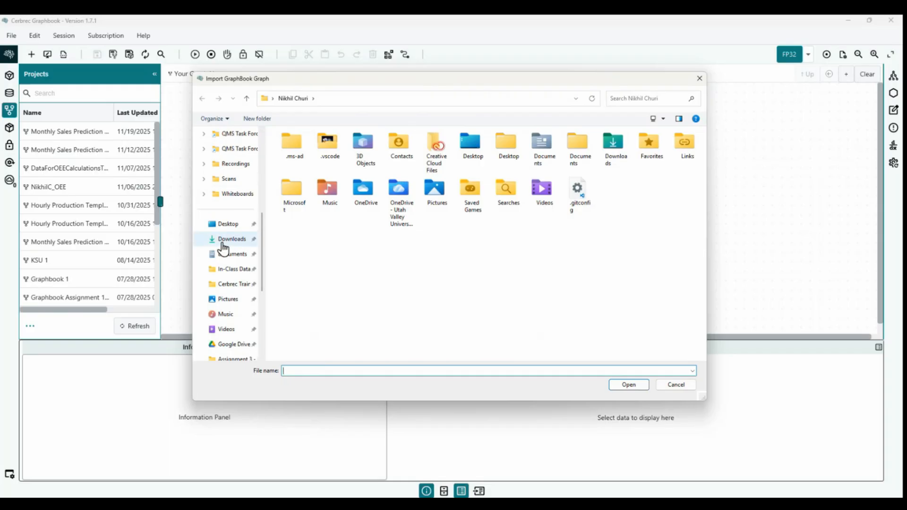
{"action": "left_click", "coordinate": [231, 241]}
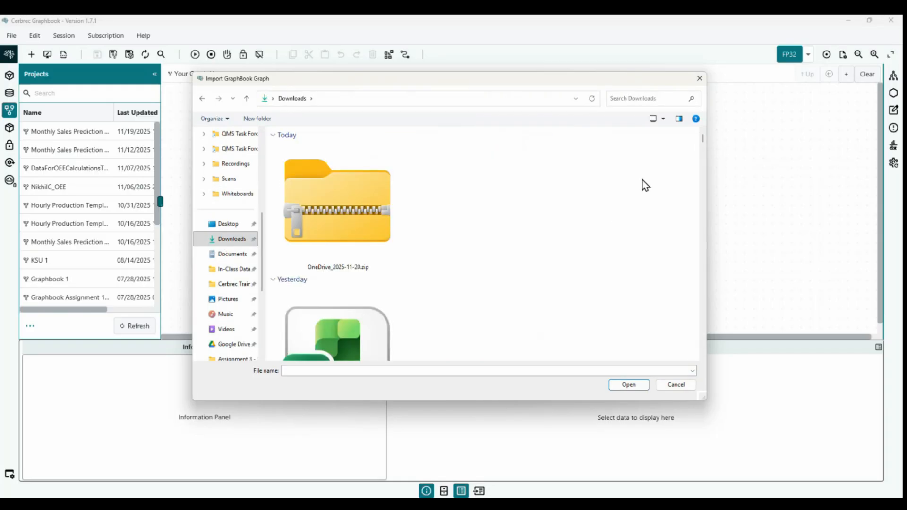
Import LLM for Forecasting.project from the Downloads folder into the projects list
{"action": "scroll", "coordinate": [643, 186], "scroll_direction": "down", "scroll_amount": 5}
{"action": "scroll", "coordinate": [644, 184], "scroll_direction": "down", "scroll_amount": 3}
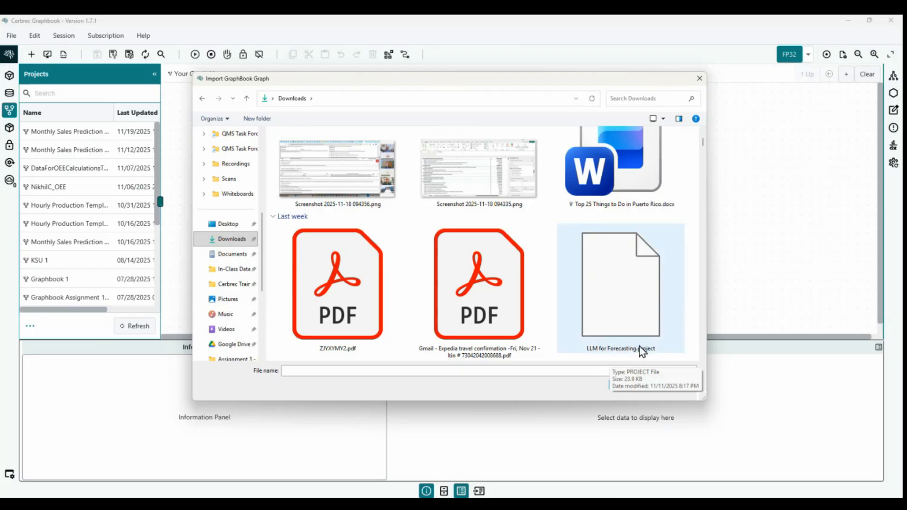
{"action": "left_click", "coordinate": [623, 315]}
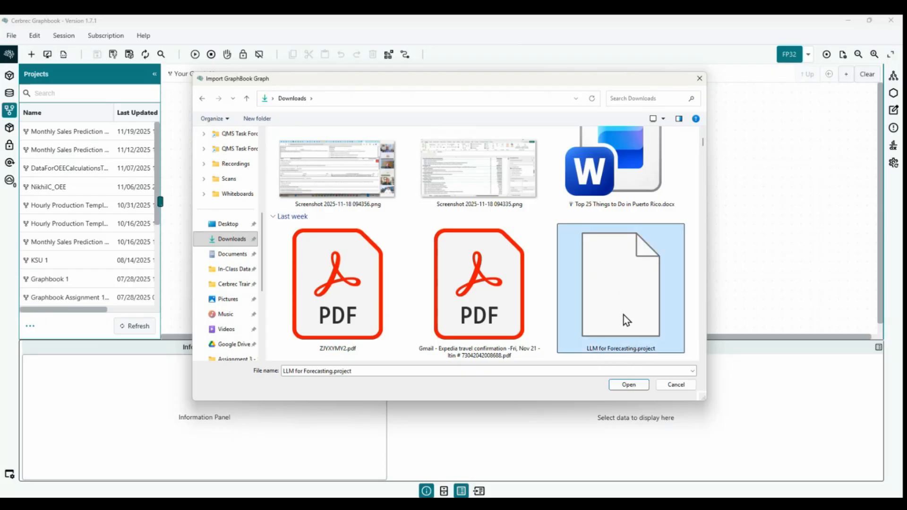
{"action": "left_click", "coordinate": [629, 384]}
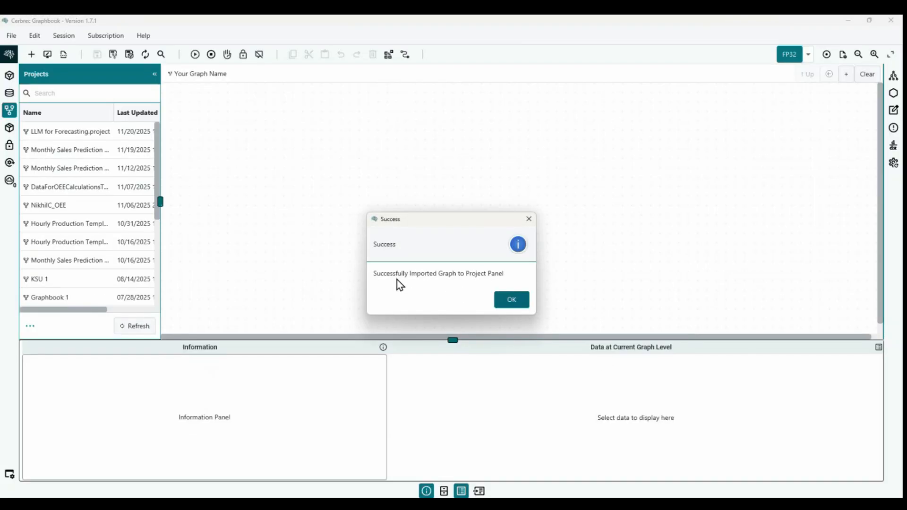
{"action": "left_click", "coordinate": [511, 300]}
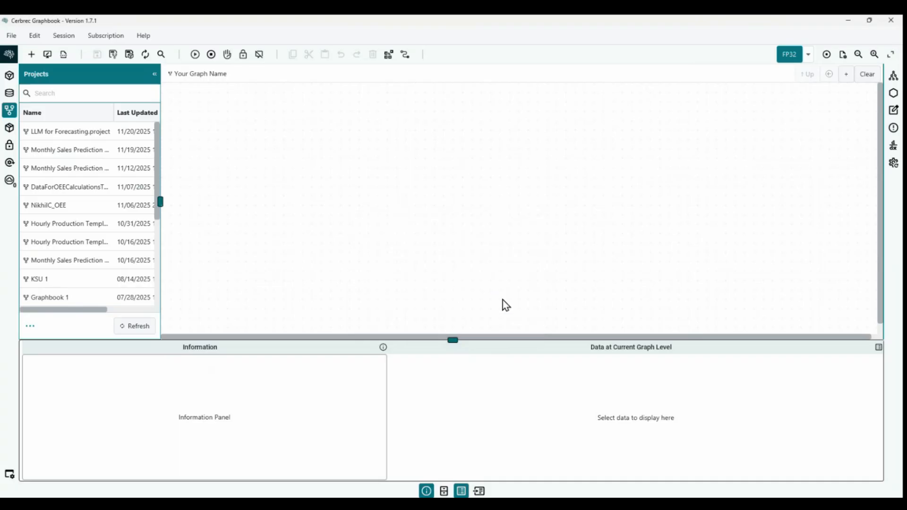
Load the LLM for Forecasting.project graph onto the empty canvas
{"action": "left_click", "coordinate": [53, 133]}
{"action": "right_click", "coordinate": [54, 132]}
{"action": "left_click", "coordinate": [74, 140]}
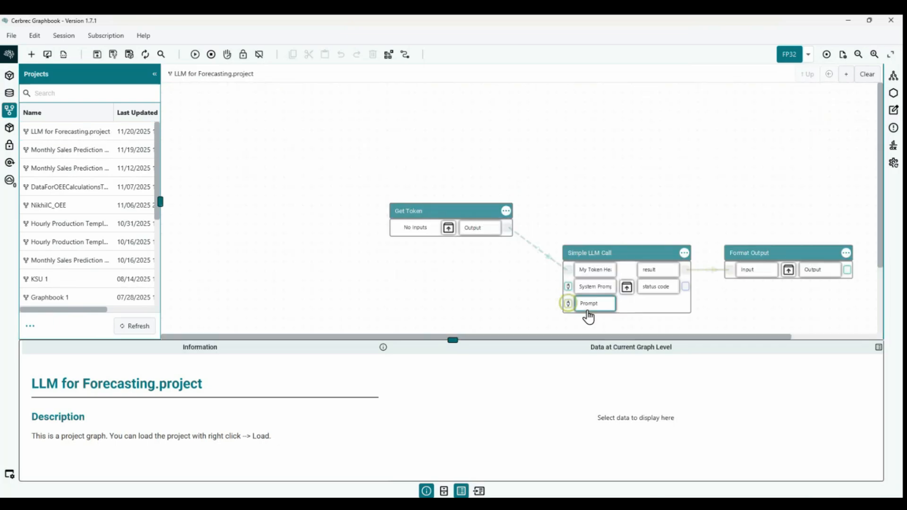
Cut the Get Token, Simple LLM Call and Format Output blocks with their links from the top-level canvas
{"action": "left_click_drag", "start_coordinate": [620, 337], "coordinate": [682, 338]}
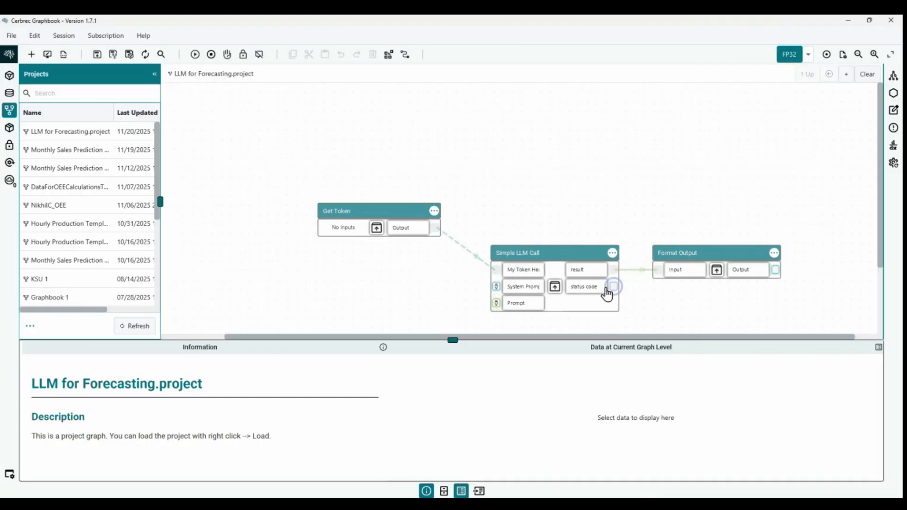
{"action": "scroll", "coordinate": [591, 280], "scroll_direction": "down", "scroll_amount": 1}
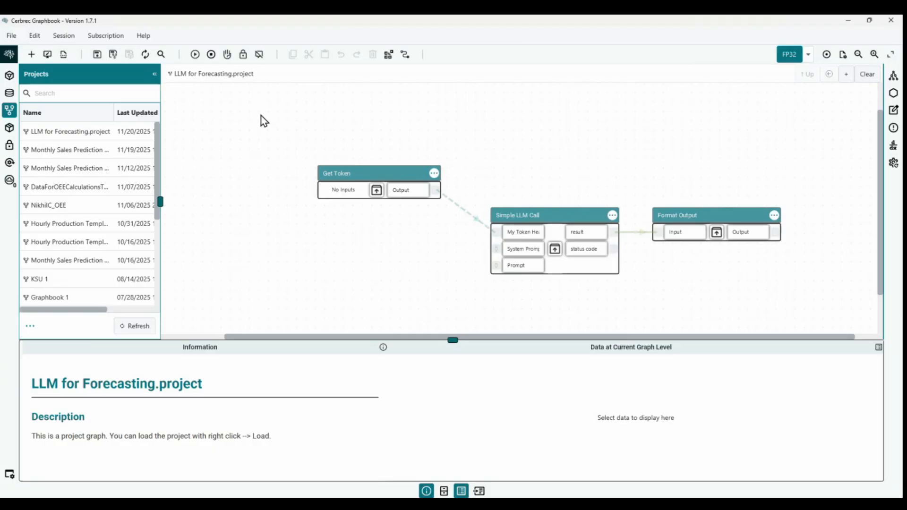
{"action": "left_click_drag", "start_coordinate": [261, 115], "coordinate": [854, 318]}
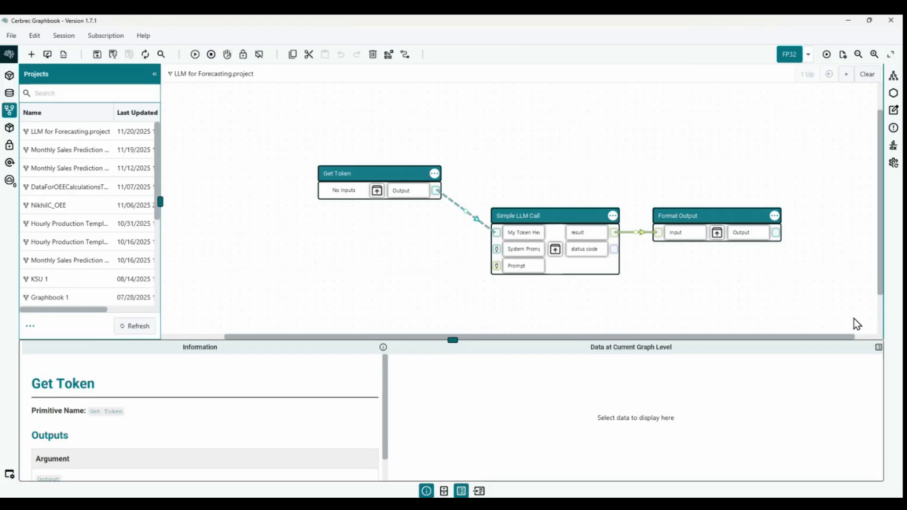
{"action": "left_click", "coordinate": [308, 56]}
{"action": "left_click_drag", "start_coordinate": [283, 127], "coordinate": [827, 310]}
{"action": "left_click", "coordinate": [308, 55]}
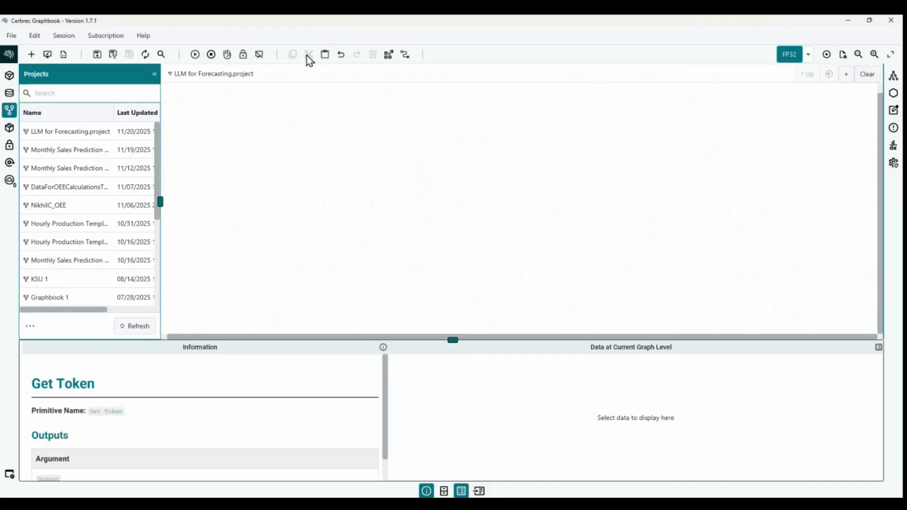
Create a Composite block on the empty canvas and paste the three cut blocks inside its subgraph
{"action": "right_click", "coordinate": [390, 140]}
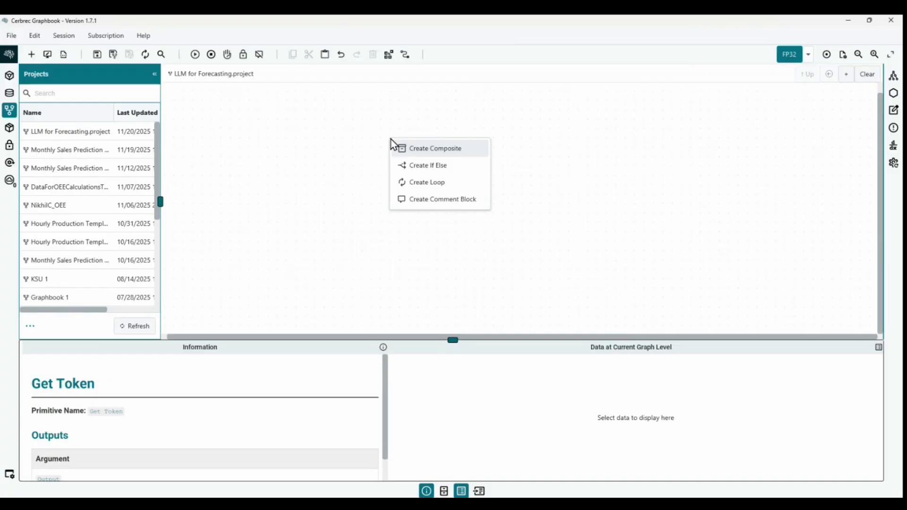
{"action": "left_click", "coordinate": [423, 152]}
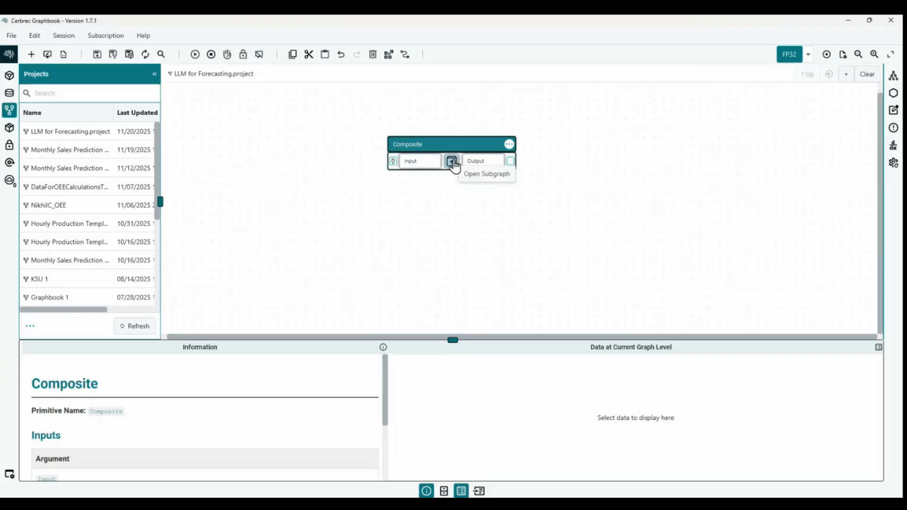
{"action": "left_click", "coordinate": [452, 163]}
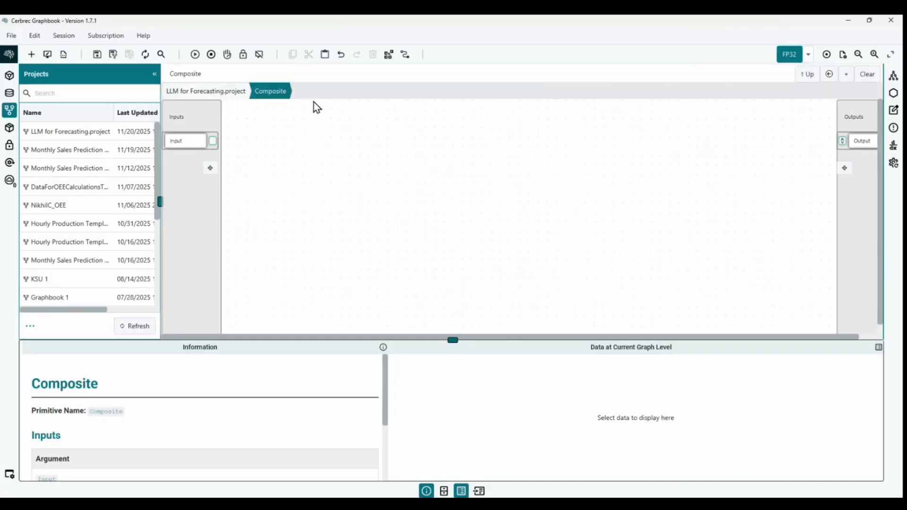
{"action": "left_click", "coordinate": [324, 56]}
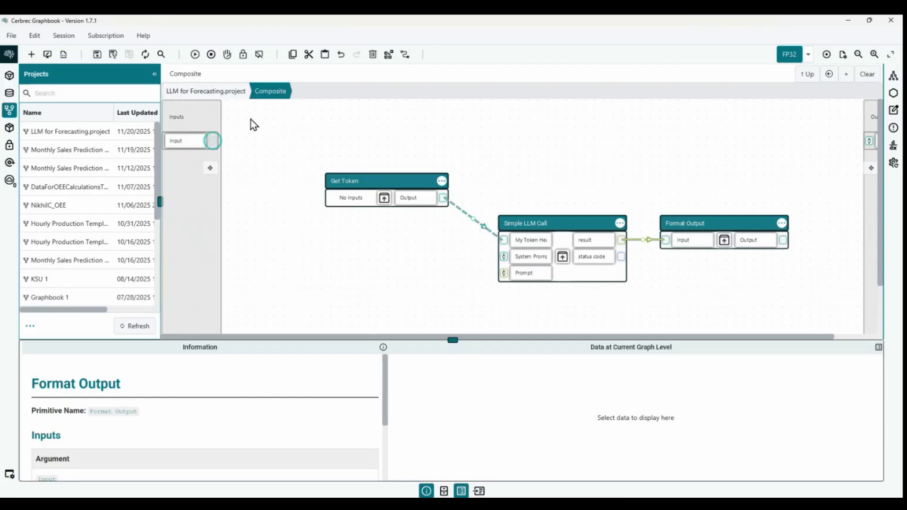
Move the three linked blocks together toward the Outputs side of the Composite subgraph, leaving free space after Inputs
{"action": "left_click_drag", "start_coordinate": [288, 140], "coordinate": [840, 314]}
{"action": "left_click_drag", "start_coordinate": [413, 197], "coordinate": [357, 201]}
{"action": "left_click", "coordinate": [304, 158]}
{"action": "left_click_drag", "start_coordinate": [253, 148], "coordinate": [803, 312]}
{"action": "left_click_drag", "start_coordinate": [324, 199], "coordinate": [646, 213]}
{"action": "left_click_drag", "start_coordinate": [620, 337], "coordinate": [761, 336]}
{"action": "left_click_drag", "start_coordinate": [451, 215], "coordinate": [674, 207]}
{"action": "left_click_drag", "start_coordinate": [662, 337], "coordinate": [761, 338]}
{"action": "left_click_drag", "start_coordinate": [510, 208], "coordinate": [643, 205]}
Review the Composite subgraph from its Inputs to its Outputs and return to the top-level graph
{"action": "left_click_drag", "start_coordinate": [565, 337], "coordinate": [326, 336]}
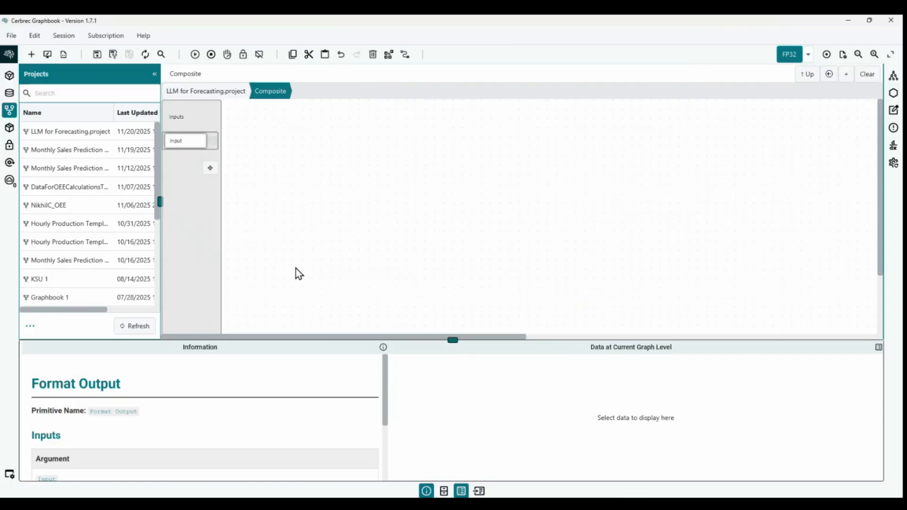
{"action": "left_click_drag", "start_coordinate": [492, 338], "coordinate": [819, 343]}
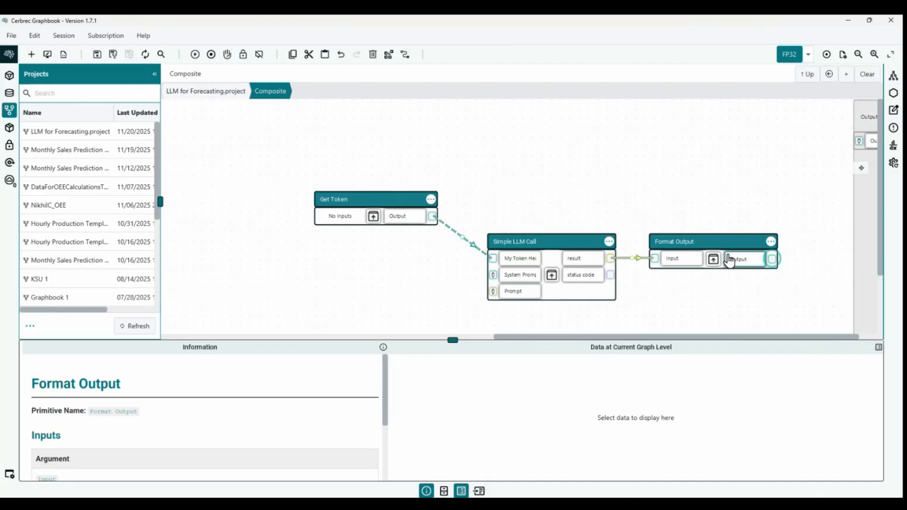
{"action": "left_click_drag", "start_coordinate": [728, 336], "coordinate": [335, 345]}
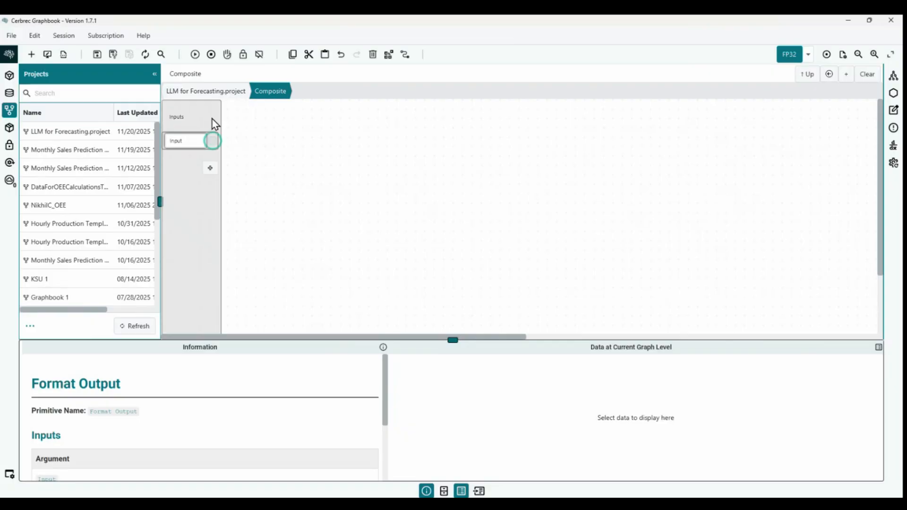
{"action": "left_click", "coordinate": [203, 91]}
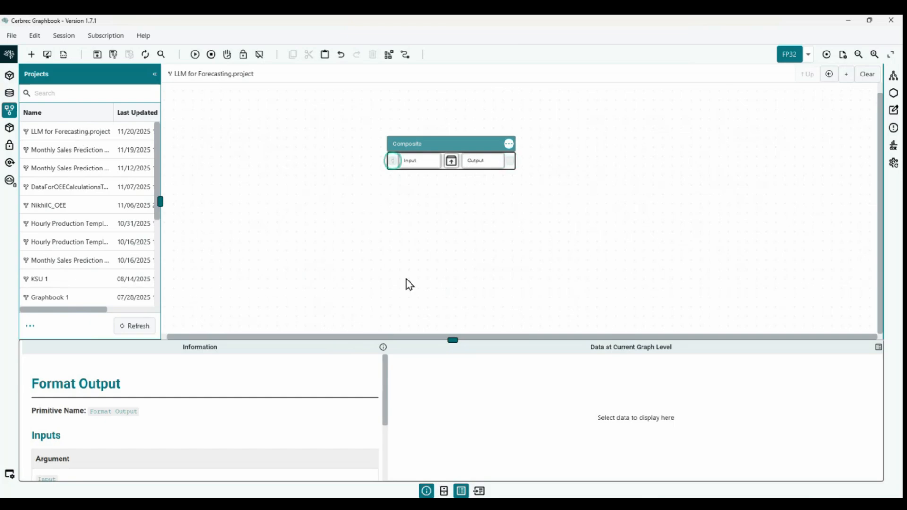
{"action": "left_click", "coordinate": [452, 164]}
{"action": "left_click_drag", "start_coordinate": [513, 339], "coordinate": [471, 338]}
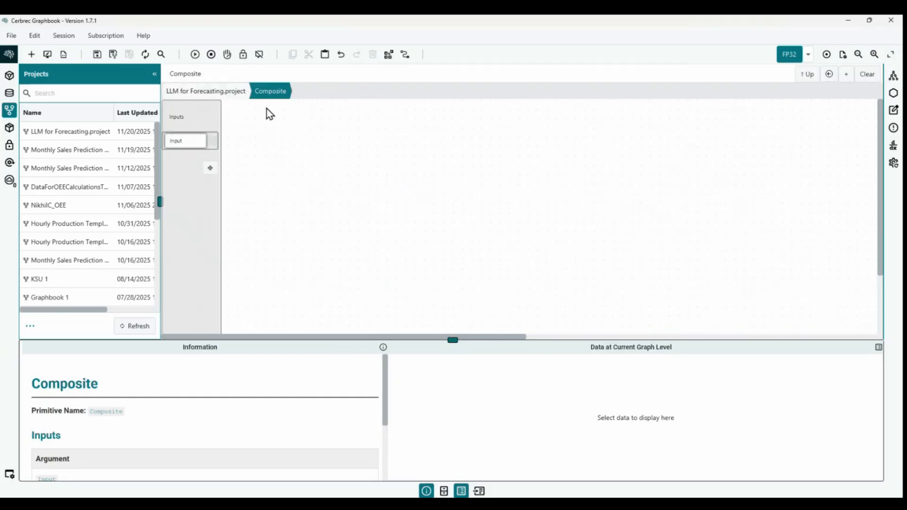
{"action": "left_click", "coordinate": [199, 93]}
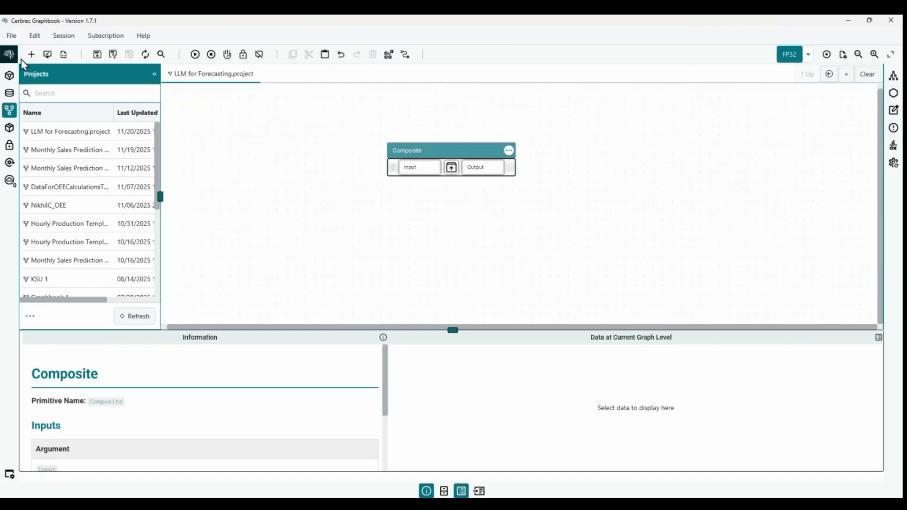
Save the project under the new name "AI Agent - Monthly Sales Prediction"
{"action": "left_click", "coordinate": [12, 36]}
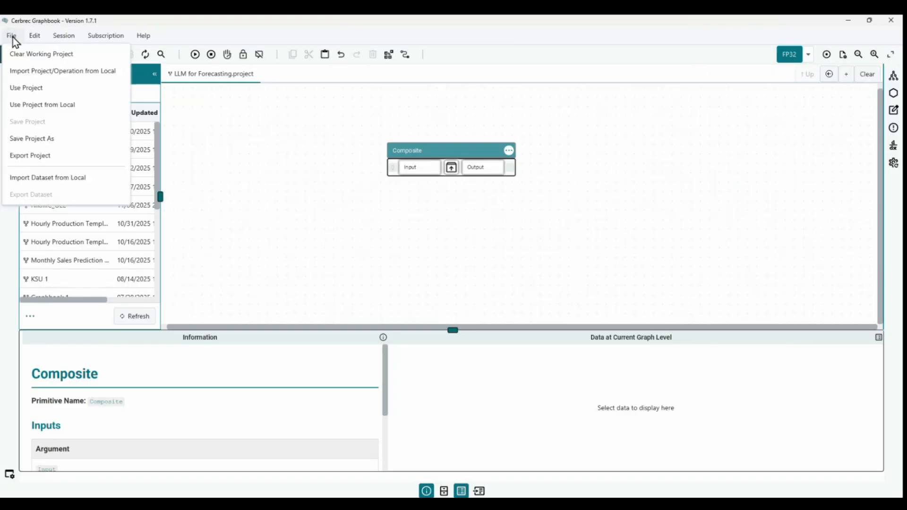
{"action": "left_click", "coordinate": [264, 157]}
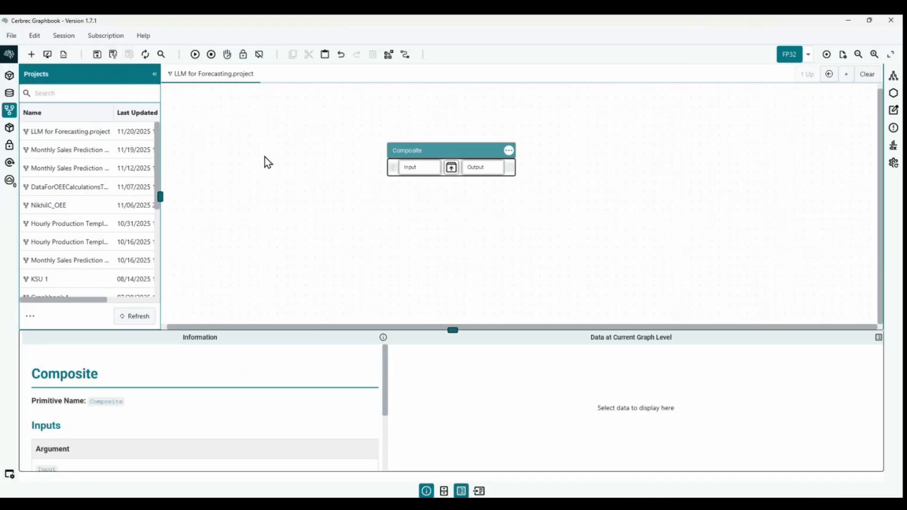
{"action": "left_click", "coordinate": [15, 38]}
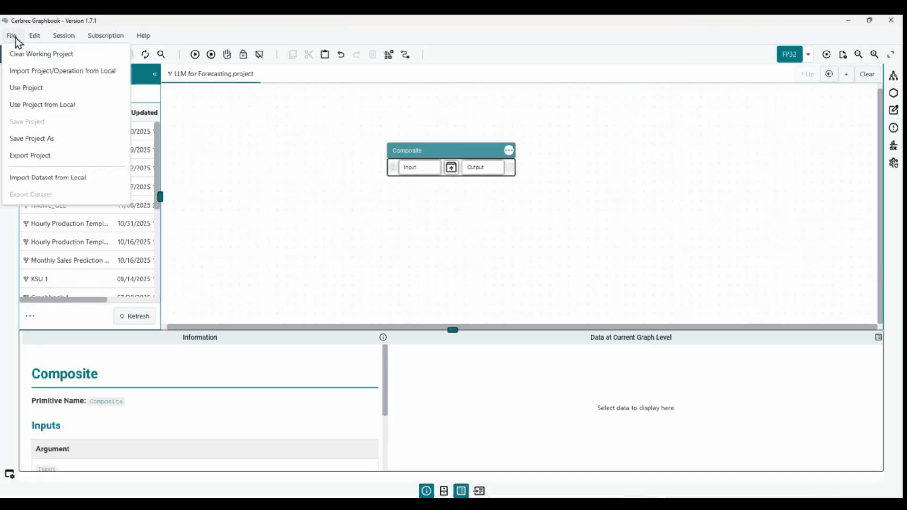
{"action": "left_click", "coordinate": [21, 138]}
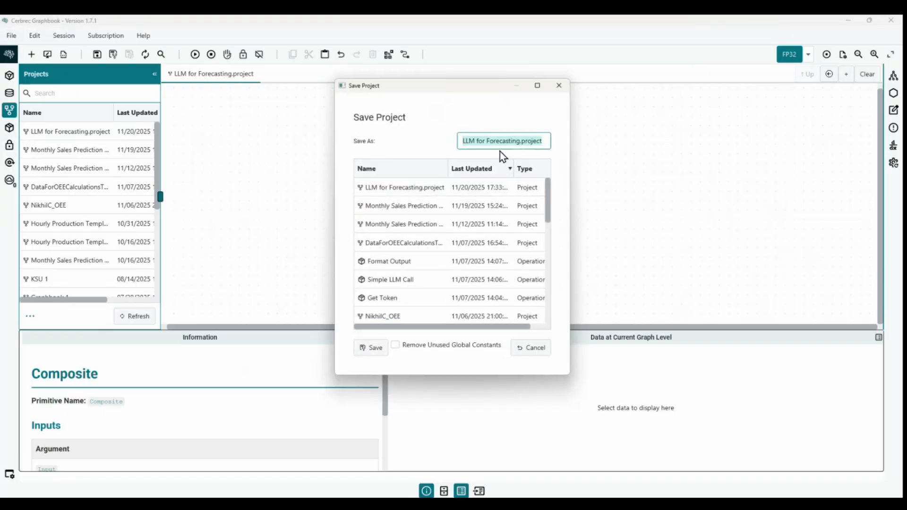
{"action": "left_click", "coordinate": [520, 139]}
{"action": "left_click_drag", "start_coordinate": [550, 141], "coordinate": [390, 142]}
{"action": "type", "text": "AI Agent -"}
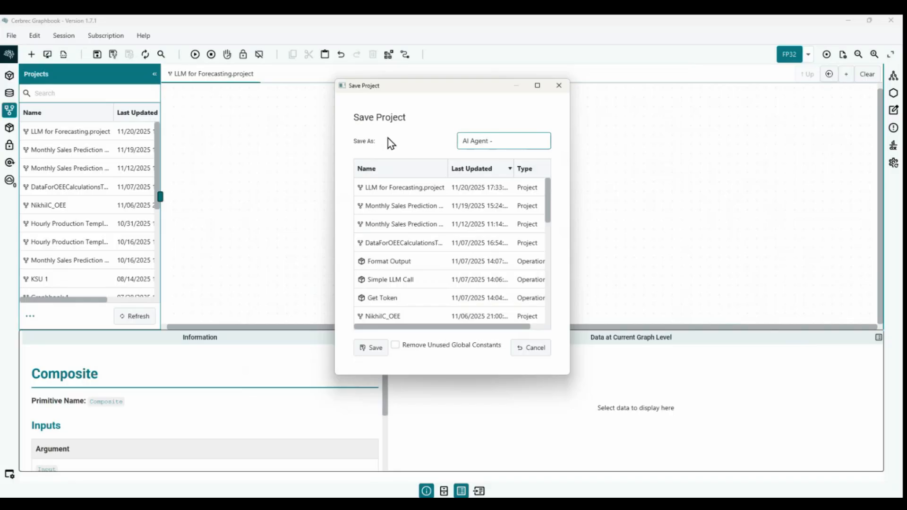
{"action": "type", "text": "Monthly Sales prediction"}
{"action": "left_click", "coordinate": [521, 138]}
{"action": "key", "text": "BackSpace"}
{"action": "type", "text": "P"}
{"action": "left_click_drag", "start_coordinate": [525, 139], "coordinate": [407, 138]}
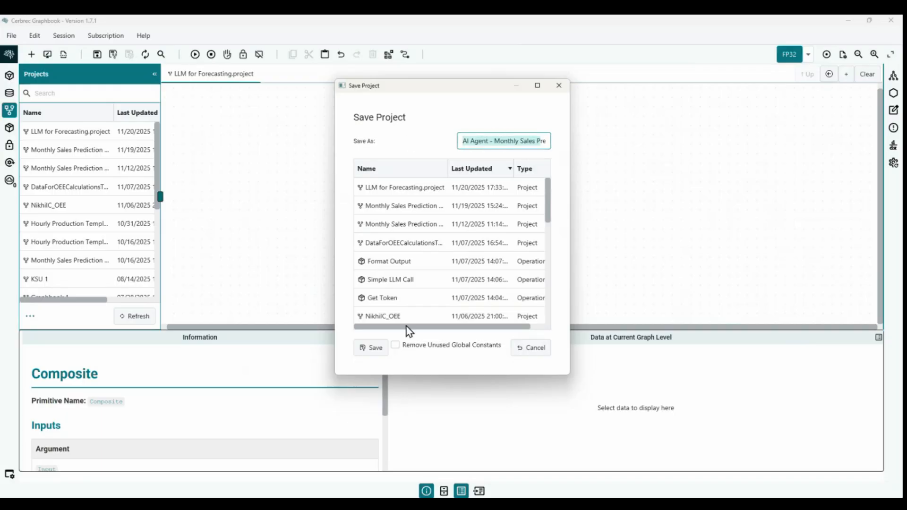
{"action": "left_click", "coordinate": [372, 349]}
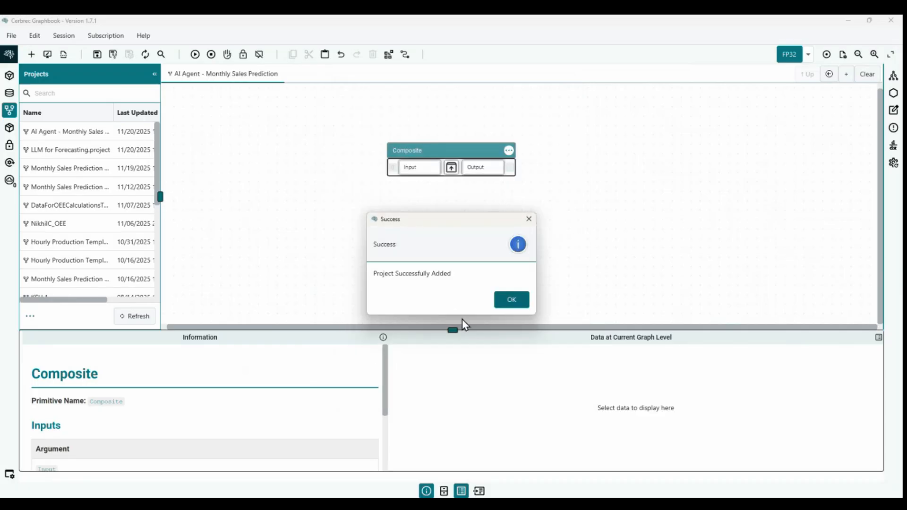
{"action": "left_click", "coordinate": [514, 302]}
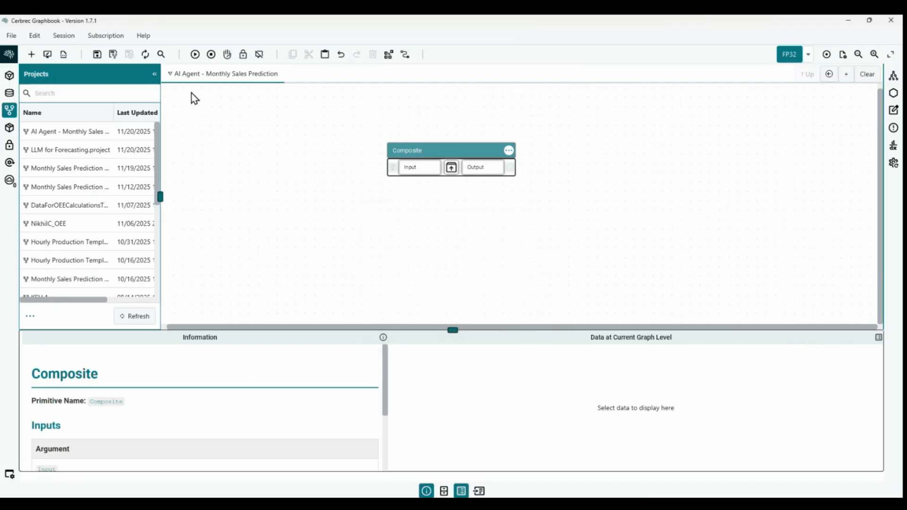
Rename the Composite block as "AI Agent - Monthly Sales Prediction"
{"action": "left_click_drag", "start_coordinate": [455, 158], "coordinate": [491, 165]}
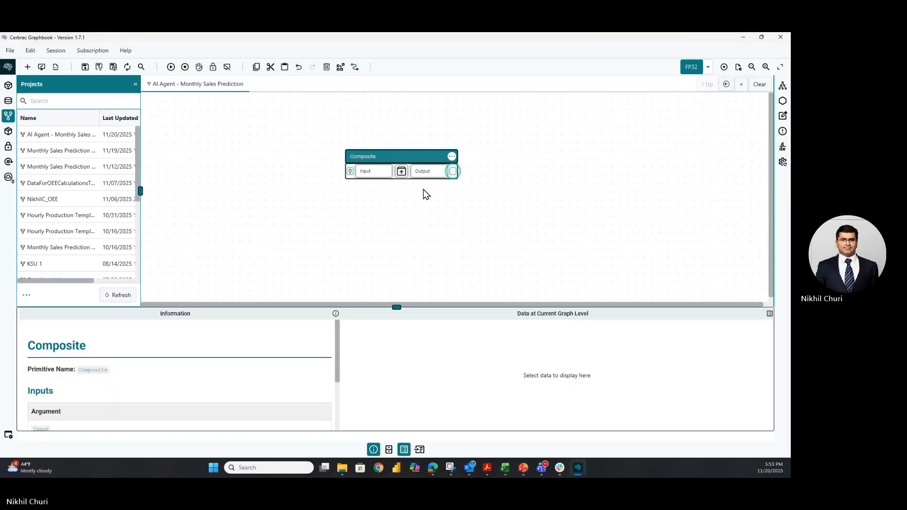
{"action": "right_click", "coordinate": [385, 161]}
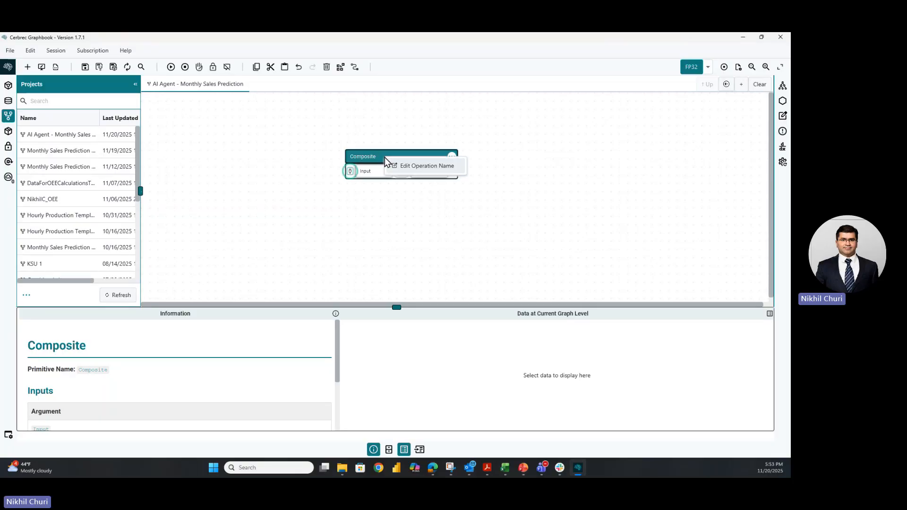
{"action": "left_click", "coordinate": [410, 168]}
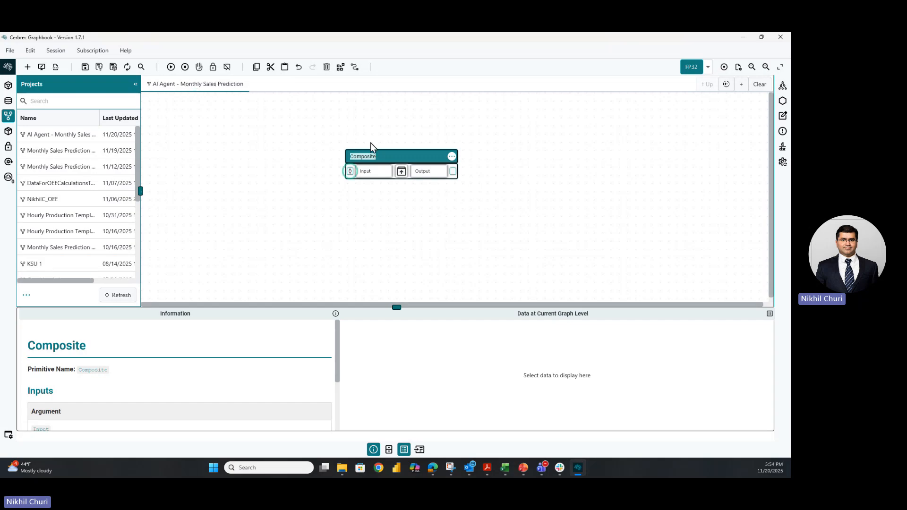
{"action": "type", "text": "AI Agent - Monthly Sales prediction"}
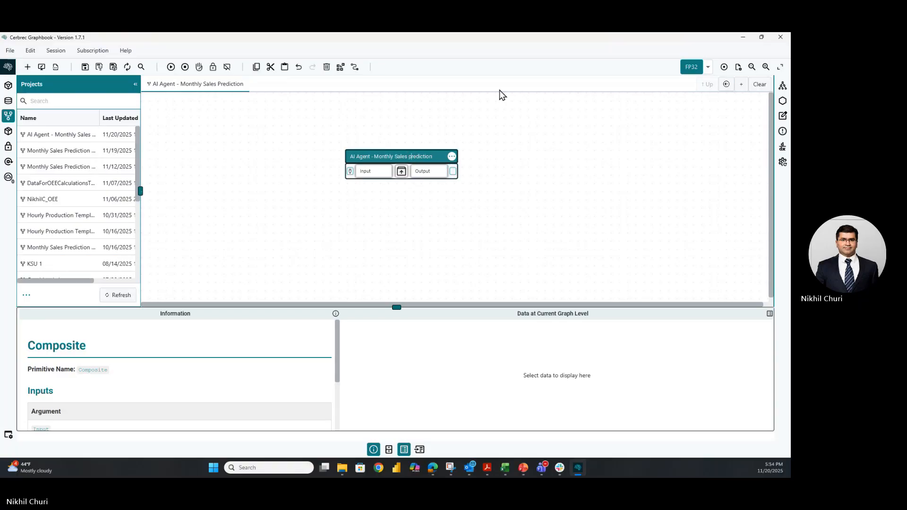
{"action": "type", "text": "P"}
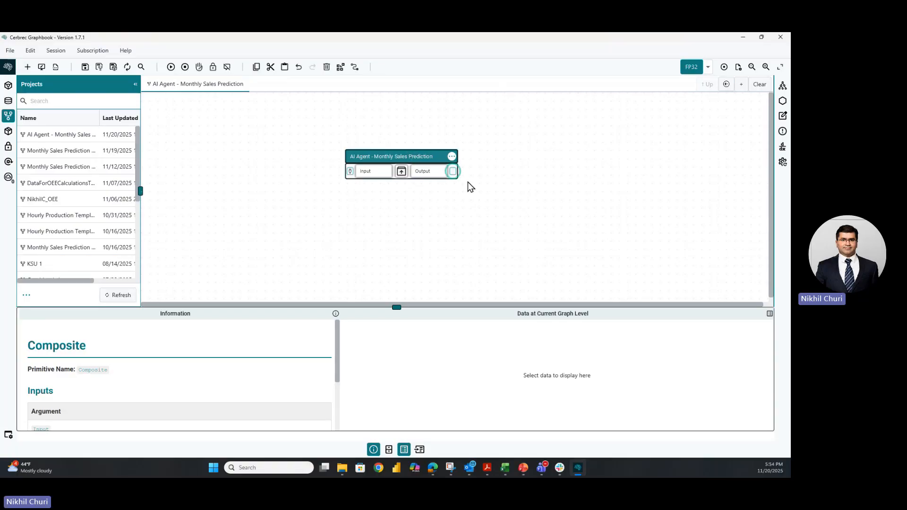
{"action": "left_click", "coordinate": [470, 187]}
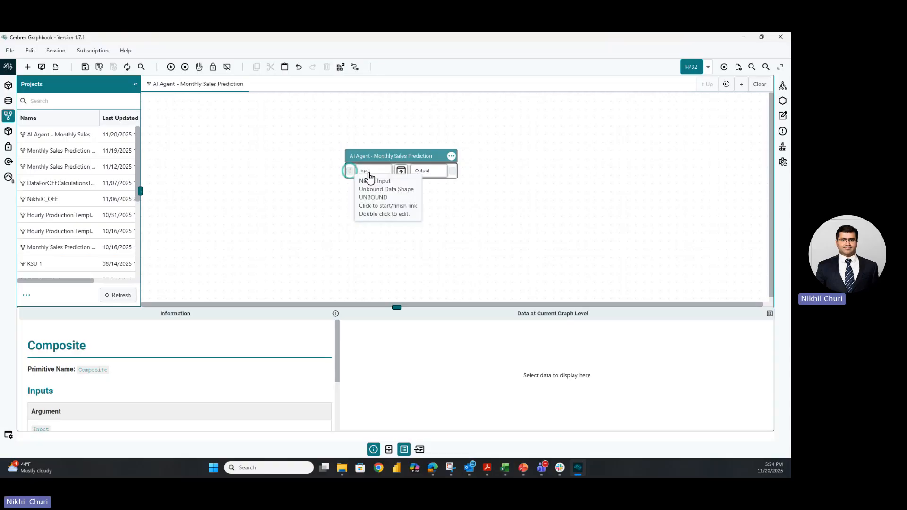
Name the AI Agent block's input "Add Question" and set its data type to TEXT
{"action": "double_click", "coordinate": [350, 173]}
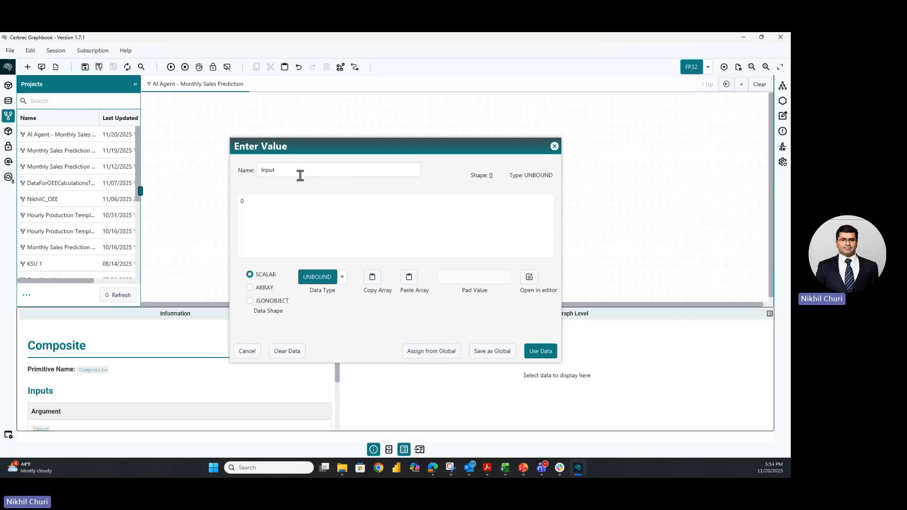
{"action": "double_click", "coordinate": [297, 172]}
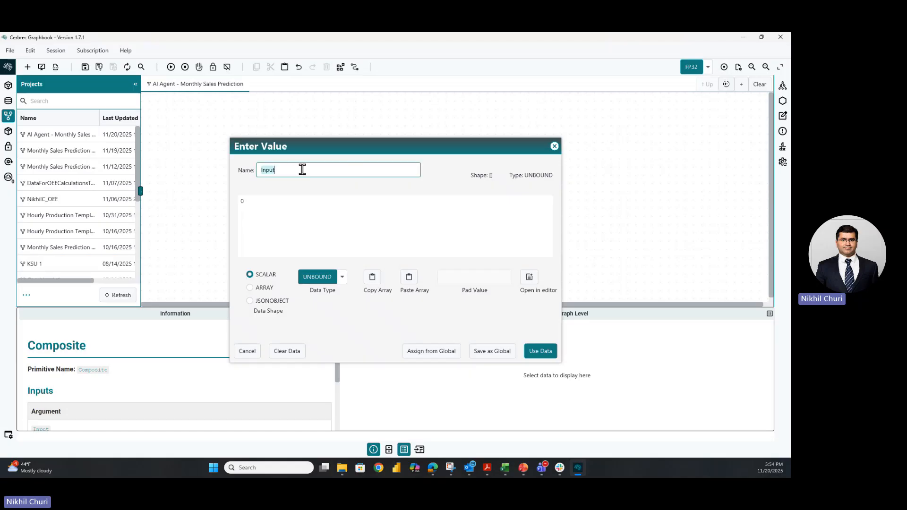
{"action": "type", "text": "Add"}
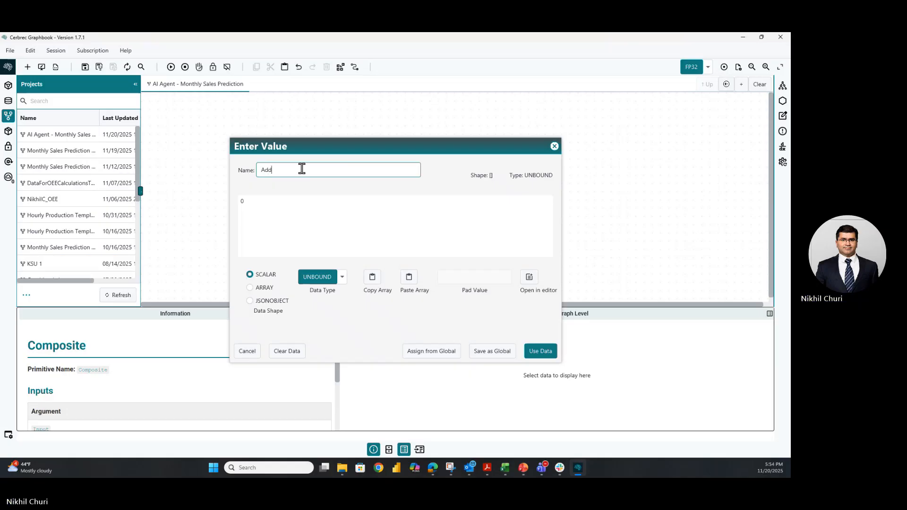
{"action": "type", "text": " Question"}
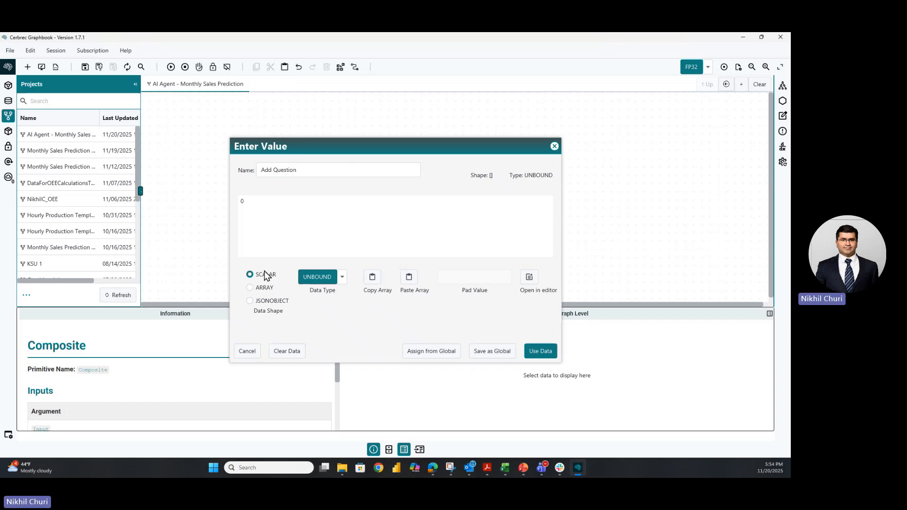
{"action": "left_click", "coordinate": [343, 279]}
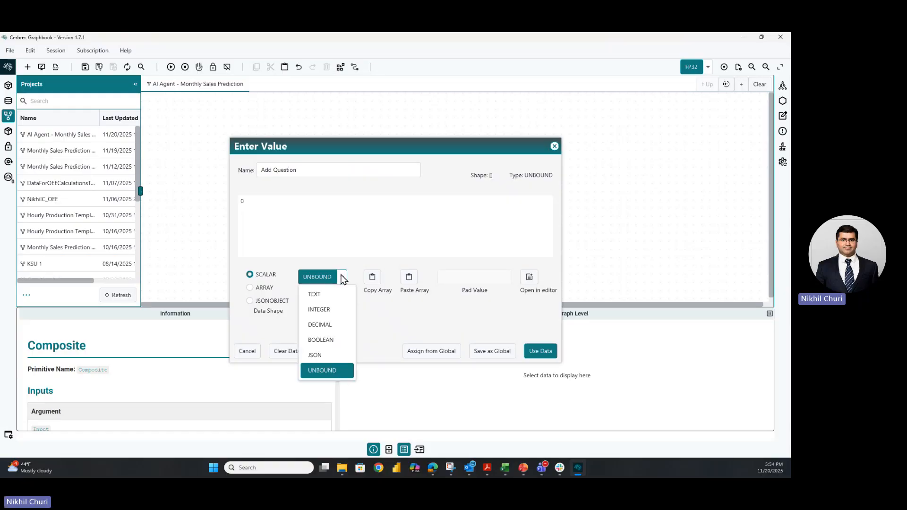
{"action": "left_click", "coordinate": [321, 294]}
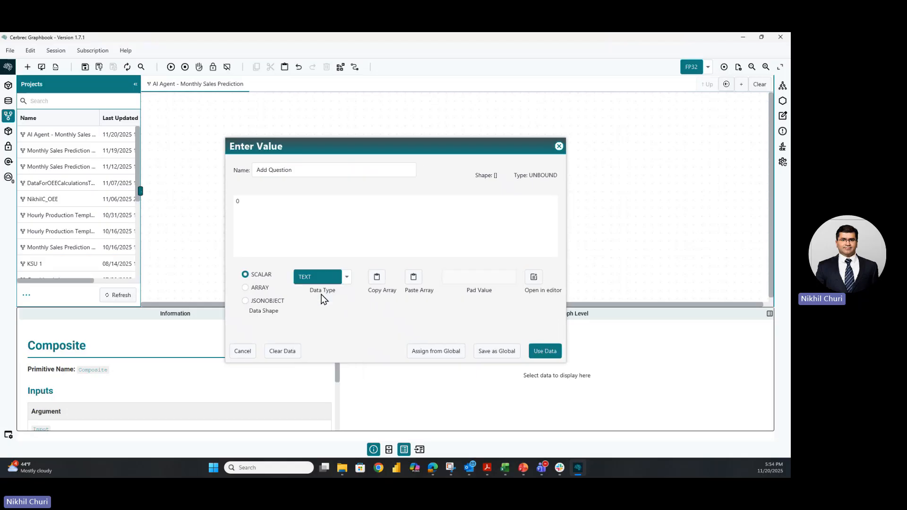
Set the "Add Question" input's value to "2025 March sales" and apply the data to the AI Agent block
{"action": "left_click", "coordinate": [287, 202]}
{"action": "key", "text": "ctrl+a"}
{"action": "type", "text": "2025 March sa"}
{"action": "left_click_drag", "start_coordinate": [347, 153], "coordinate": [349, 179]}
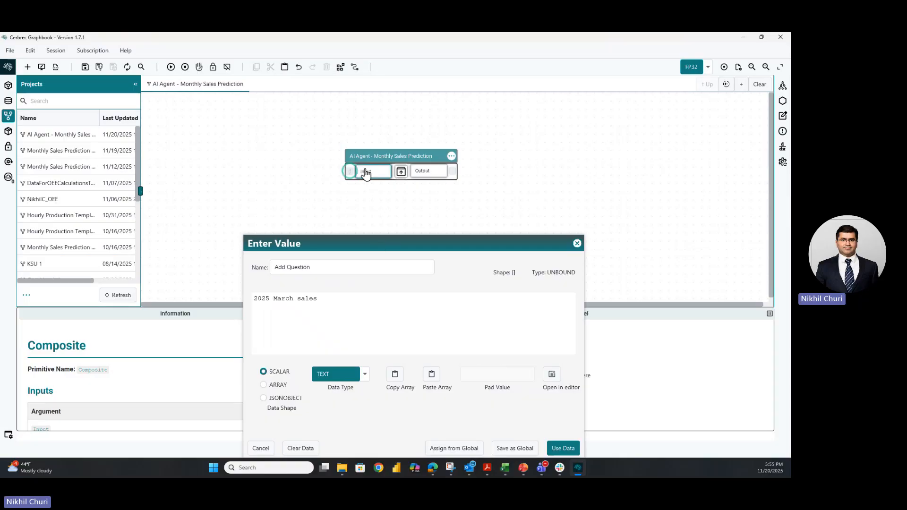
{"action": "left_click_drag", "start_coordinate": [384, 247], "coordinate": [385, 204]}
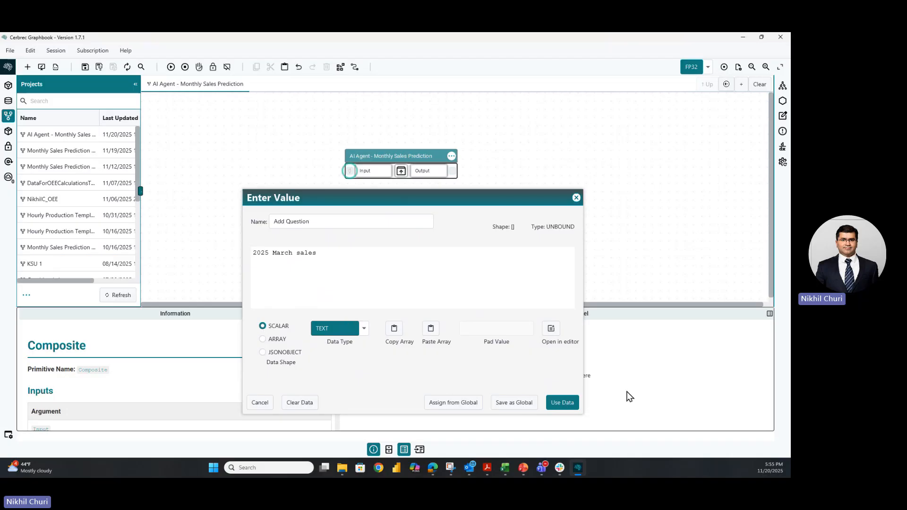
{"action": "left_click", "coordinate": [562, 402]}
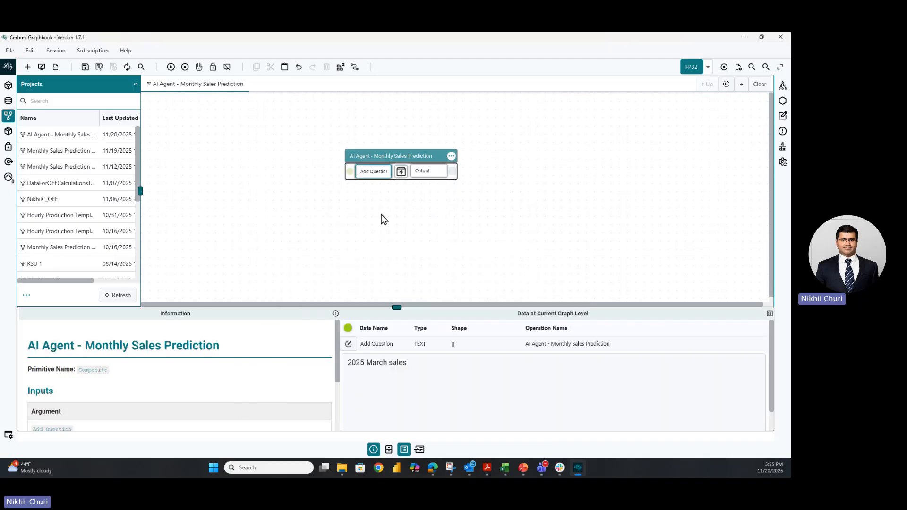
{"action": "mouse_move", "coordinate": [349, 176]}
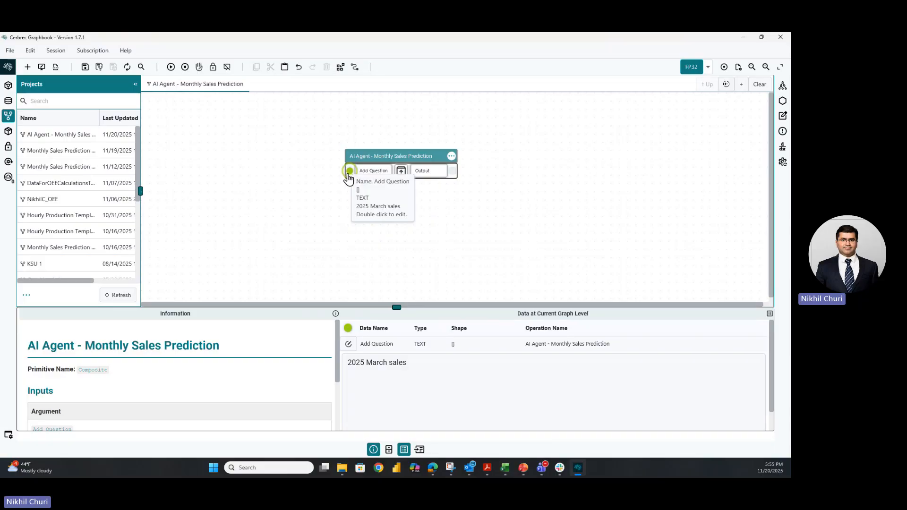
Open the AI Agent block's subgraph and begin importing a file as a new dataset
{"action": "left_click", "coordinate": [401, 171]}
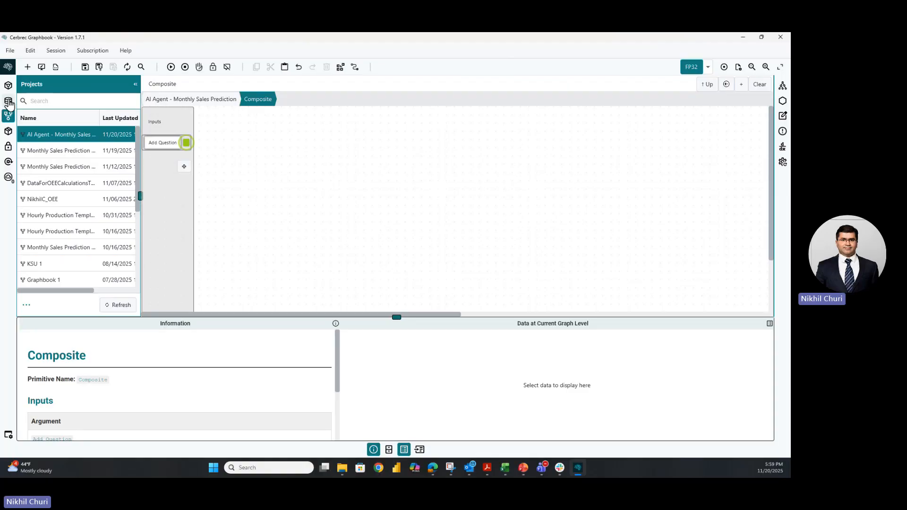
{"action": "left_click", "coordinate": [8, 101]}
{"action": "left_click", "coordinate": [26, 304]}
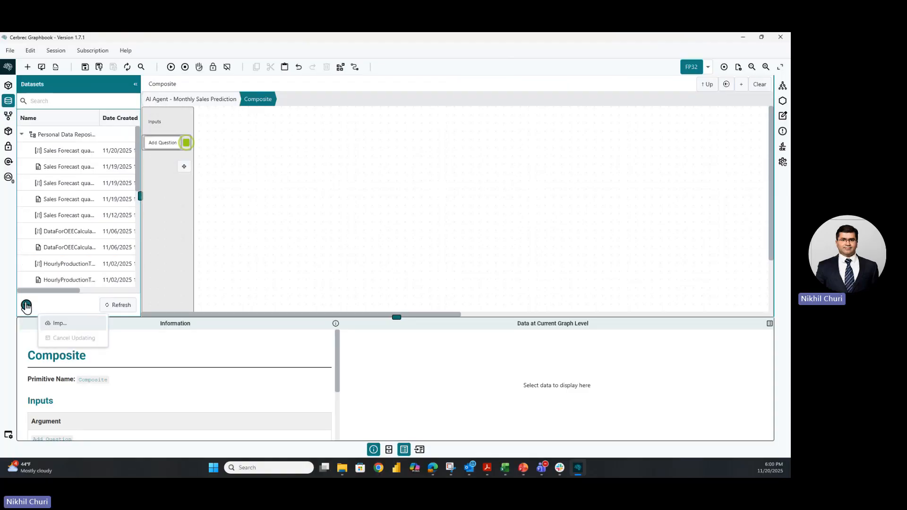
{"action": "left_click", "coordinate": [56, 325]}
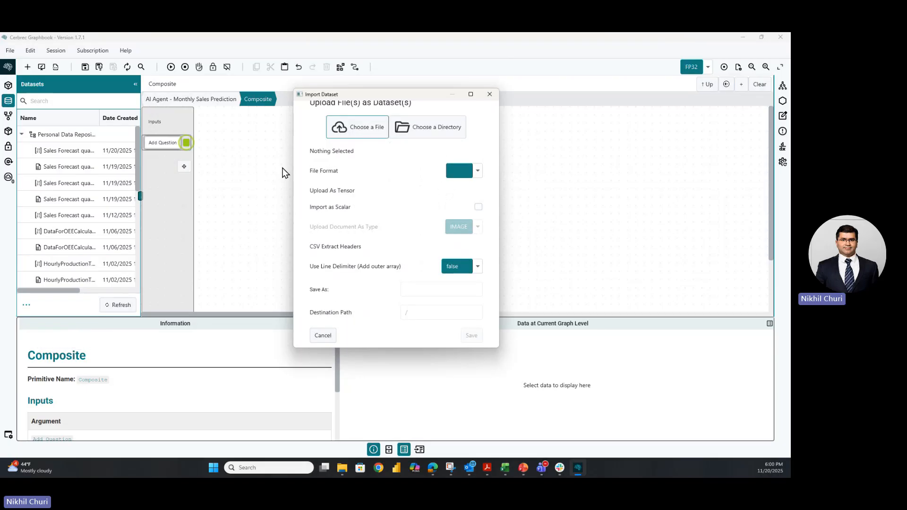
{"action": "left_click", "coordinate": [370, 129]}
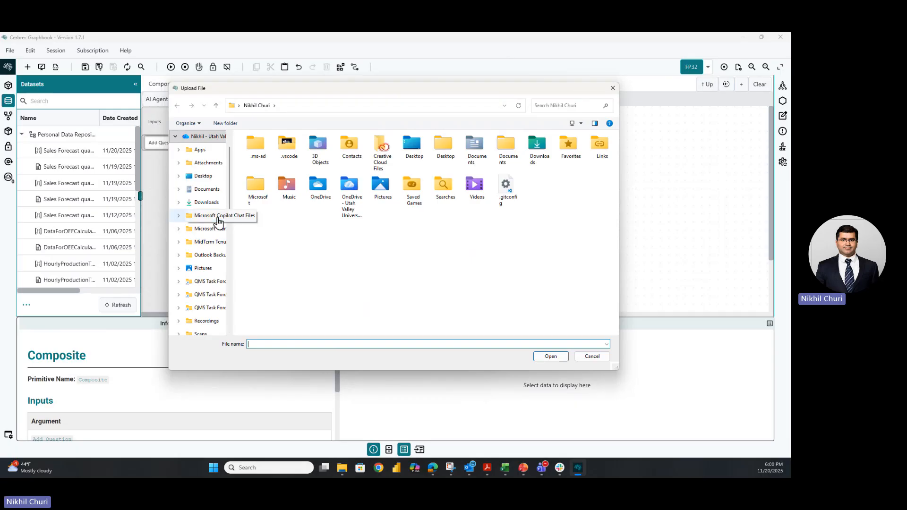
Import "Sales Forecast quarterly & monthly.csv" from Documents > Teaching > Cerbrec Training > Assignment 3 - Sales Forecast - AI Agent as a CSV dataset
{"action": "left_click", "coordinate": [201, 190]}
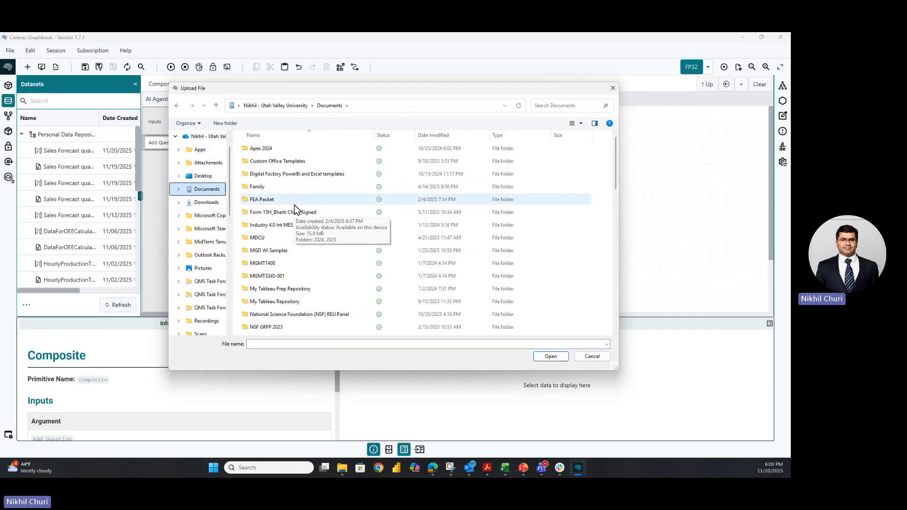
{"action": "scroll", "coordinate": [311, 266], "scroll_direction": "down", "scroll_amount": 5}
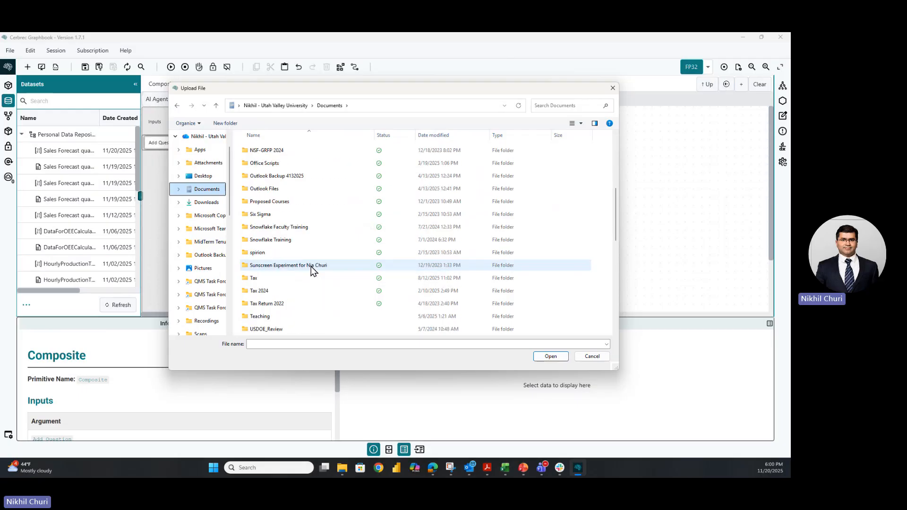
{"action": "scroll", "coordinate": [310, 266], "scroll_direction": "down", "scroll_amount": 3}
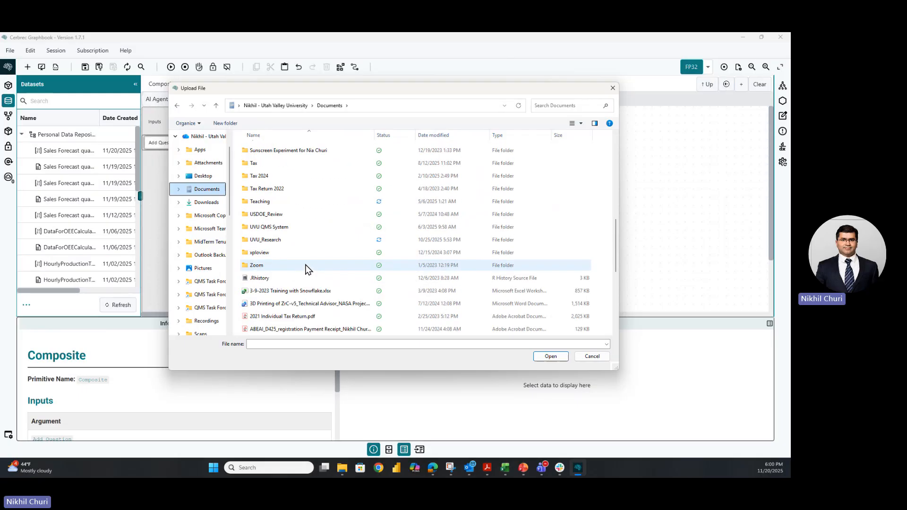
{"action": "double_click", "coordinate": [259, 202]}
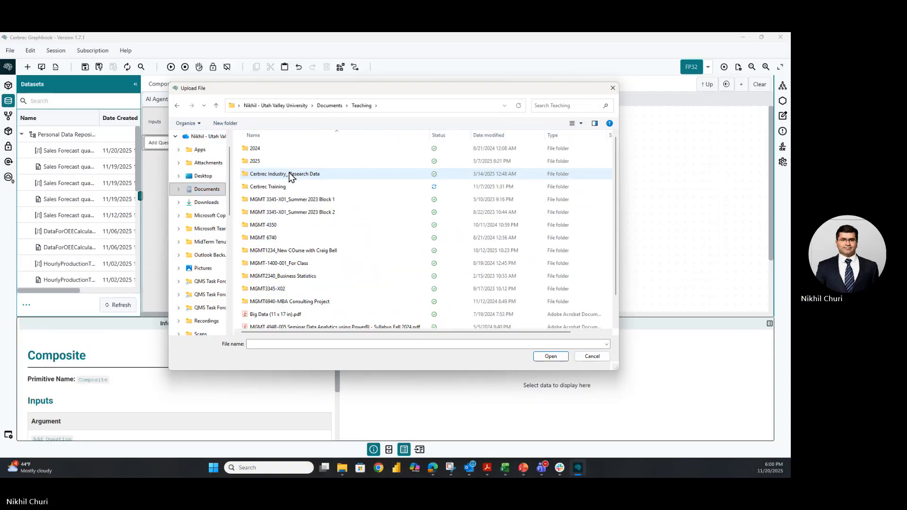
{"action": "double_click", "coordinate": [272, 187]}
{"action": "left_click", "coordinate": [280, 174]}
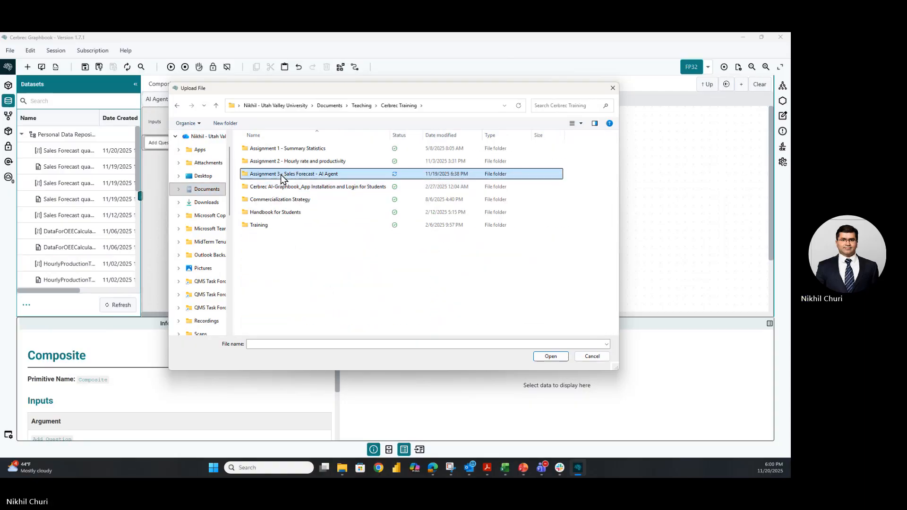
{"action": "double_click", "coordinate": [281, 174]}
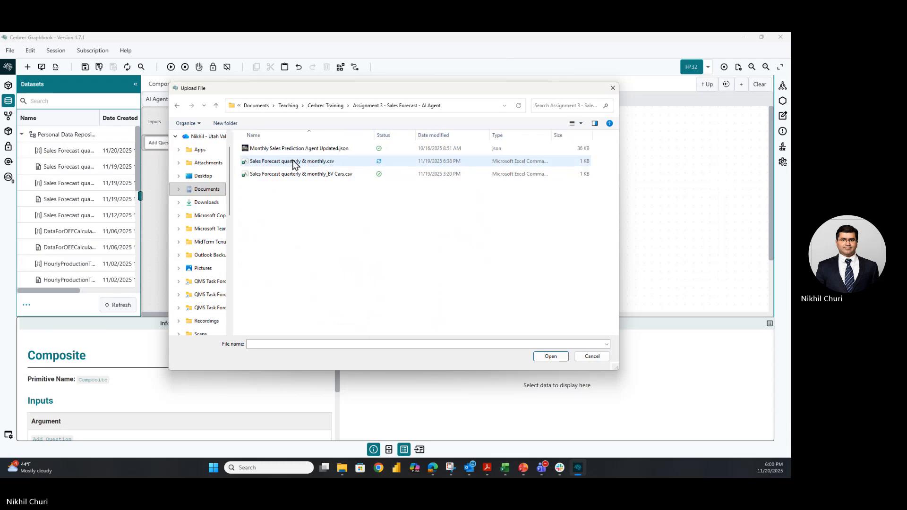
{"action": "left_click", "coordinate": [310, 163]}
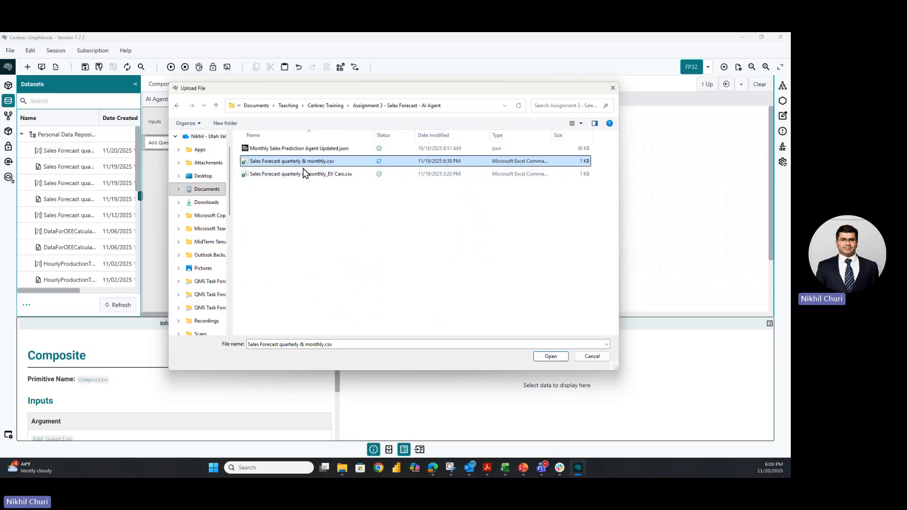
{"action": "left_click", "coordinate": [551, 357]}
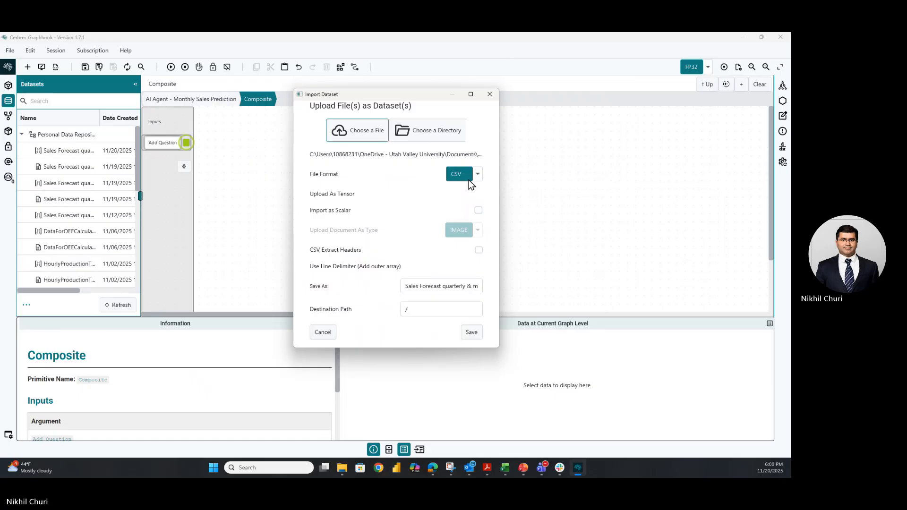
{"action": "left_click", "coordinate": [473, 333]}
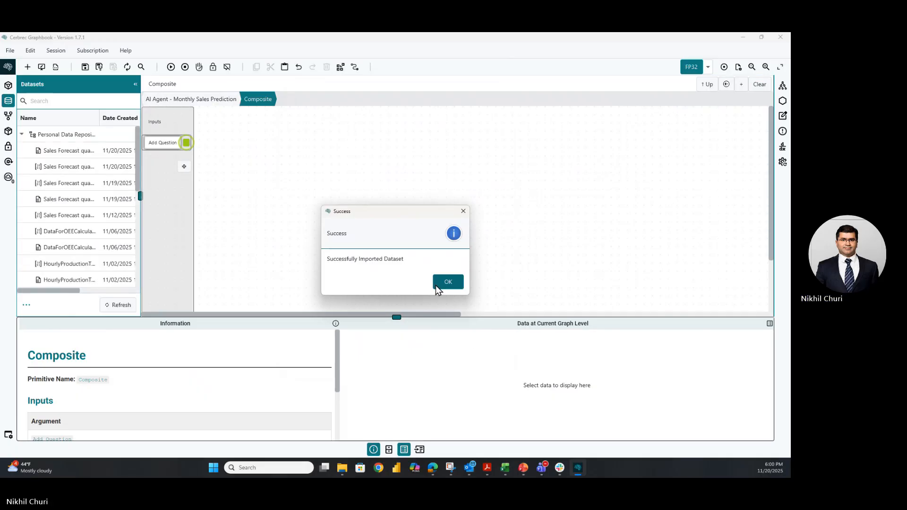
{"action": "left_click", "coordinate": [449, 283]}
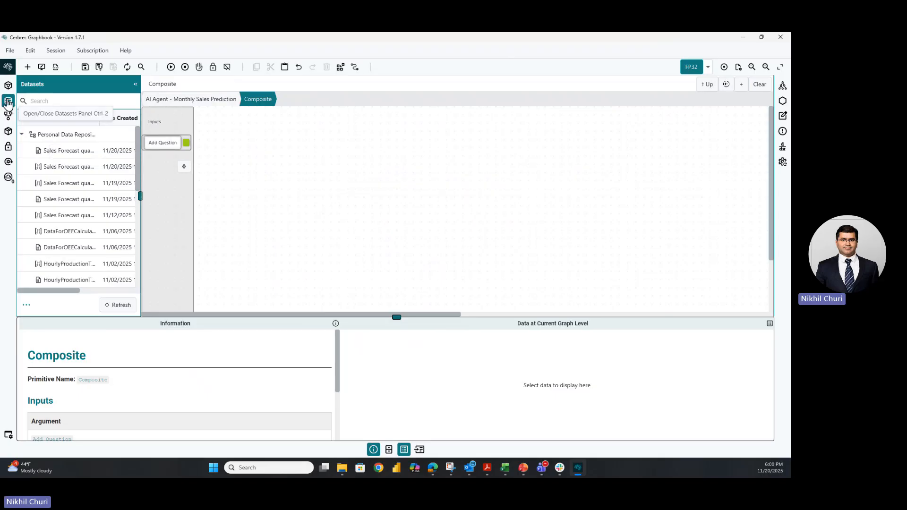
Place the imported sales forecast dataset in the composite graph and convert it to a TEXT tensor with all columns selected
{"action": "left_click_drag", "start_coordinate": [60, 152], "coordinate": [216, 180]}
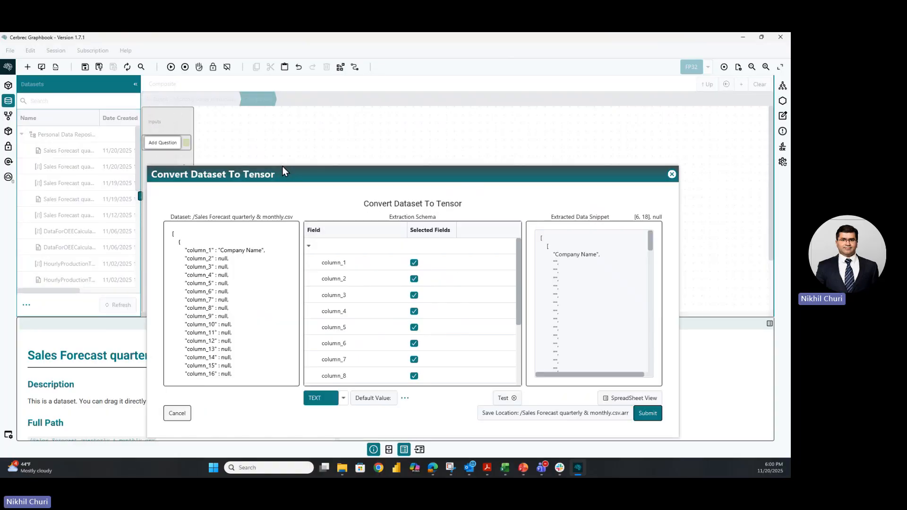
{"action": "left_click_drag", "start_coordinate": [388, 182], "coordinate": [391, 118]}
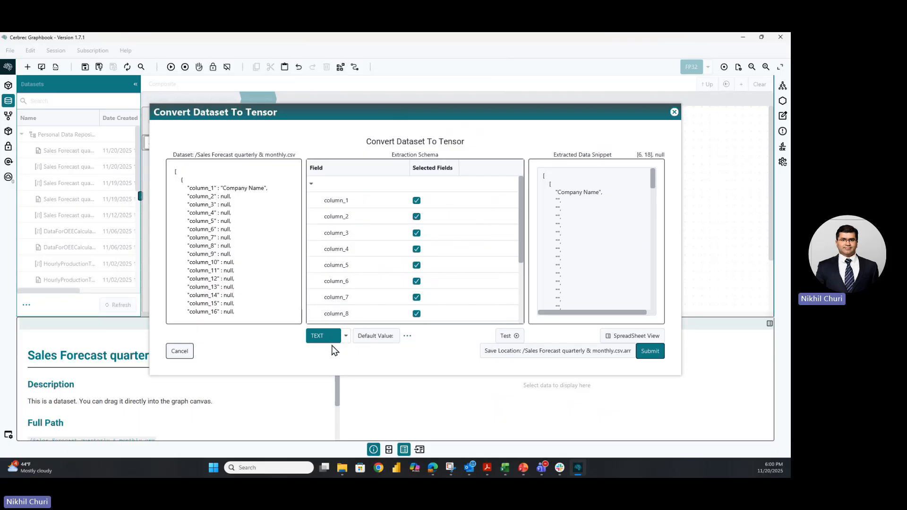
{"action": "left_click", "coordinate": [649, 351]}
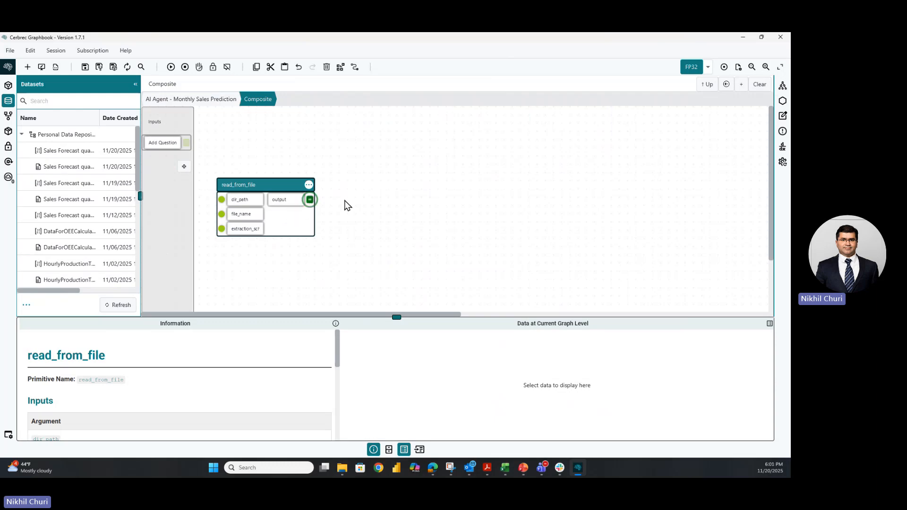
Examine the read_from_file output table from the product and month columns through the total forecast, and save the project
{"action": "left_click", "coordinate": [285, 202]}
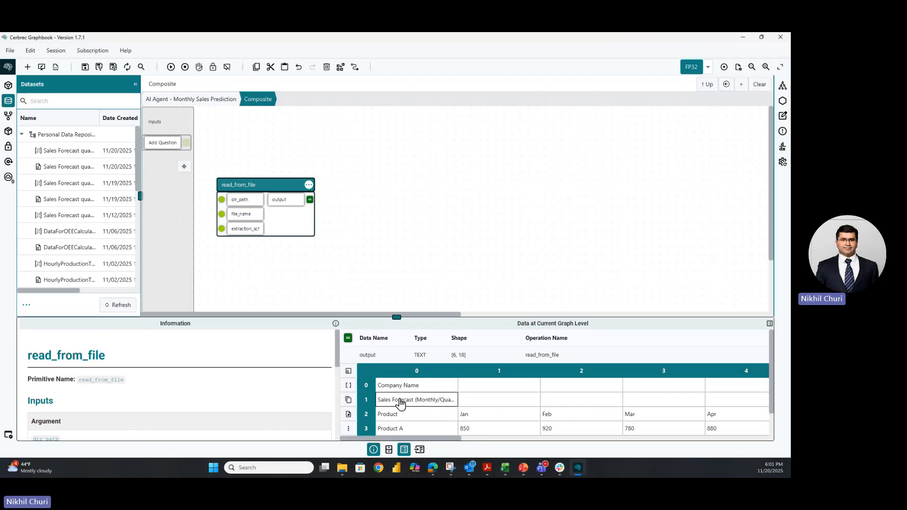
{"action": "scroll", "coordinate": [417, 425], "scroll_direction": "down", "scroll_amount": 2}
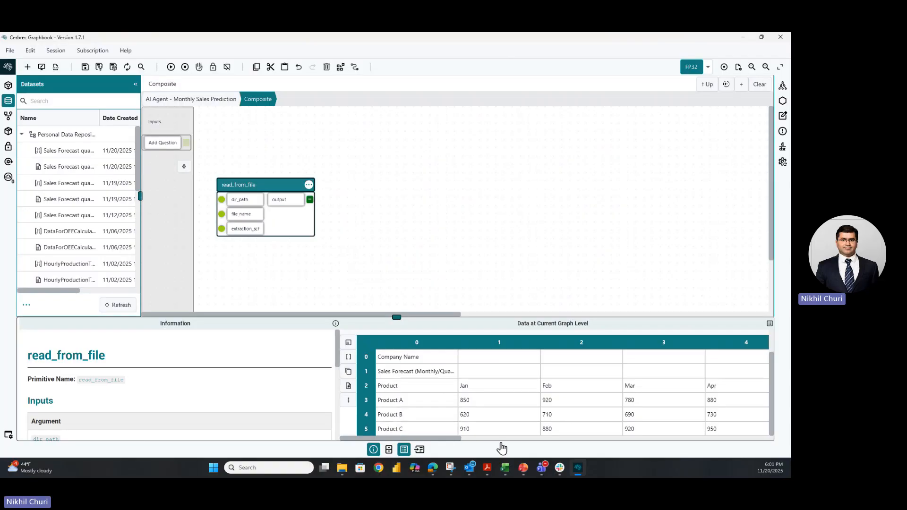
{"action": "left_click_drag", "start_coordinate": [455, 440], "coordinate": [760, 443]}
{"action": "left_click", "coordinate": [504, 401]}
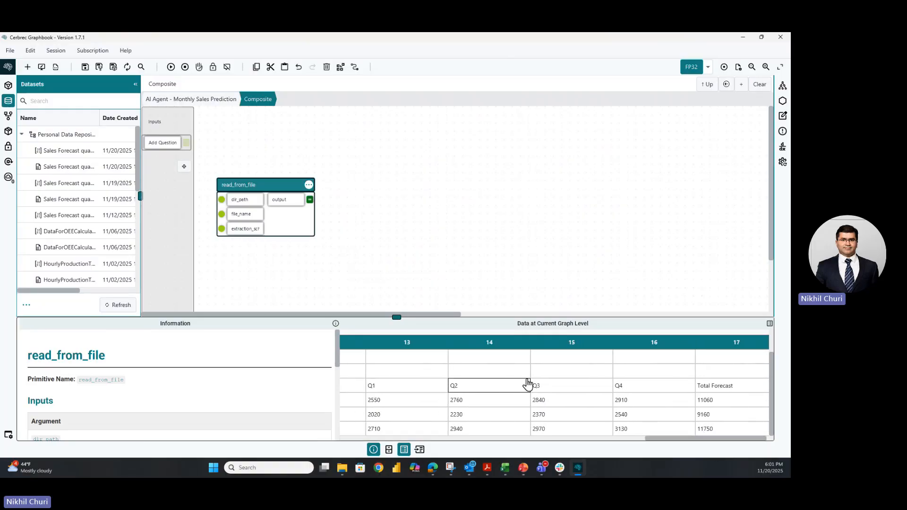
{"action": "left_click_drag", "start_coordinate": [683, 438], "coordinate": [349, 445]}
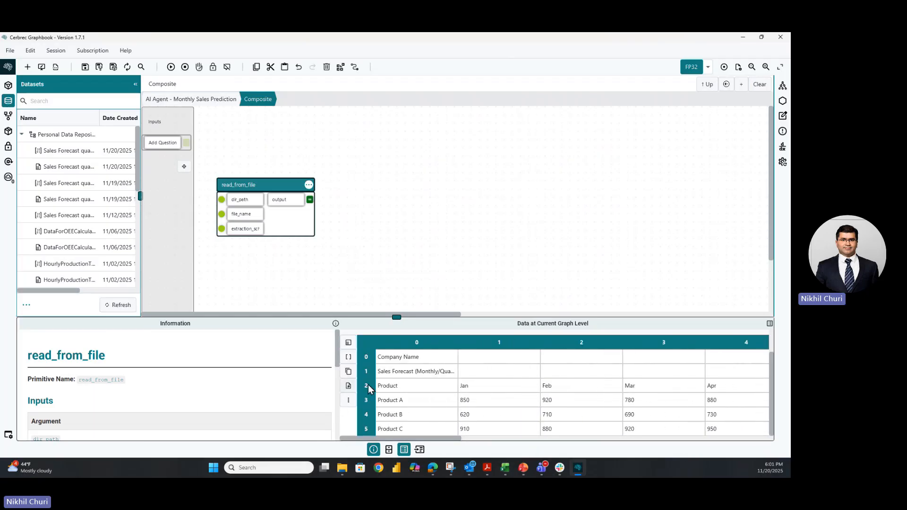
{"action": "left_click", "coordinate": [396, 376]}
{"action": "left_click", "coordinate": [85, 67]}
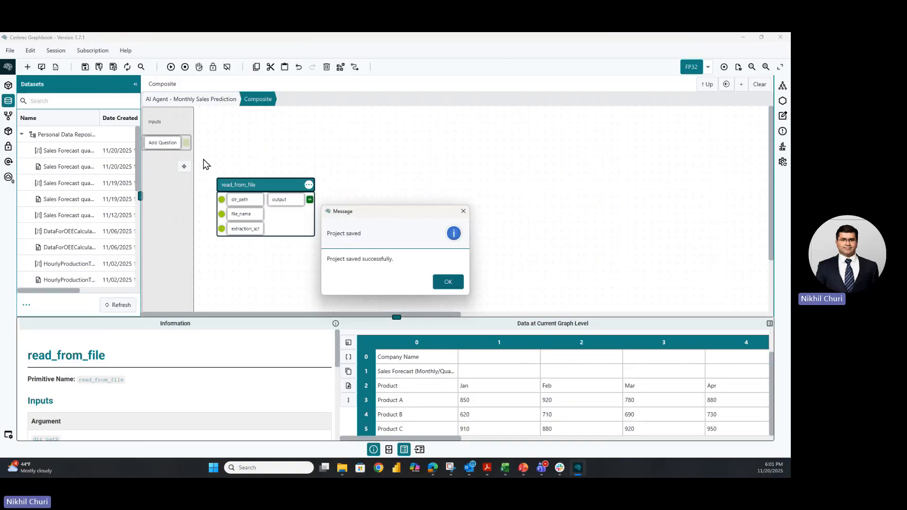
{"action": "left_click", "coordinate": [443, 282]}
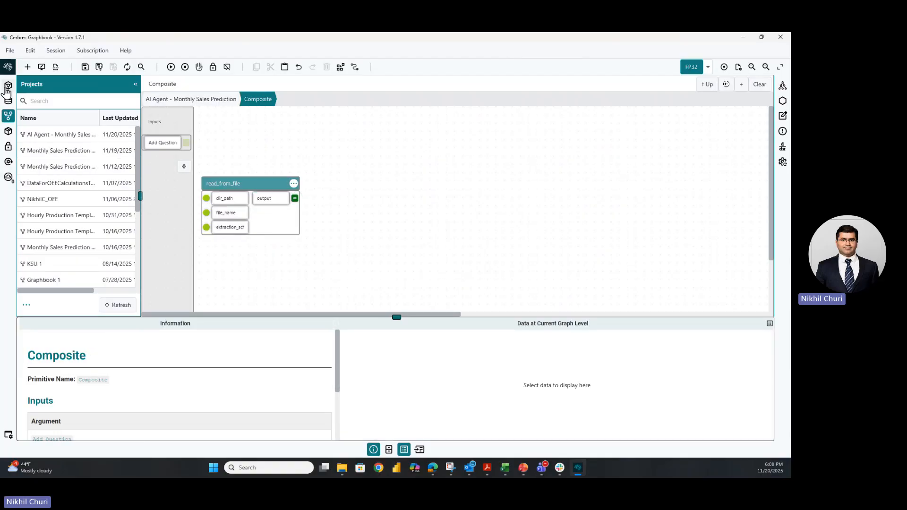
Find the slice operation in the templates and add it to the graph beside the read_from_file block
{"action": "left_click", "coordinate": [9, 86]}
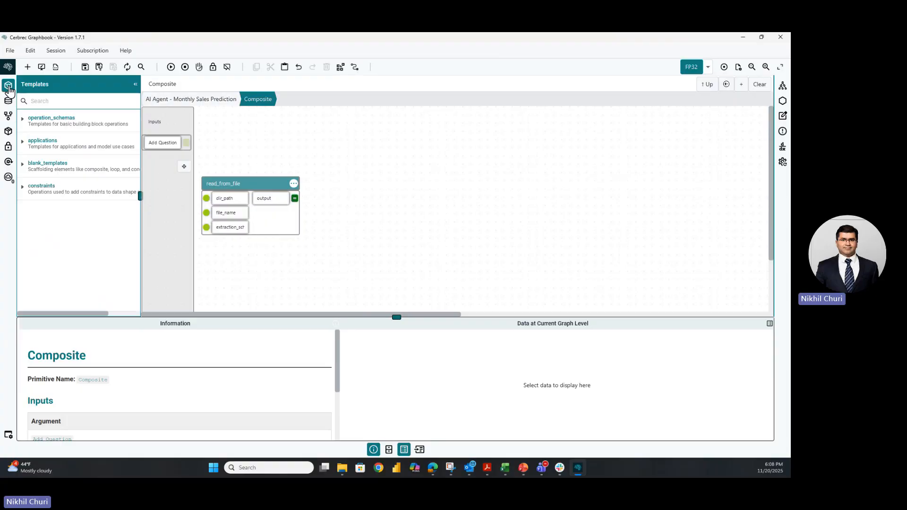
{"action": "left_click", "coordinate": [42, 101]}
{"action": "type", "text": "slice"}
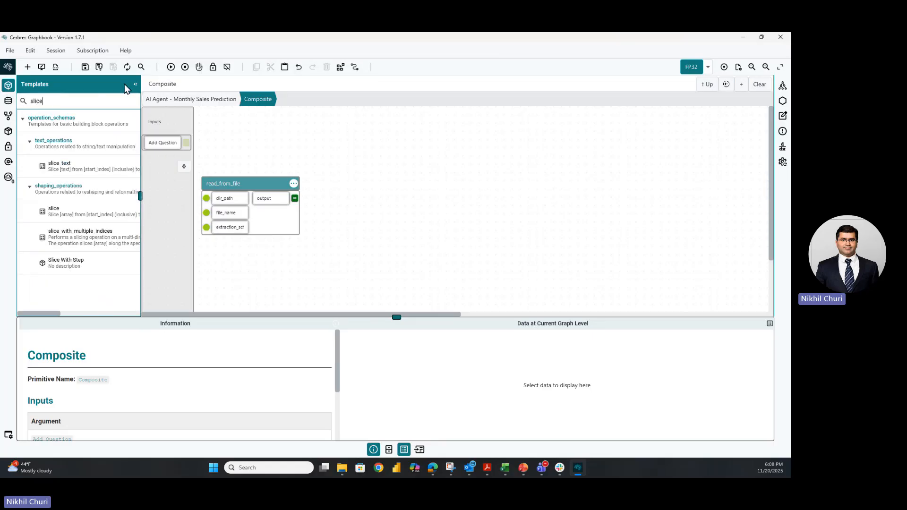
{"action": "left_click_drag", "start_coordinate": [71, 211], "coordinate": [333, 172]}
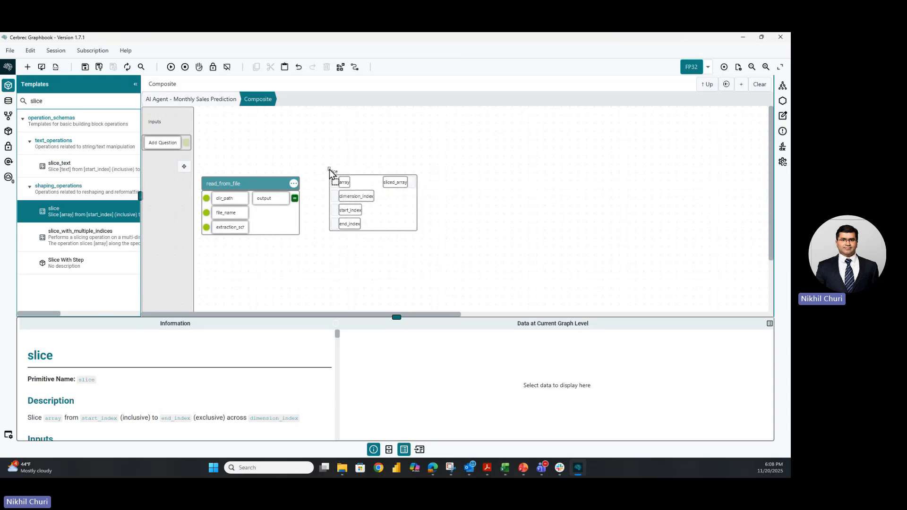
{"action": "left_click", "coordinate": [348, 181]}
Rename the slice operation as "Remove Headers"
{"action": "right_click", "coordinate": [362, 176]}
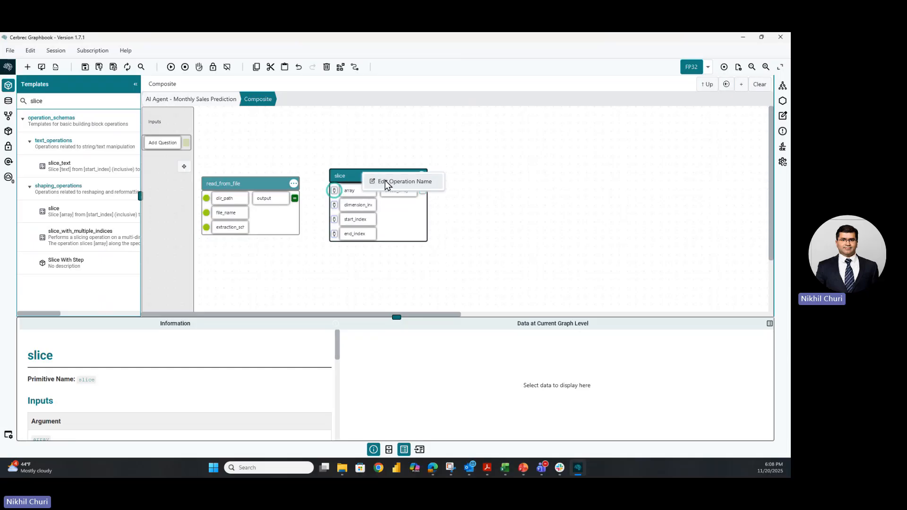
{"action": "left_click", "coordinate": [385, 181]}
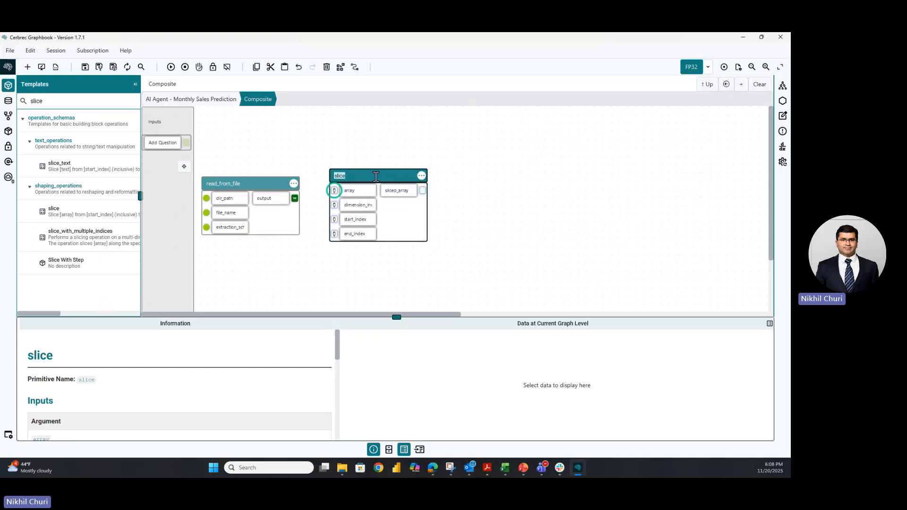
{"action": "type", "text": "Remove Headers"}
{"action": "left_click", "coordinate": [507, 248]}
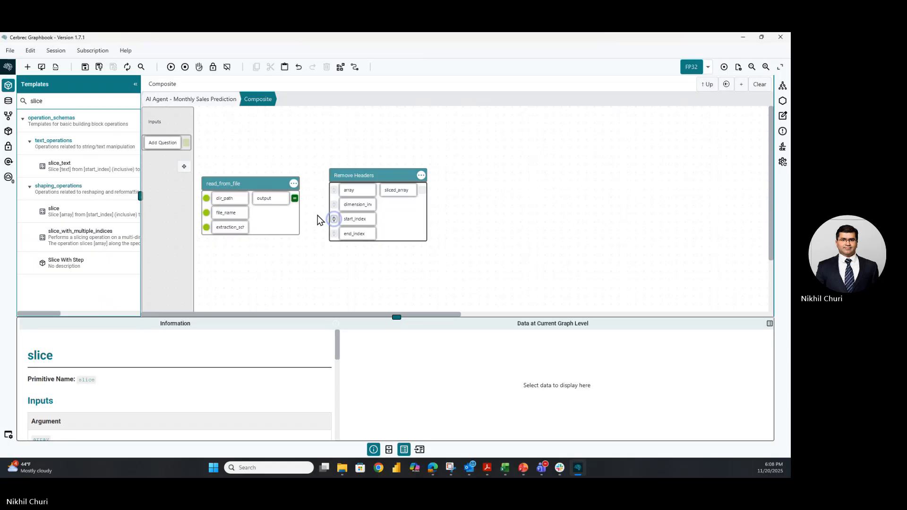
Inspect the header rows in the read_from_file output and shift the Remove Headers block slightly away from read_from_file
{"action": "left_click", "coordinate": [276, 199]}
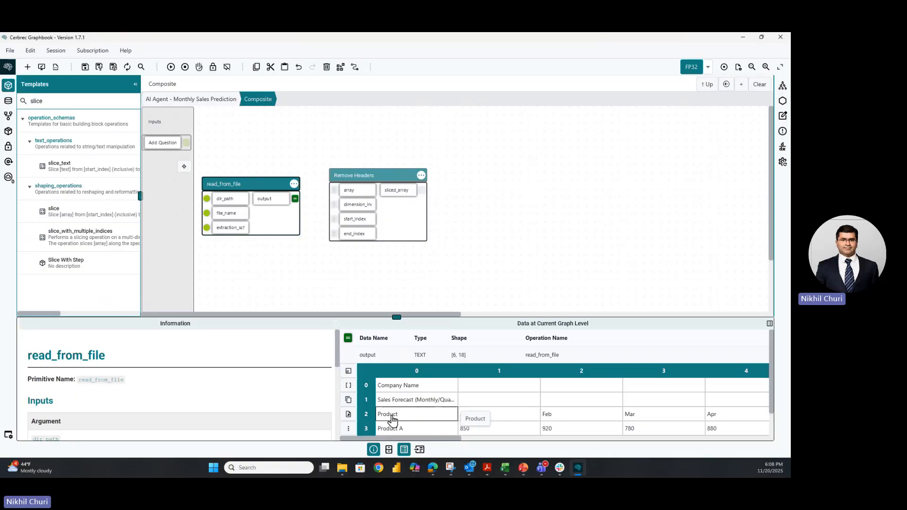
{"action": "left_click_drag", "start_coordinate": [452, 441], "coordinate": [345, 437]}
{"action": "scroll", "coordinate": [398, 425], "scroll_direction": "down", "scroll_amount": 1}
{"action": "left_click_drag", "start_coordinate": [359, 177], "coordinate": [365, 172]}
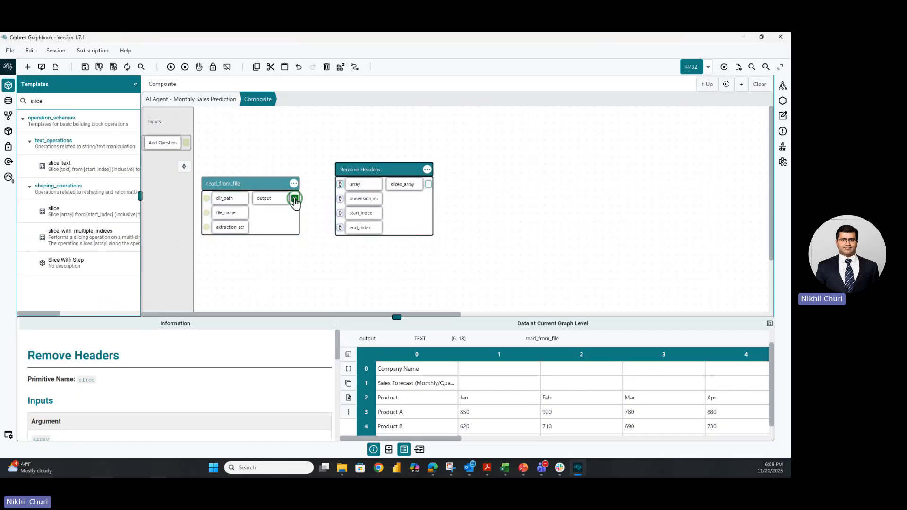
Connect the read_from_file output to the Remove Headers array input and set its dimension_index to the scalar integer 0
{"action": "left_click", "coordinate": [295, 197]}
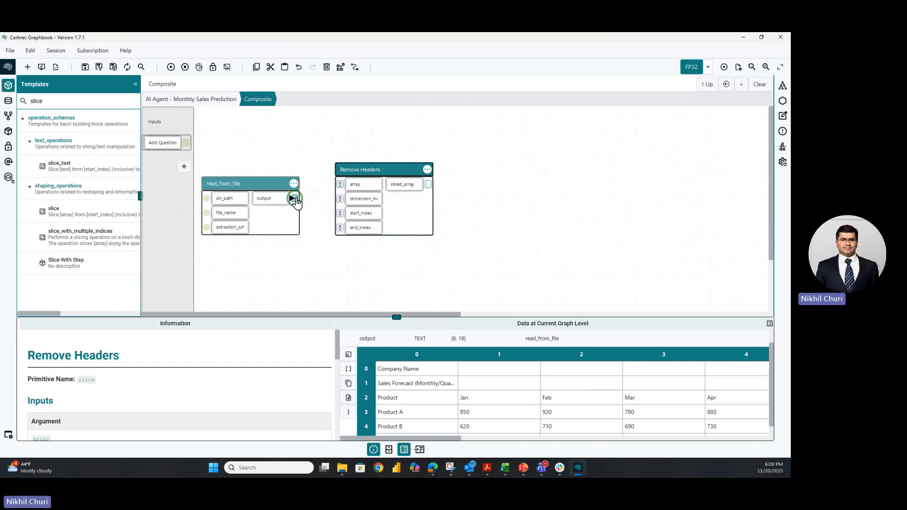
{"action": "left_click", "coordinate": [340, 184]}
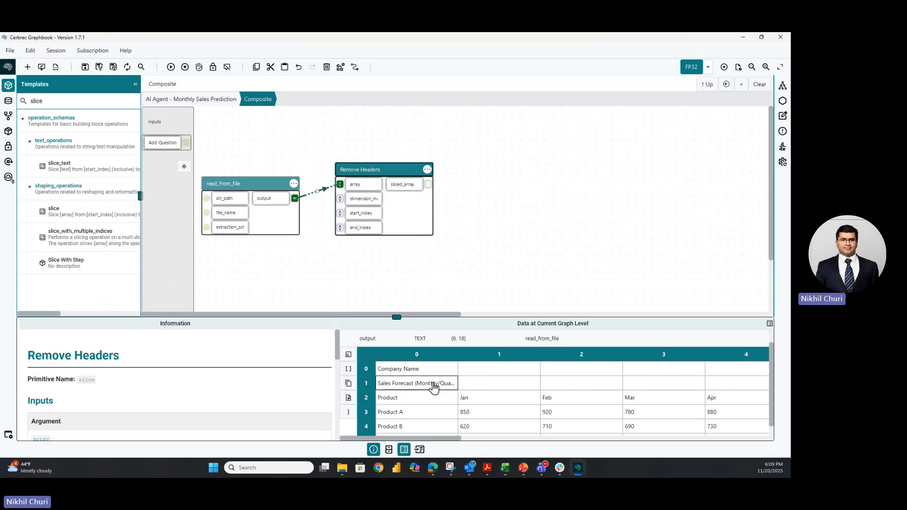
{"action": "double_click", "coordinate": [340, 202]}
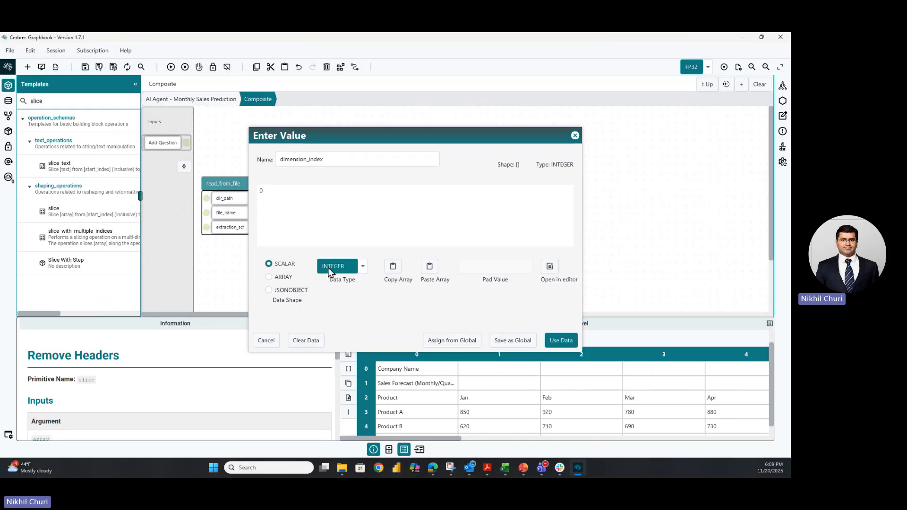
{"action": "left_click", "coordinate": [561, 340]}
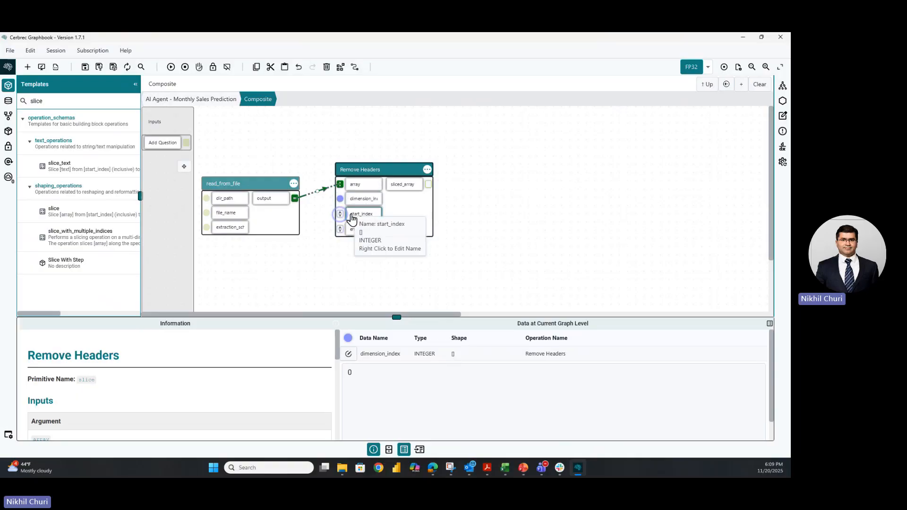
Check the row indices in the Remove Headers input array and set its start_index to the scalar integer 2
{"action": "left_click", "coordinate": [357, 185]}
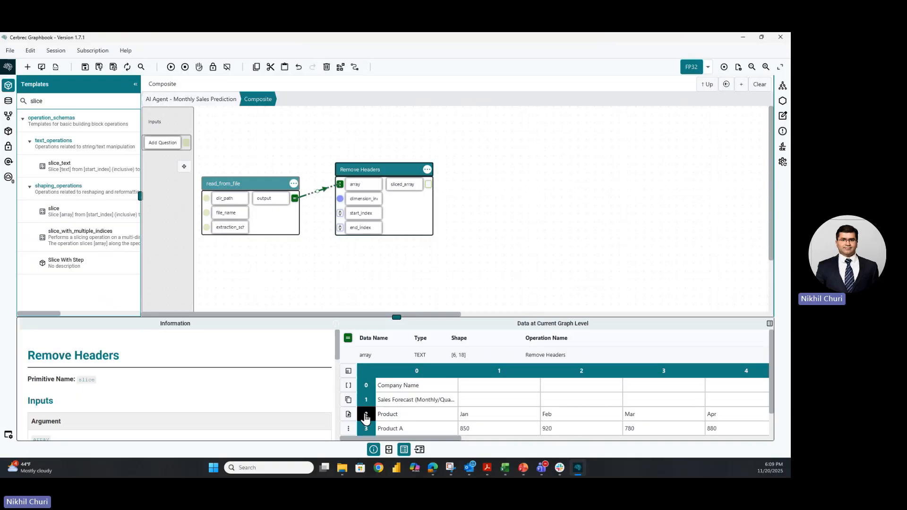
{"action": "double_click", "coordinate": [340, 215]}
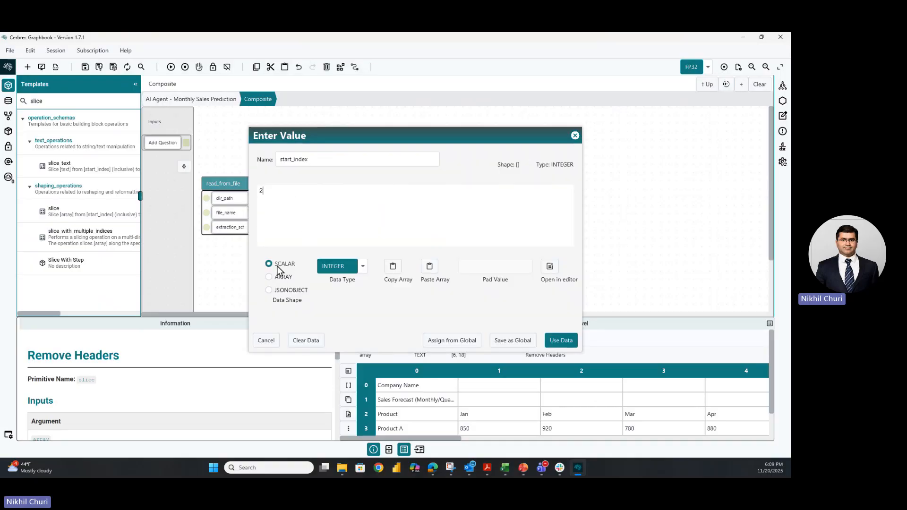
{"action": "left_click", "coordinate": [555, 345]}
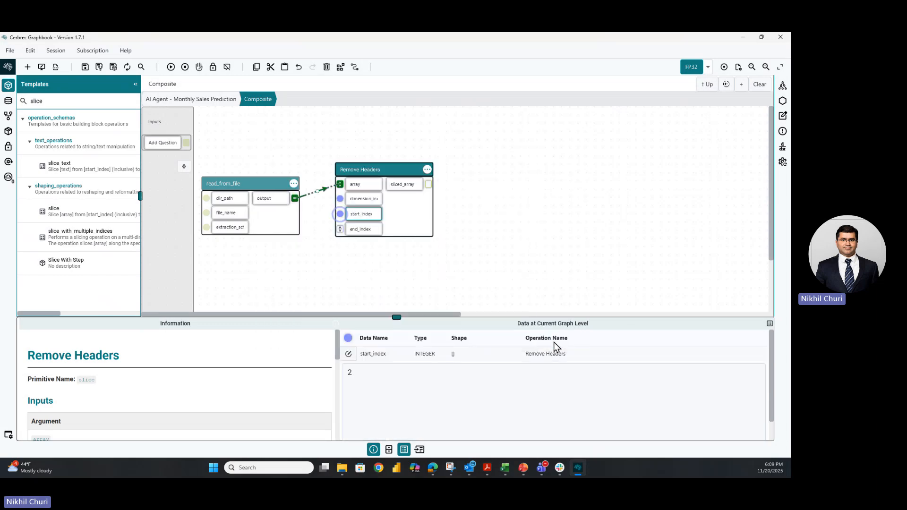
Review the extent of the Remove Headers input array and set its end_index to the scalar integer 14
{"action": "left_click", "coordinate": [362, 185]}
{"action": "scroll", "coordinate": [410, 364], "scroll_direction": "down", "scroll_amount": 1}
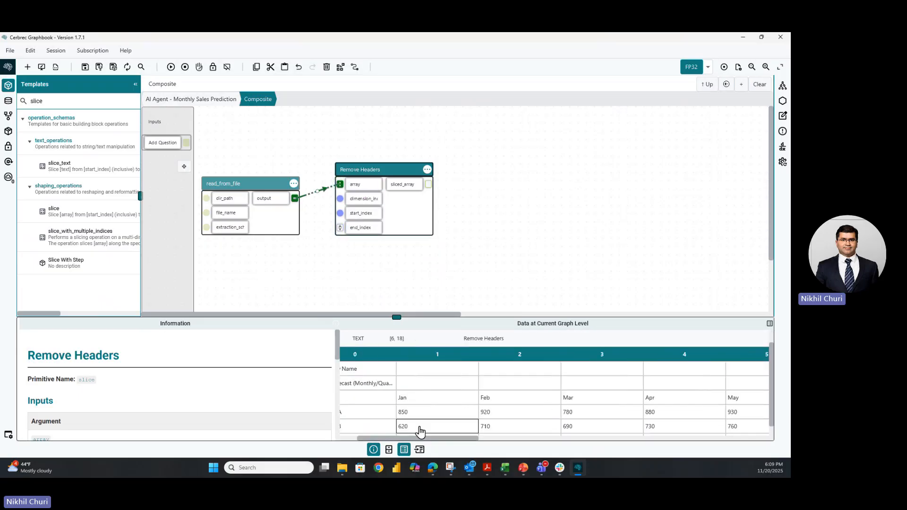
{"action": "scroll", "coordinate": [419, 426], "scroll_direction": "up", "scroll_amount": 1}
{"action": "scroll", "coordinate": [390, 418], "scroll_direction": "right", "scroll_amount": 2}
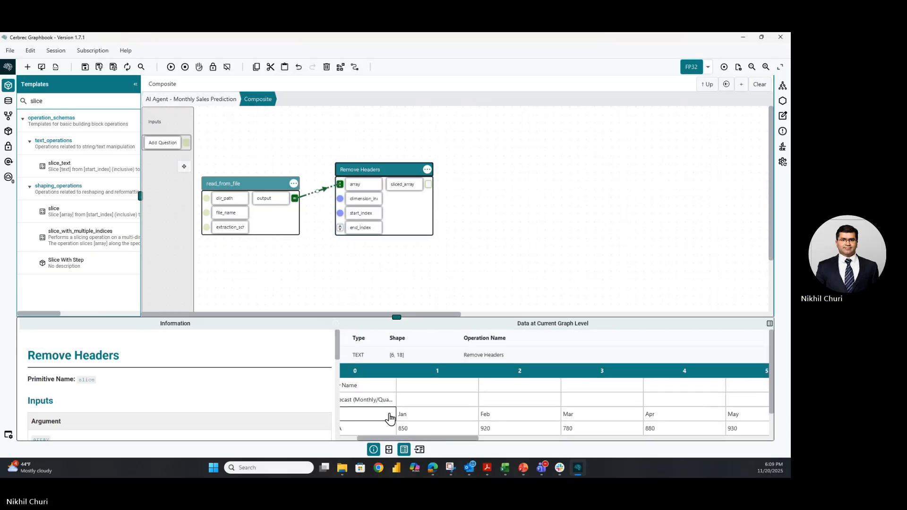
{"action": "scroll", "coordinate": [390, 418], "scroll_direction": "down", "scroll_amount": 1}
{"action": "scroll", "coordinate": [385, 420], "scroll_direction": "left", "scroll_amount": 2}
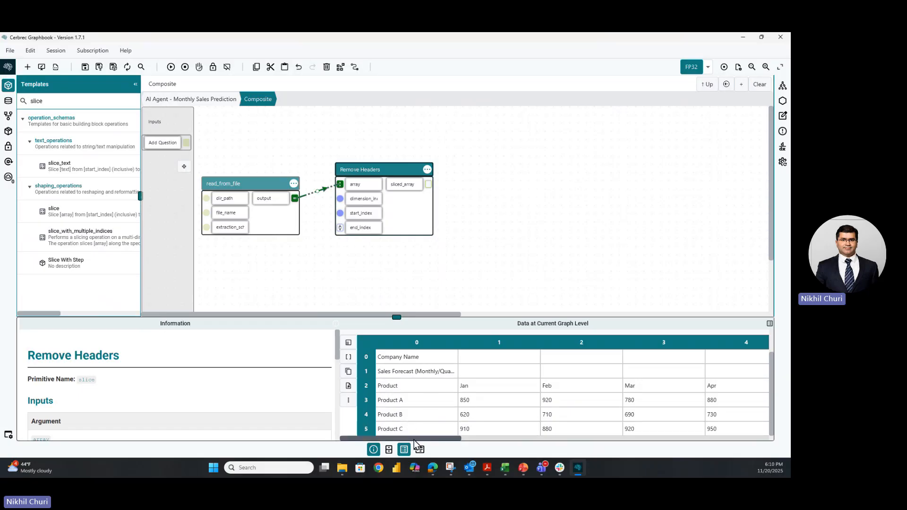
{"action": "left_click", "coordinate": [340, 229]}
{"action": "type", "text": "14"}
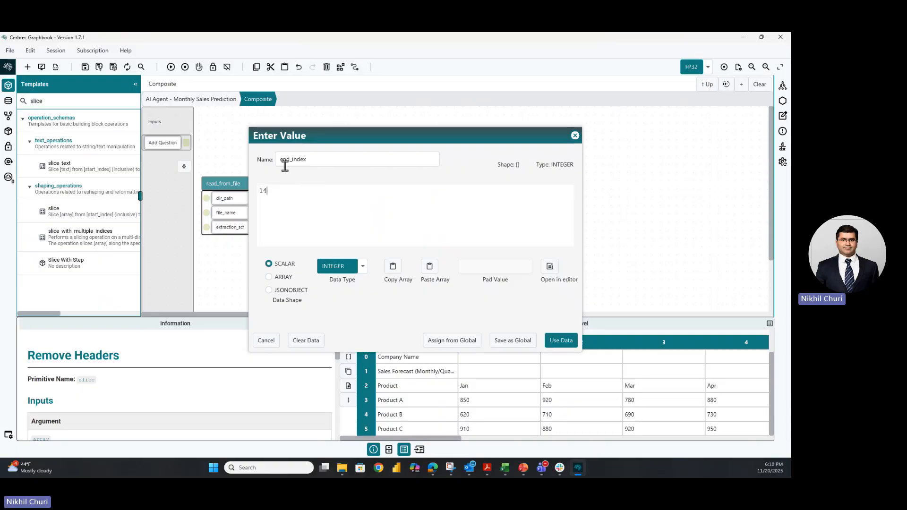
{"action": "left_click", "coordinate": [560, 340]}
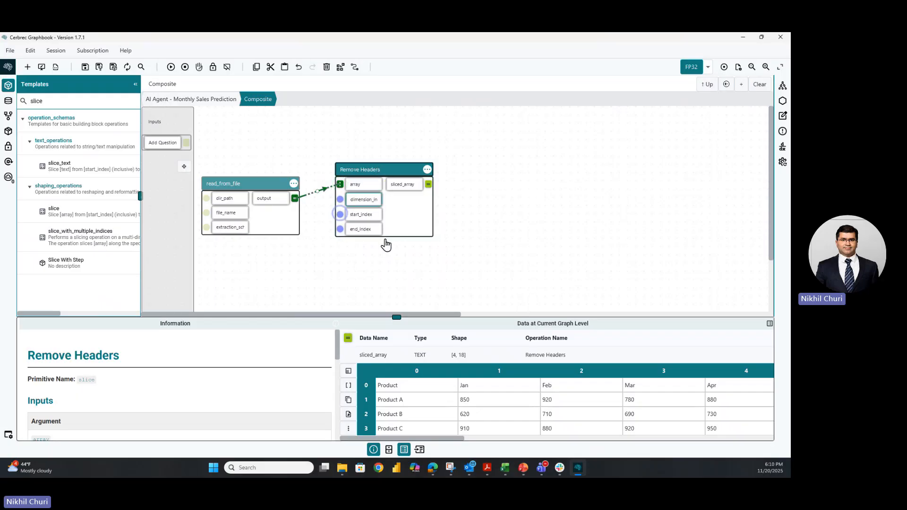
Compare the read_from_file output with the Remove Headers sliced_array, and save the project
{"action": "left_click", "coordinate": [227, 199]}
{"action": "left_click", "coordinate": [465, 414]}
{"action": "scroll", "coordinate": [619, 391], "scroll_direction": "down", "scroll_amount": 1}
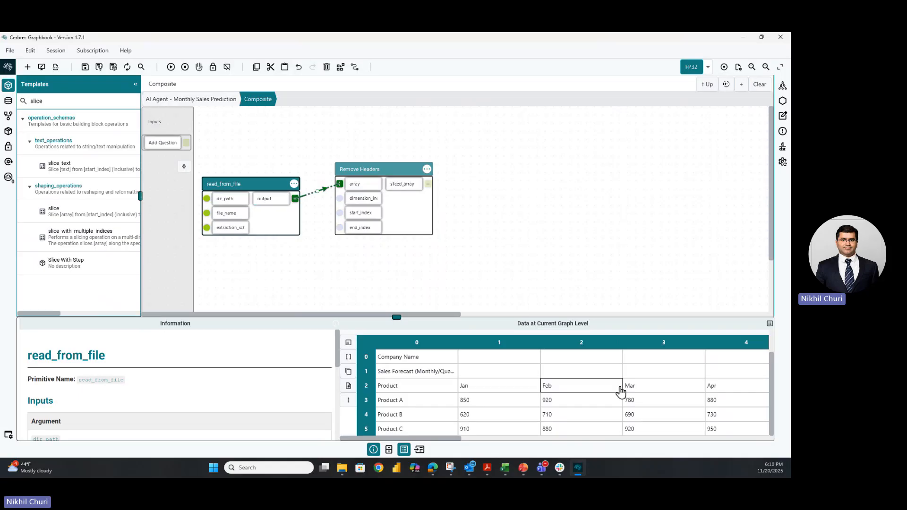
{"action": "scroll", "coordinate": [620, 392], "scroll_direction": "up", "scroll_amount": 2}
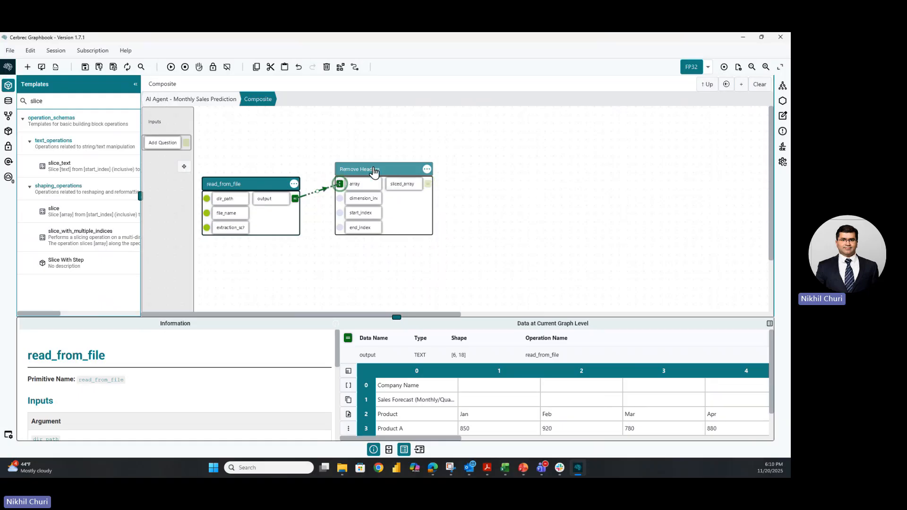
{"action": "left_click", "coordinate": [402, 184]}
{"action": "left_click", "coordinate": [295, 199]}
{"action": "left_click", "coordinate": [402, 189]}
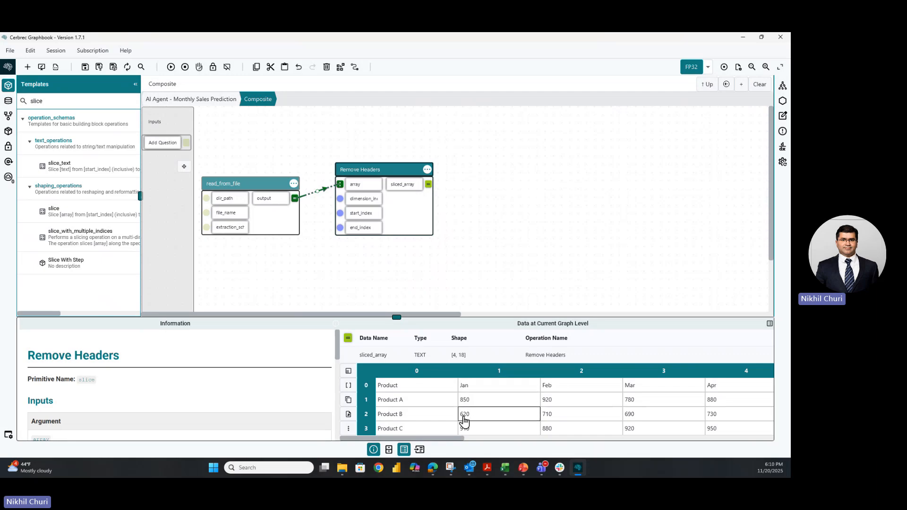
{"action": "left_click_drag", "start_coordinate": [445, 440], "coordinate": [417, 440]}
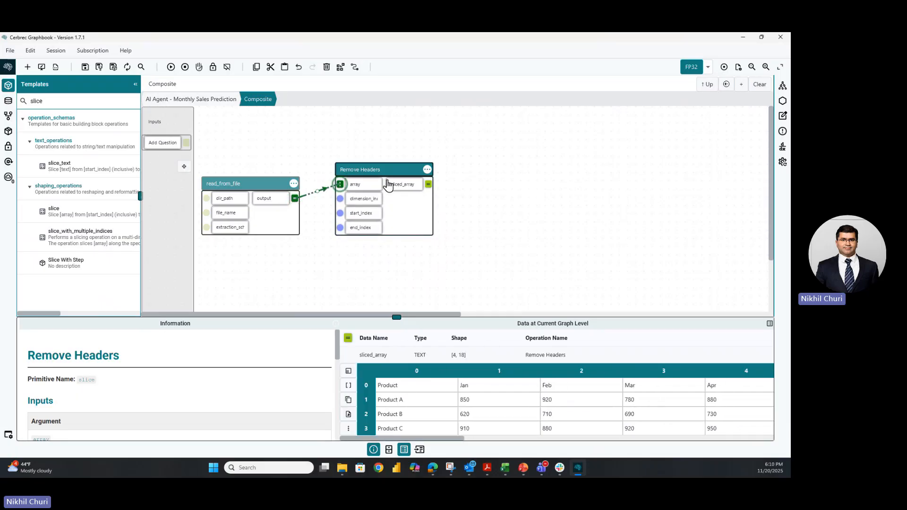
{"action": "left_click", "coordinate": [85, 67]}
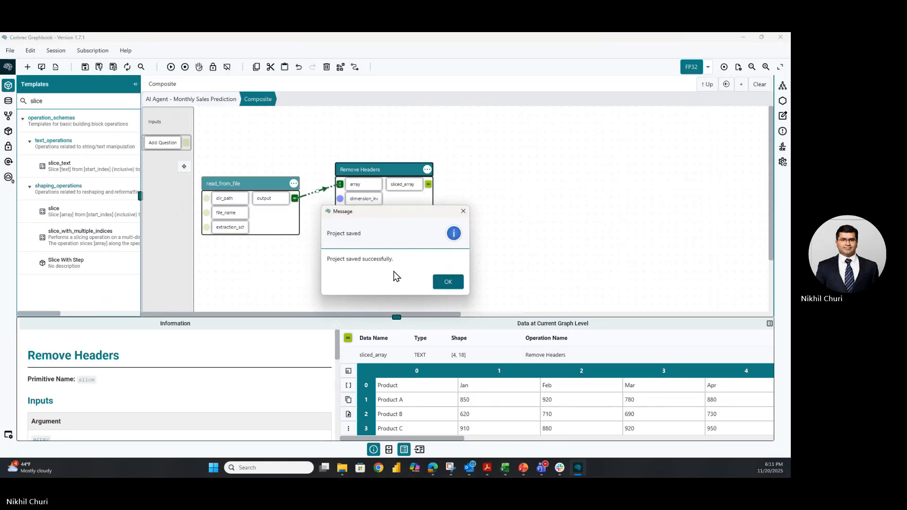
{"action": "left_click", "coordinate": [447, 282]}
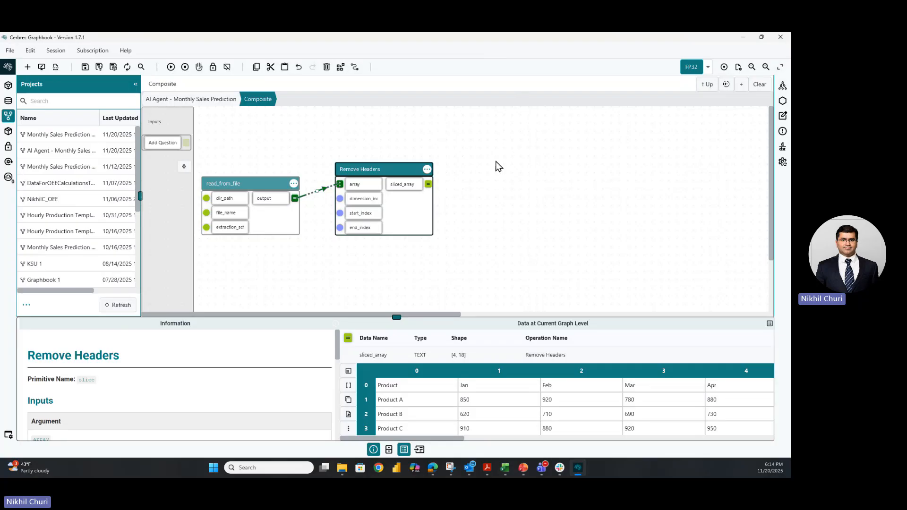
Add another slice operation from the shaping_operations templates to the graph beside the Remove Headers block
{"action": "left_click", "coordinate": [6, 87]}
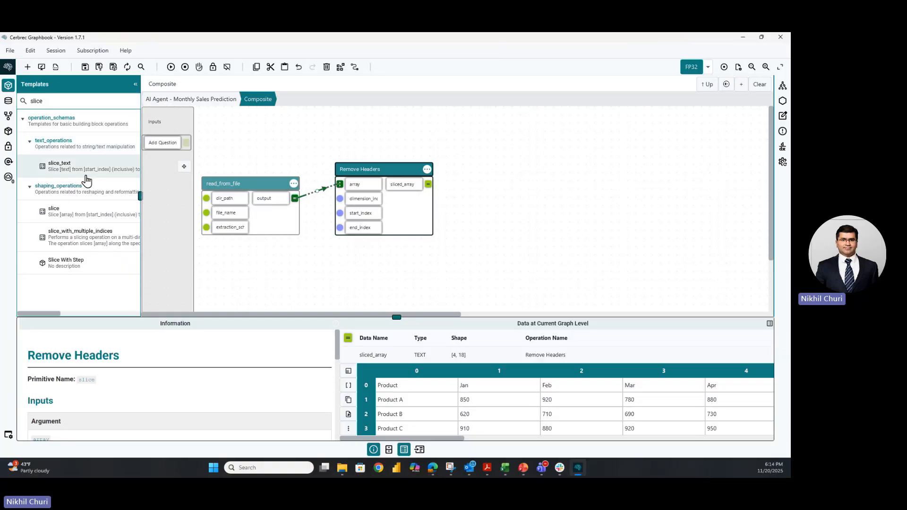
{"action": "left_click", "coordinate": [65, 218]}
{"action": "left_click_drag", "start_coordinate": [65, 219], "coordinate": [454, 162]}
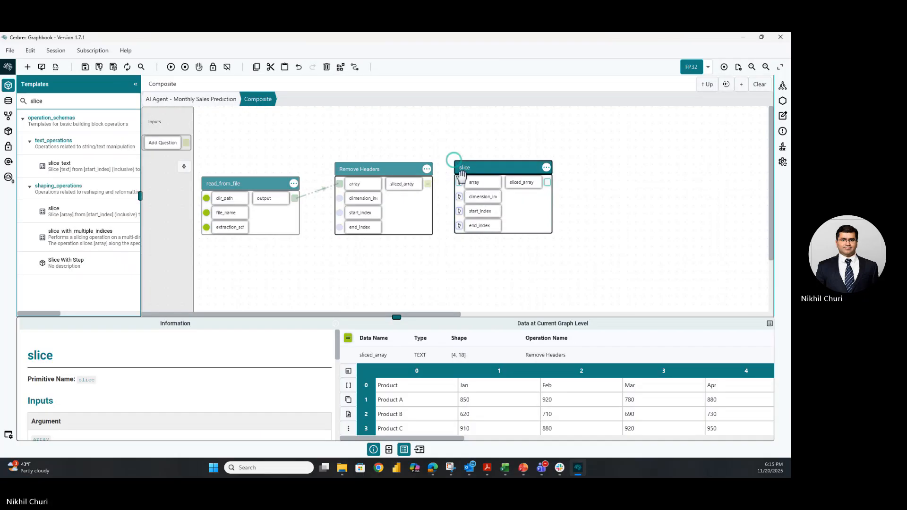
Rename the new slice operation as "Column Selection"
{"action": "right_click", "coordinate": [488, 167]}
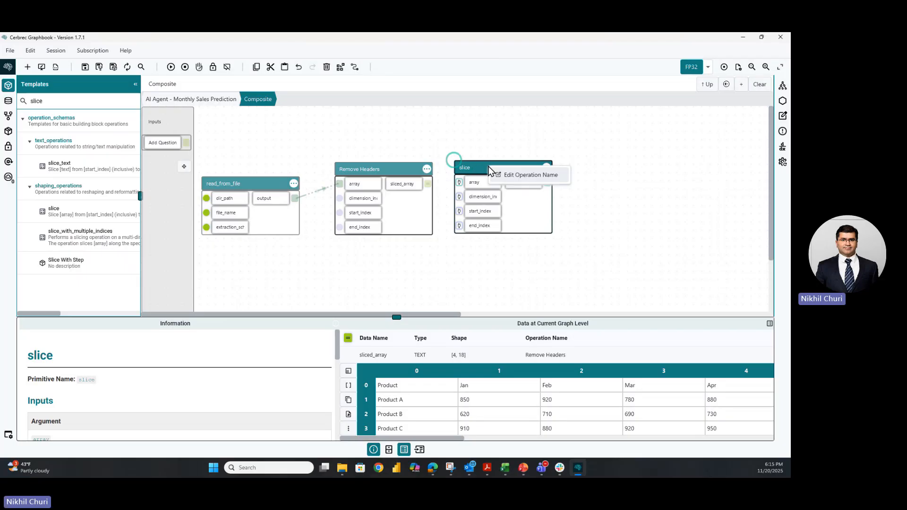
{"action": "left_click", "coordinate": [516, 174]}
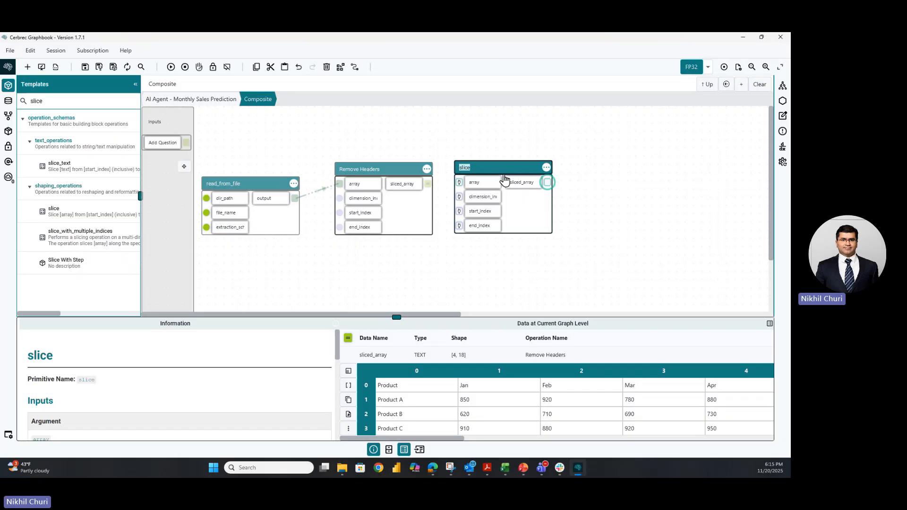
{"action": "type", "text": "Column Selection"}
{"action": "left_click", "coordinate": [590, 179]}
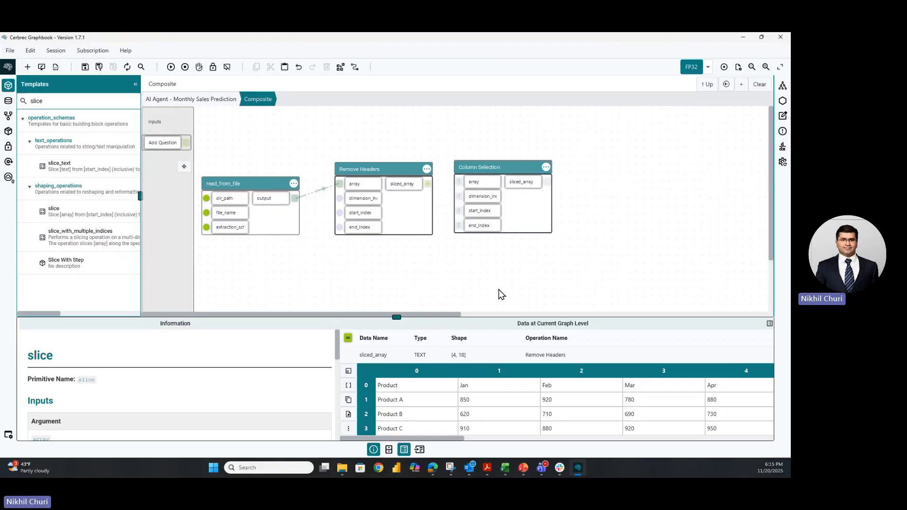
Connect the Remove Headers sliced_array to the Column Selection array input and set its dimension_index to the scalar integer 1
{"action": "left_click", "coordinate": [428, 184]}
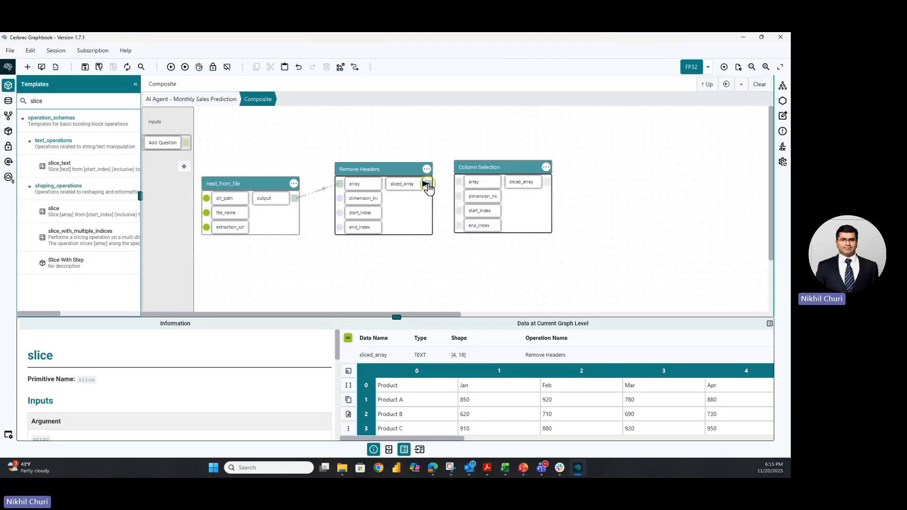
{"action": "left_click", "coordinate": [458, 183]}
{"action": "left_click_drag", "start_coordinate": [457, 445], "coordinate": [642, 449]}
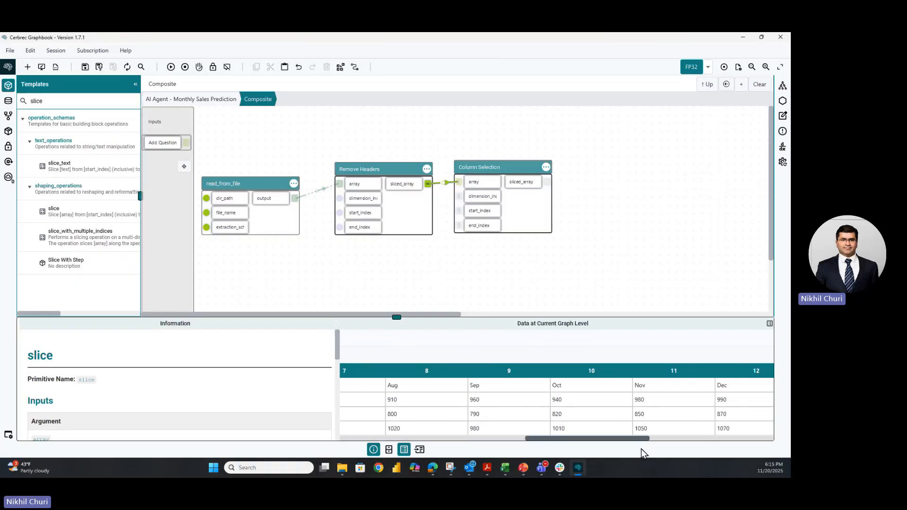
{"action": "left_click", "coordinate": [459, 197]}
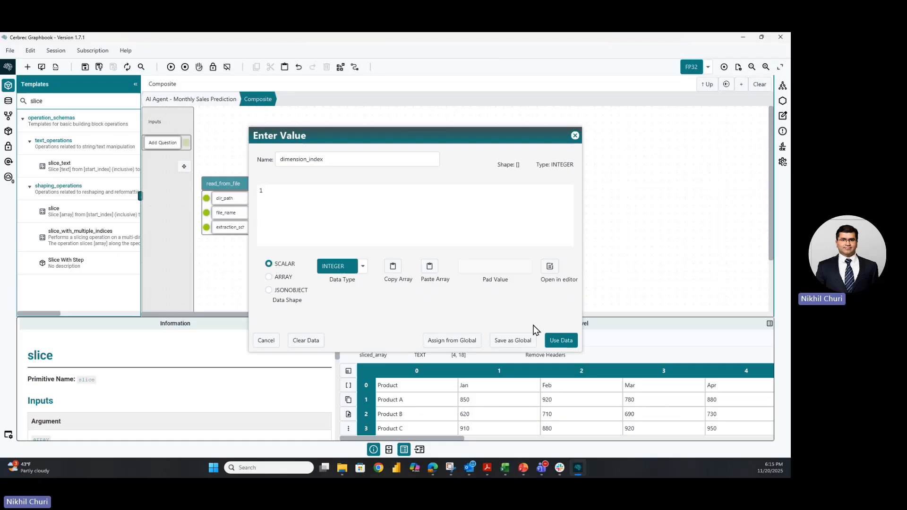
{"action": "left_click", "coordinate": [554, 341]}
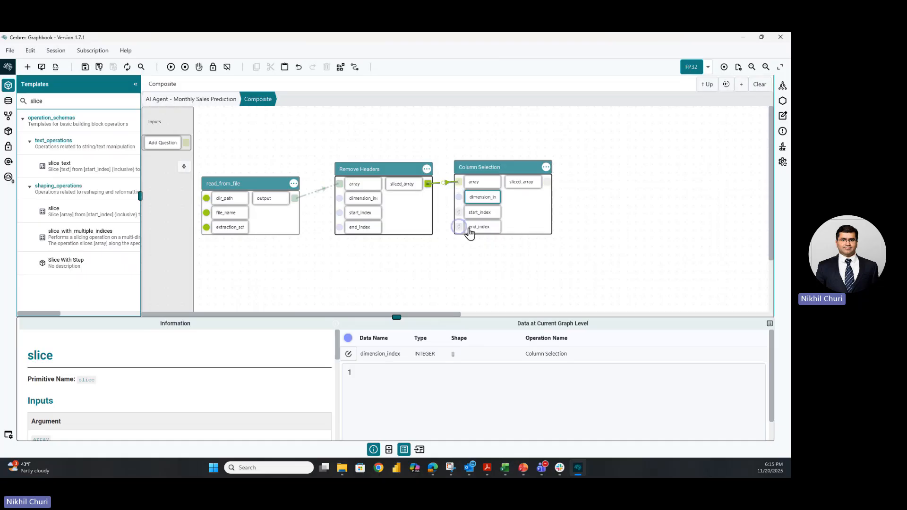
Check the first column of the Remove Headers sliced_array and set the Column Selection start_index to the scalar integer 0
{"action": "left_click", "coordinate": [398, 188]}
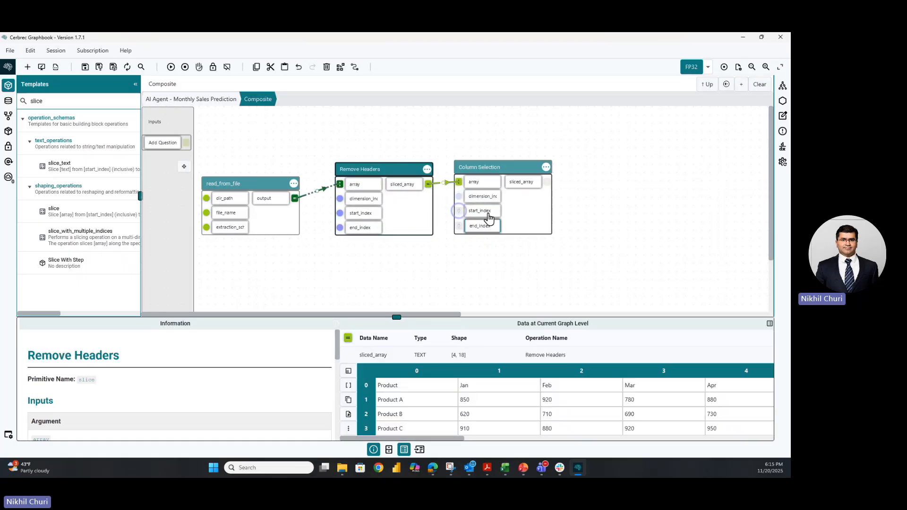
{"action": "left_click", "coordinate": [415, 405]}
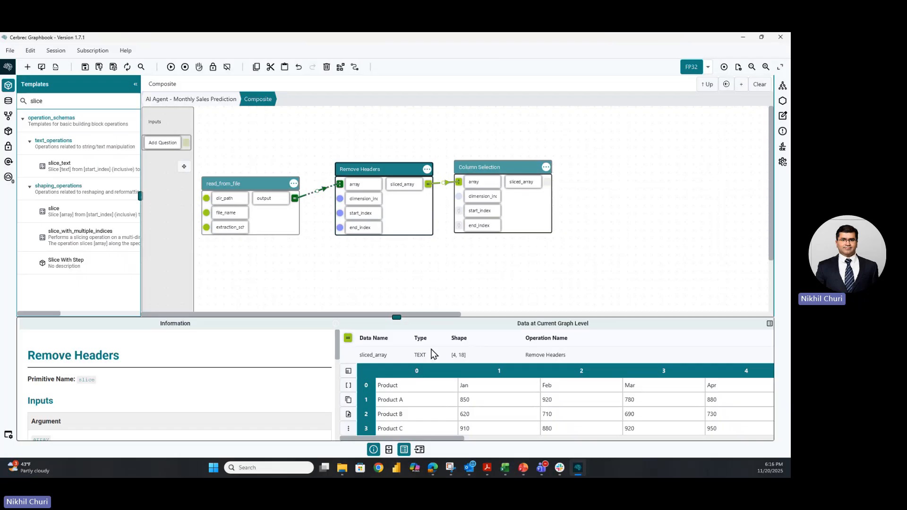
{"action": "left_click", "coordinate": [459, 211]}
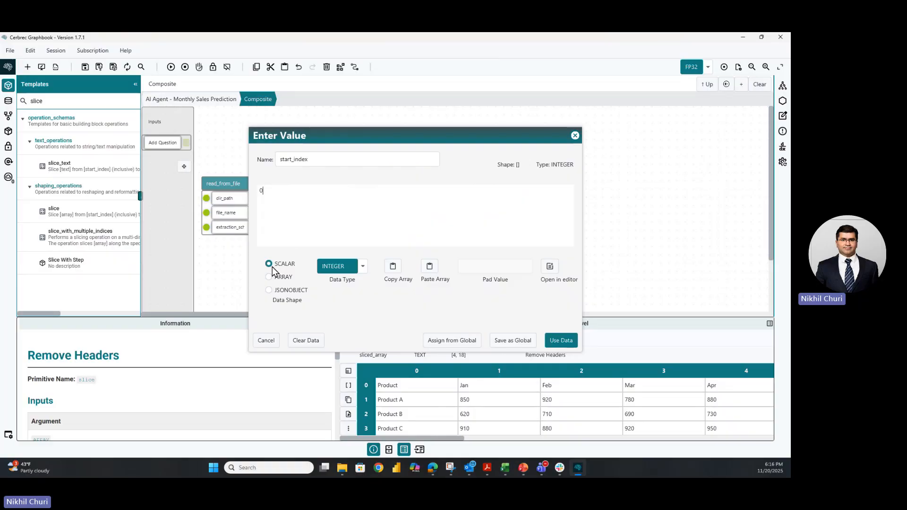
{"action": "left_click", "coordinate": [559, 340]}
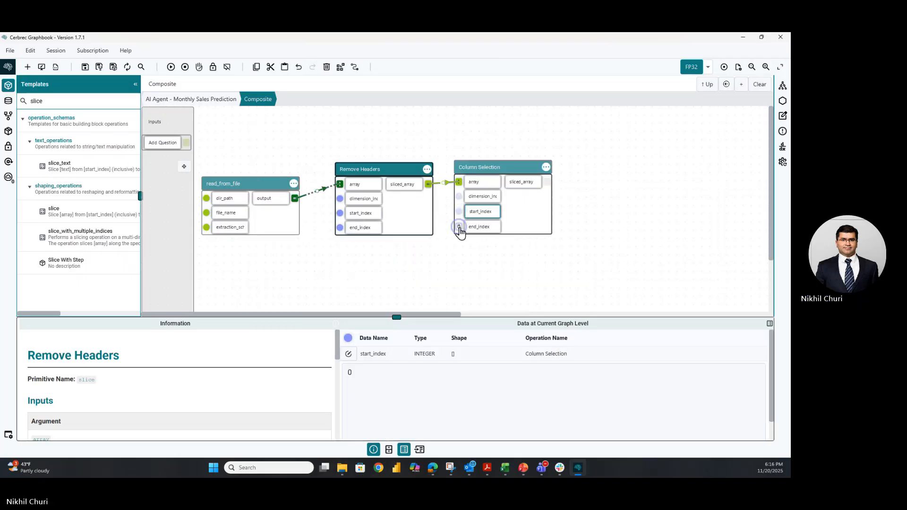
Check the columns of the Column Selection input array and set its end_index to the scalar integer 13
{"action": "left_click", "coordinate": [472, 182]}
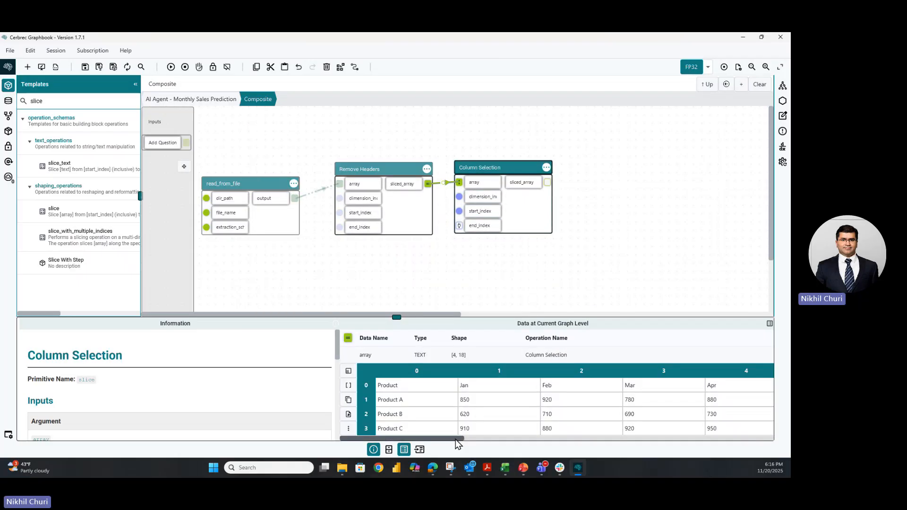
{"action": "left_click_drag", "start_coordinate": [454, 439], "coordinate": [462, 440]}
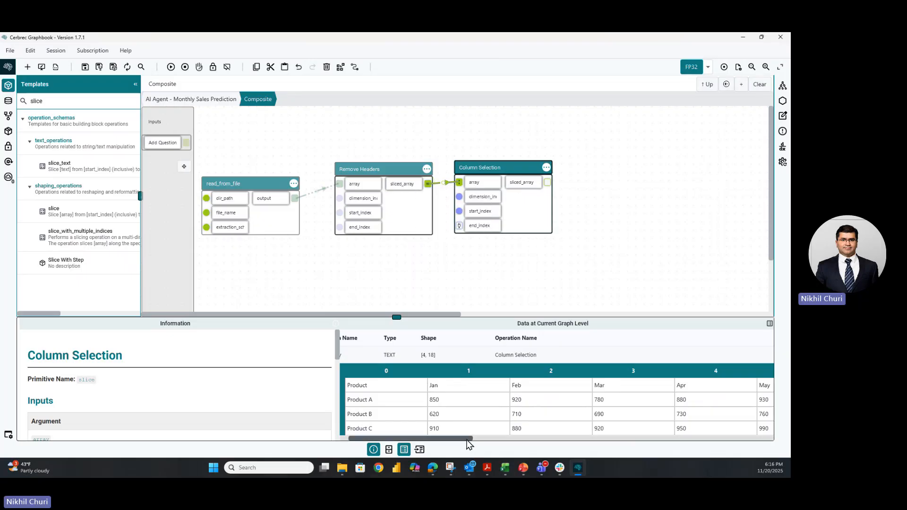
{"action": "left_click_drag", "start_coordinate": [469, 440], "coordinate": [703, 446]}
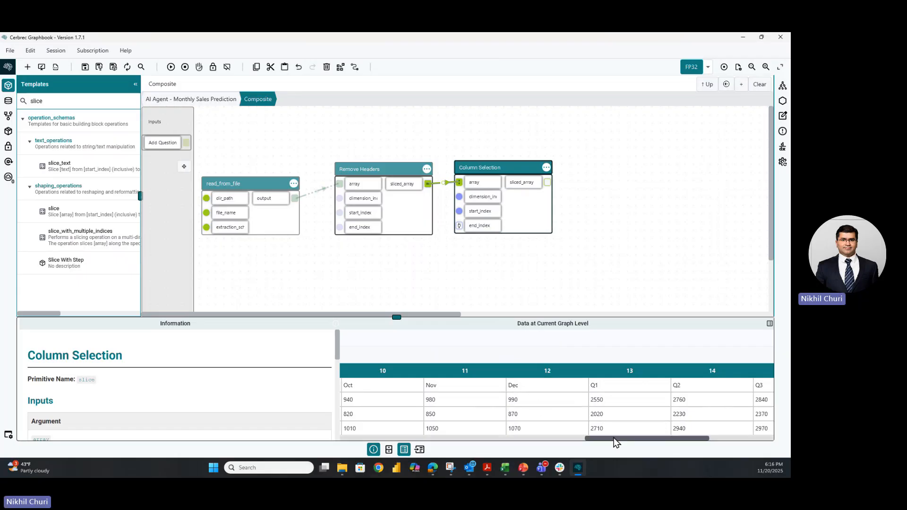
{"action": "left_click_drag", "start_coordinate": [611, 442], "coordinate": [367, 440]}
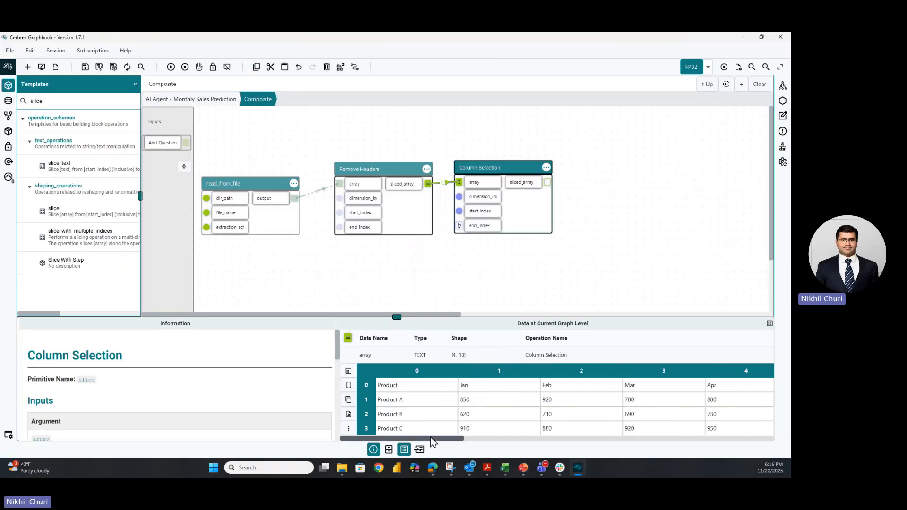
{"action": "left_click_drag", "start_coordinate": [430, 439], "coordinate": [734, 421]}
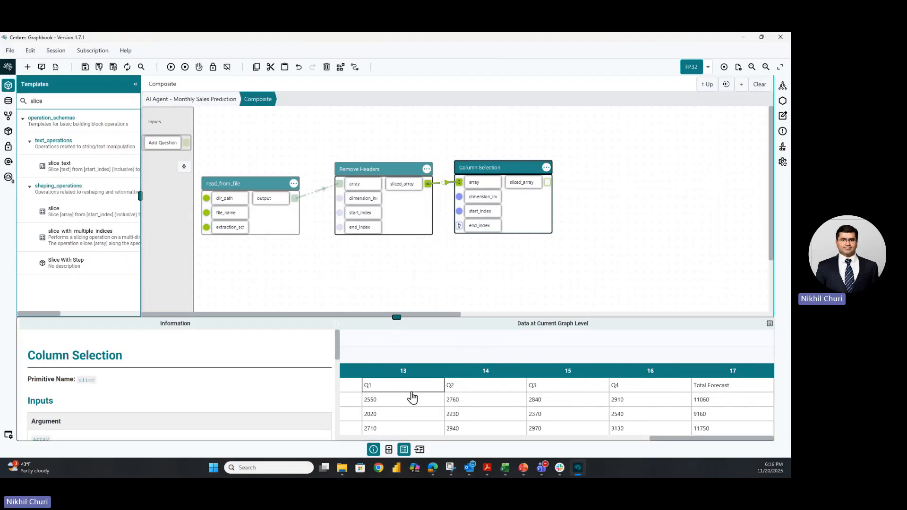
{"action": "left_click_drag", "start_coordinate": [713, 443], "coordinate": [667, 444]}
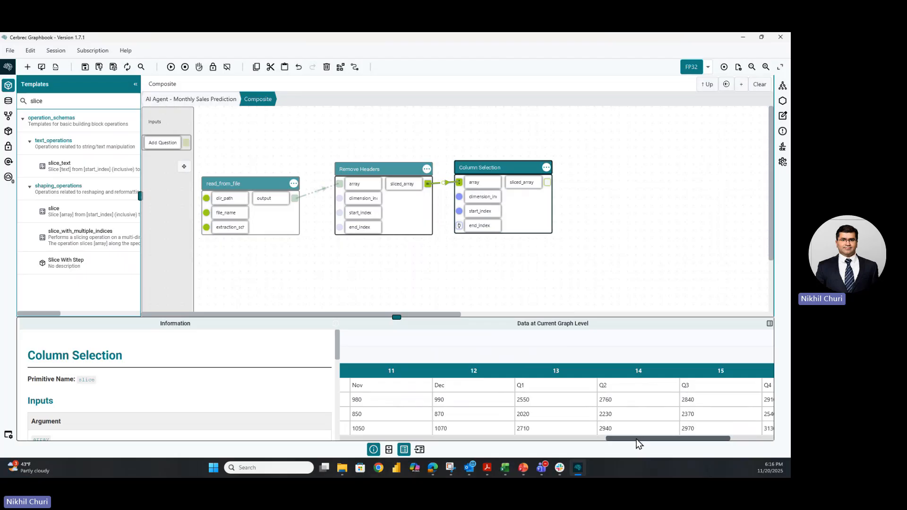
{"action": "left_click_drag", "start_coordinate": [639, 444], "coordinate": [360, 473]}
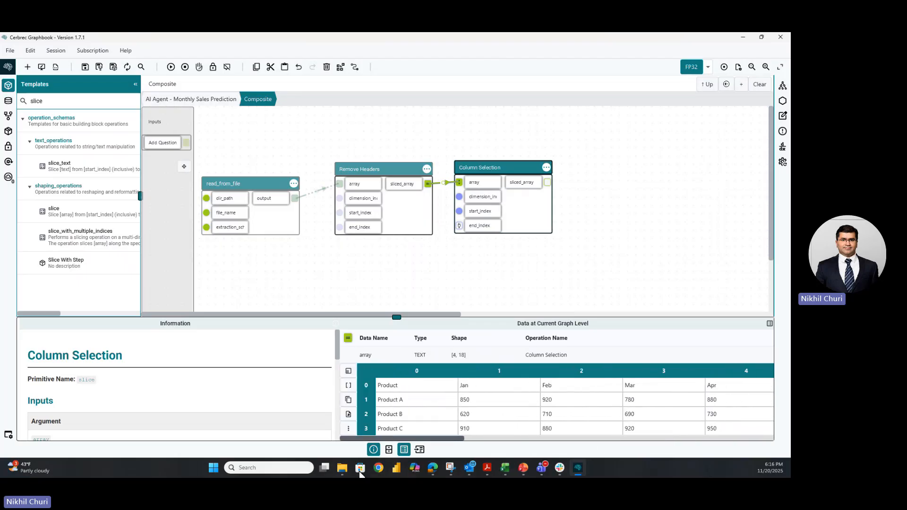
{"action": "left_click", "coordinate": [458, 228]}
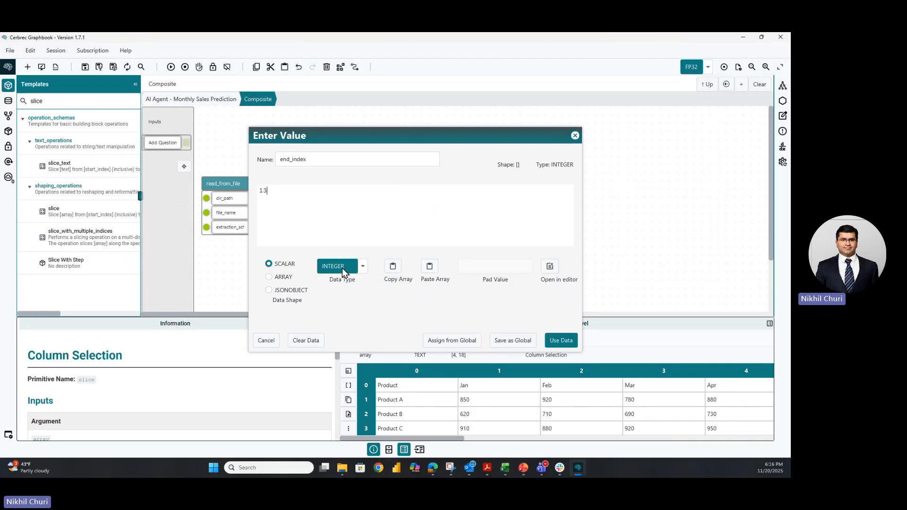
{"action": "left_click", "coordinate": [561, 340]}
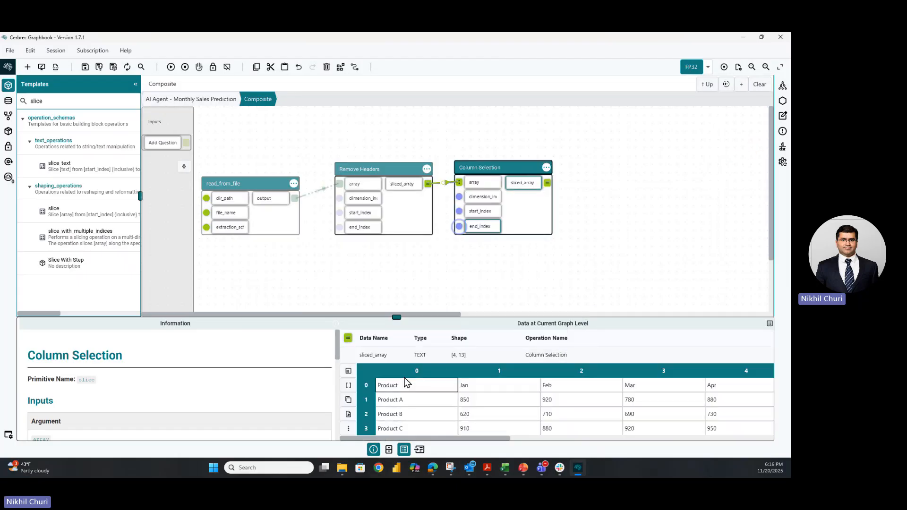
Compare the Column Selection input array and end_index with its sliced_array to check which columns are kept
{"action": "left_click", "coordinate": [484, 184]}
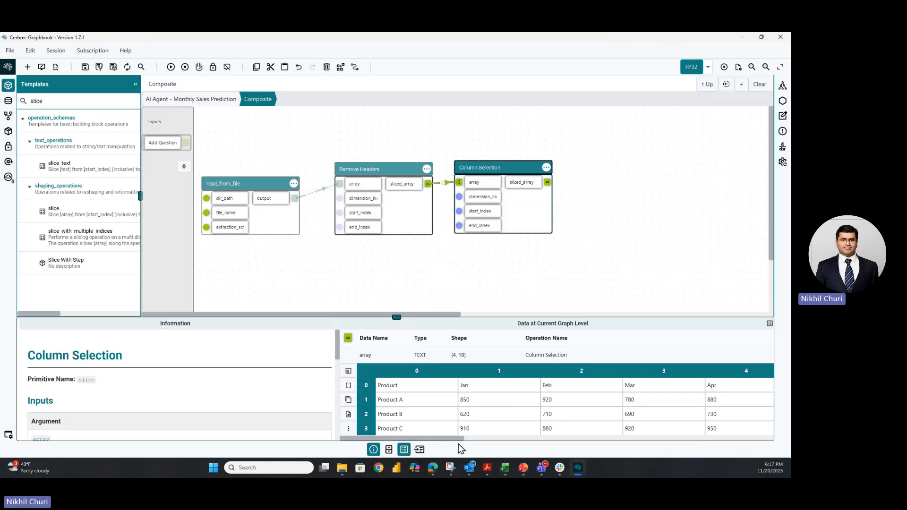
{"action": "left_click_drag", "start_coordinate": [461, 438], "coordinate": [725, 437]}
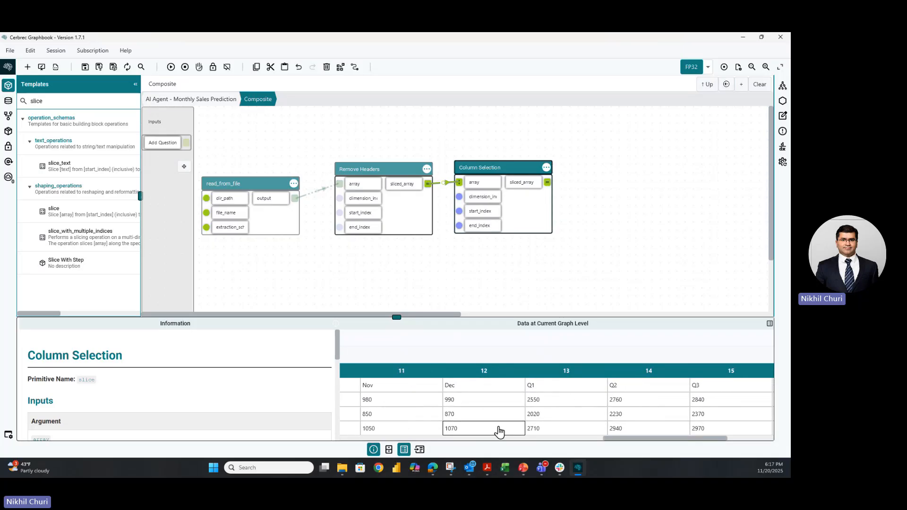
{"action": "left_click", "coordinate": [473, 228]}
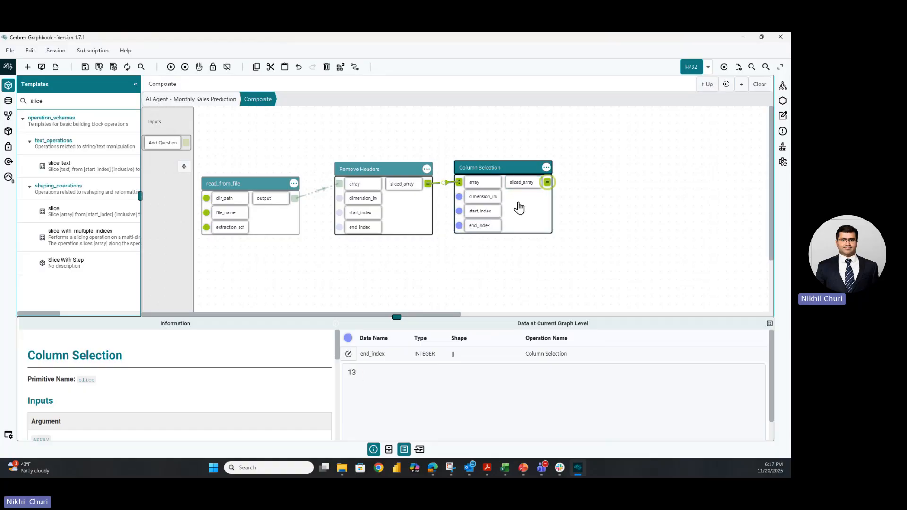
{"action": "left_click", "coordinate": [531, 188]}
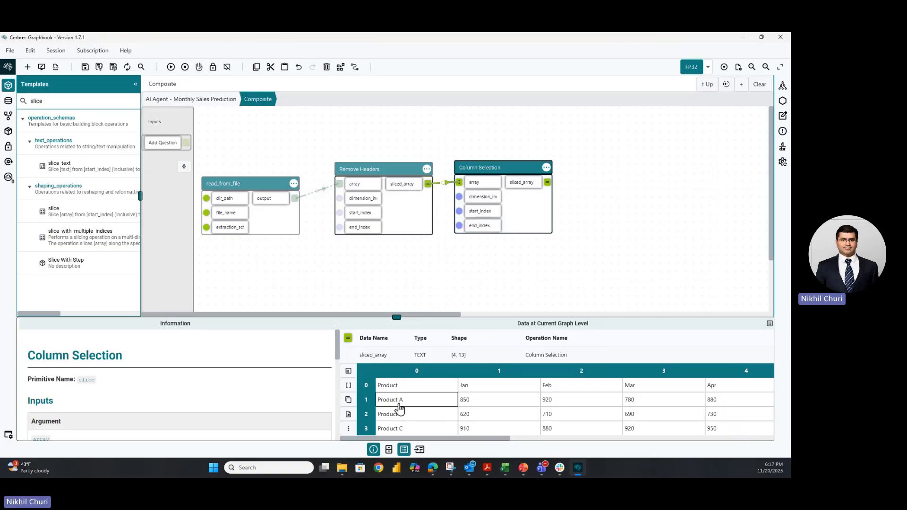
{"action": "left_click", "coordinate": [384, 385]}
{"action": "left_click", "coordinate": [396, 401]}
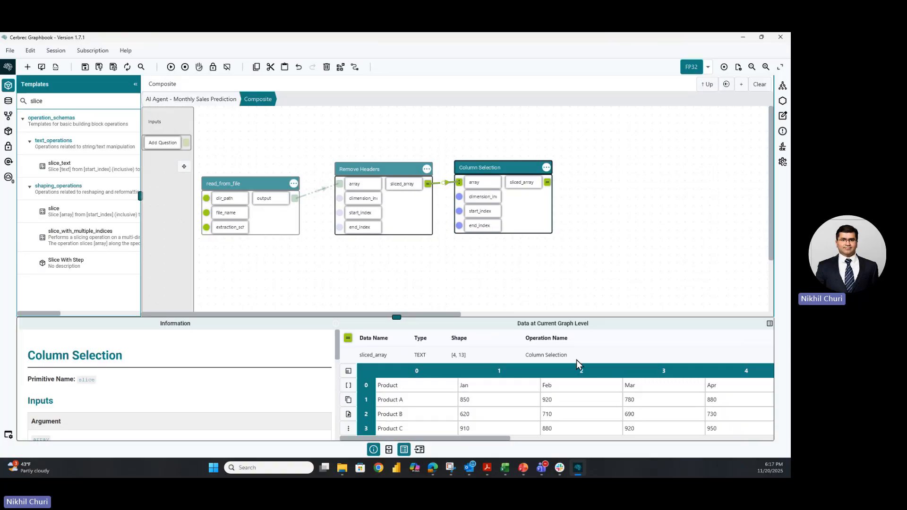
{"action": "left_click_drag", "start_coordinate": [492, 438], "coordinate": [777, 427]}
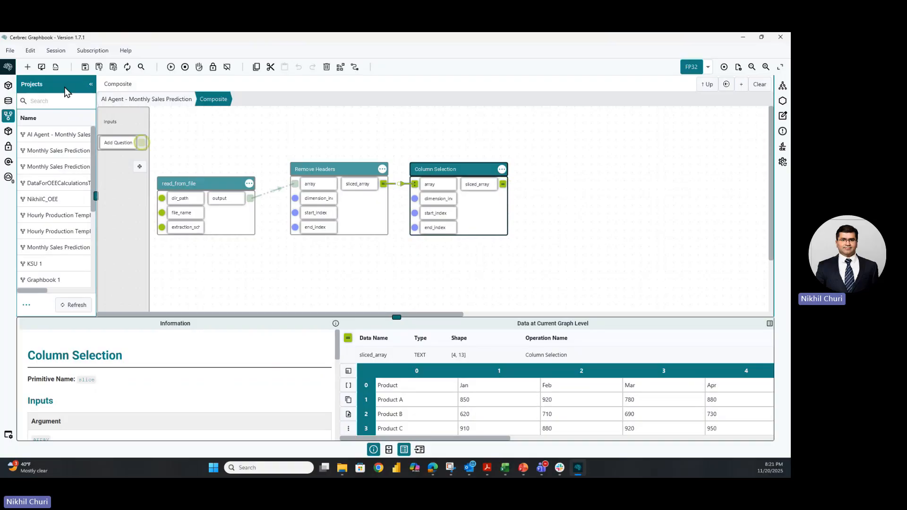
Add a Flatten operation from the shaping_operations templates beside Column Selection and connect the Column Selection sliced_array to its Input
{"action": "left_click", "coordinate": [8, 85]}
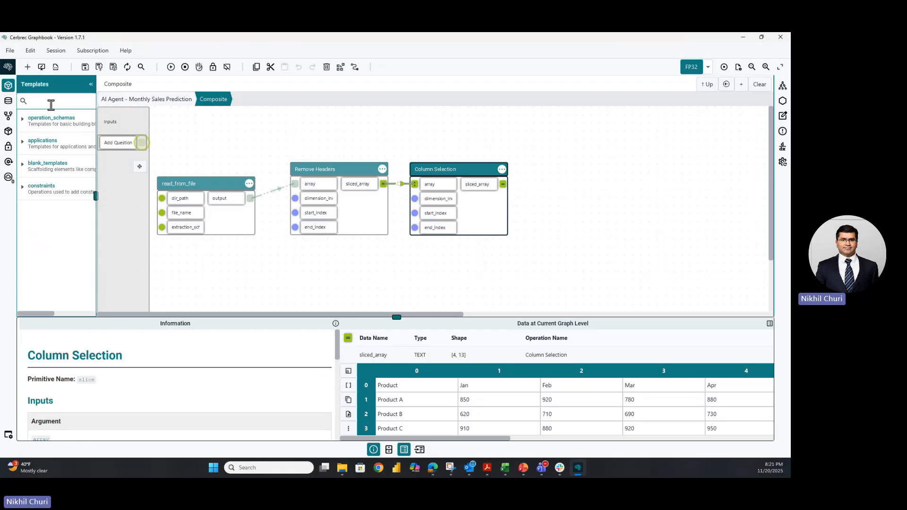
{"action": "type", "text": "flatten"}
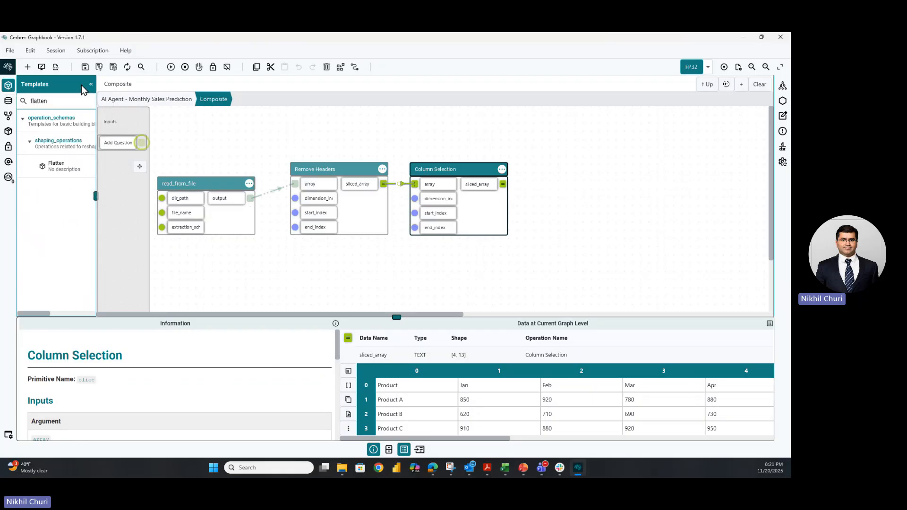
{"action": "left_click_drag", "start_coordinate": [60, 171], "coordinate": [557, 172]}
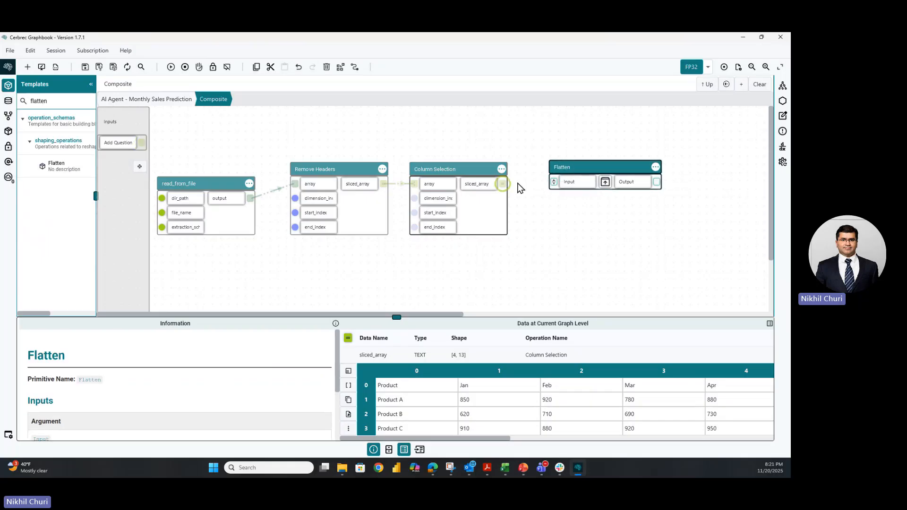
{"action": "left_click_drag", "start_coordinate": [502, 184], "coordinate": [553, 182]}
Review the rows and columns of the Column Selection sliced_array and move the Flatten block closer to Column Selection
{"action": "left_click", "coordinate": [481, 184]}
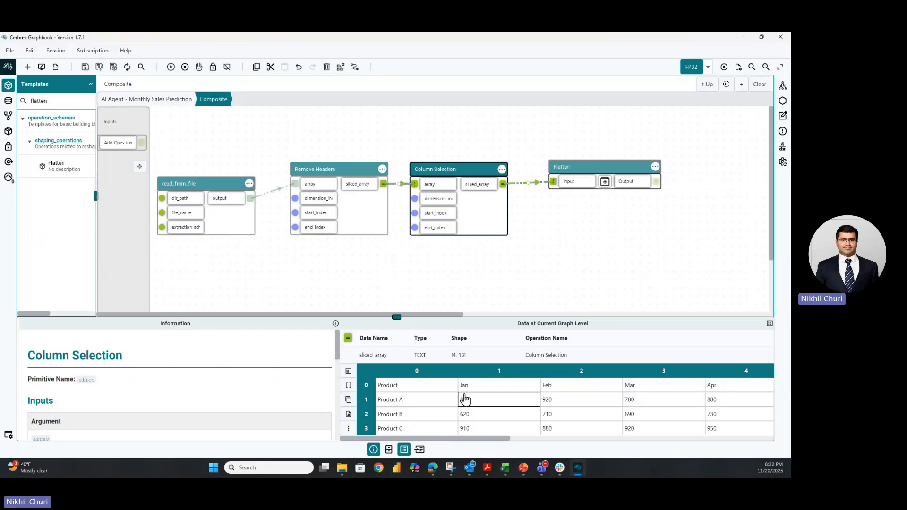
{"action": "mouse_move", "coordinate": [497, 441]}
{"action": "left_mouse_down"}
{"action": "mouse_move", "coordinate": [756, 442]}
{"action": "mouse_move", "coordinate": [496, 442]}
{"action": "left_mouse_up"}
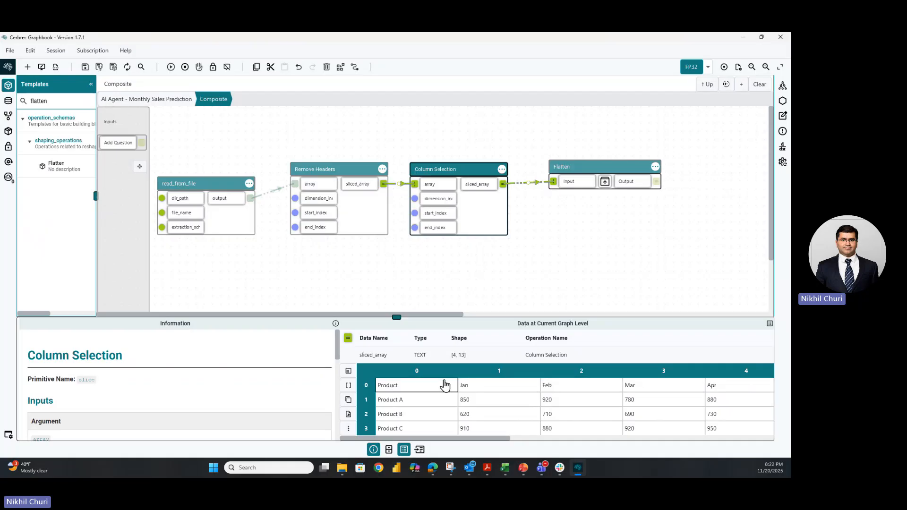
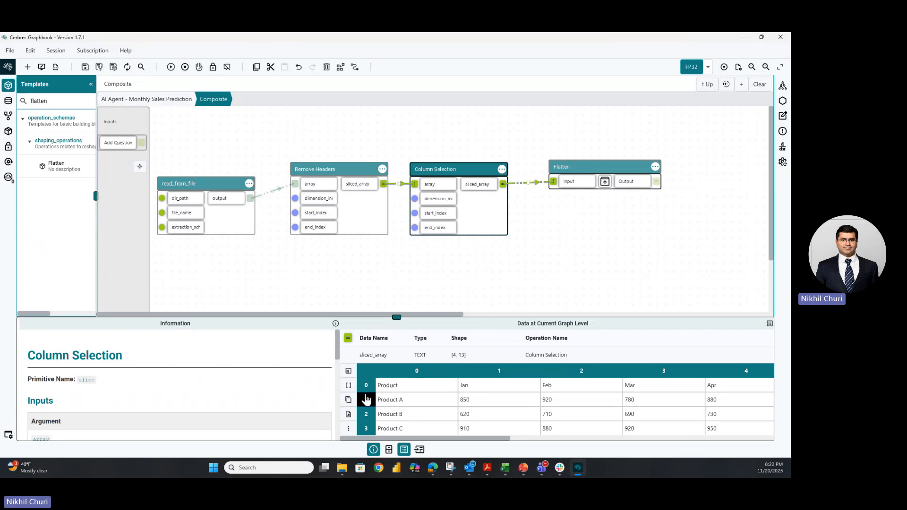
{"action": "mouse_move", "coordinate": [429, 438]}
{"action": "left_mouse_down"}
{"action": "mouse_move", "coordinate": [735, 437]}
{"action": "mouse_move", "coordinate": [425, 438]}
{"action": "left_mouse_up"}
{"action": "left_click_drag", "start_coordinate": [601, 182], "coordinate": [585, 179]}
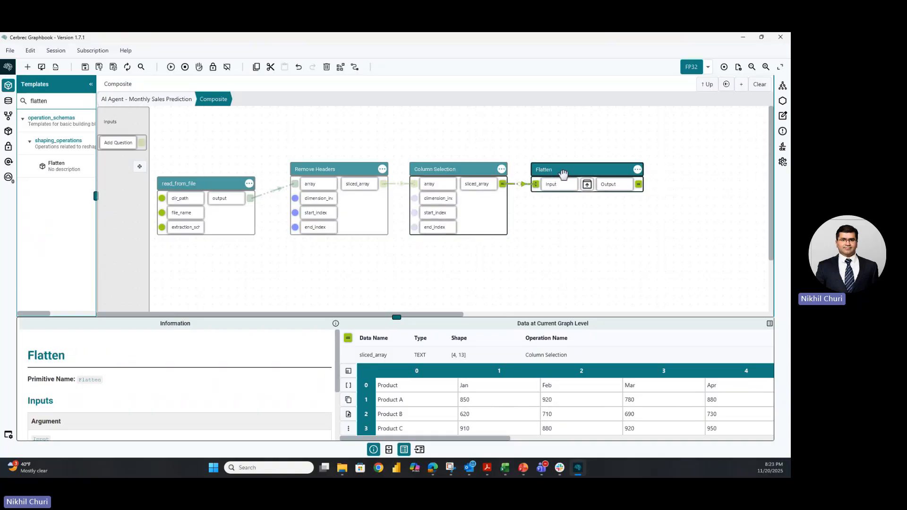
Compare the shape and contents of the Flatten block's Input and Output data
{"action": "left_click", "coordinate": [616, 182]}
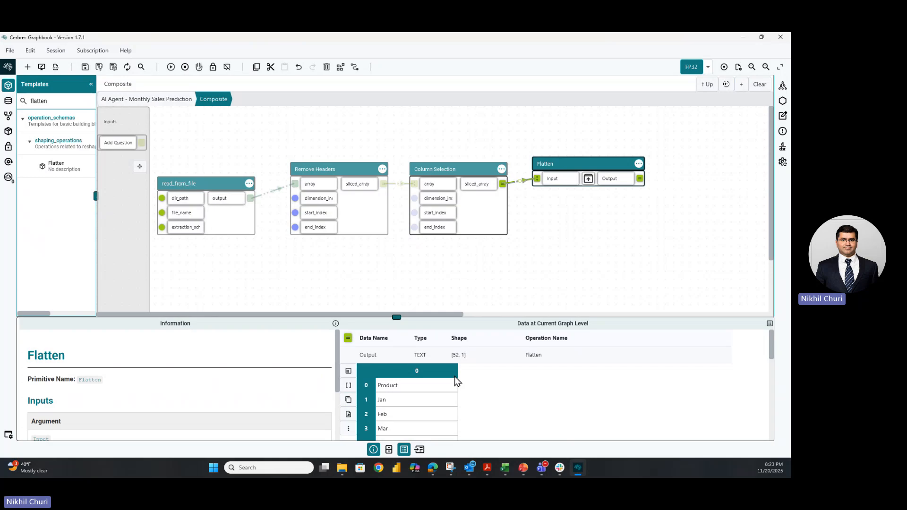
{"action": "left_click", "coordinate": [557, 182]}
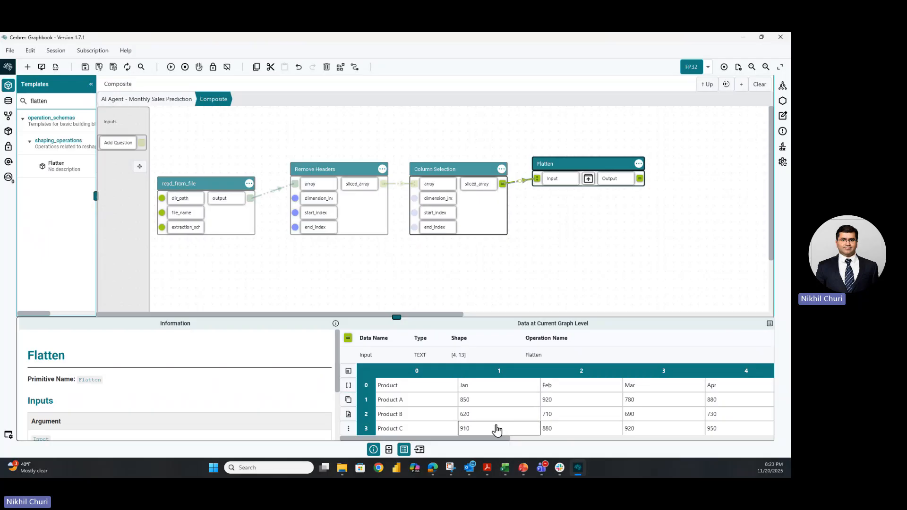
{"action": "left_click_drag", "start_coordinate": [497, 438], "coordinate": [374, 435]}
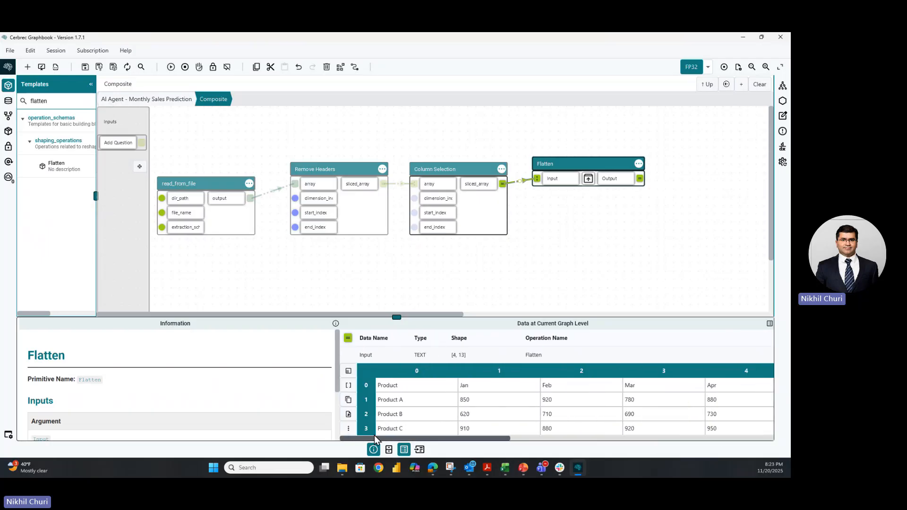
{"action": "left_click", "coordinate": [612, 182]}
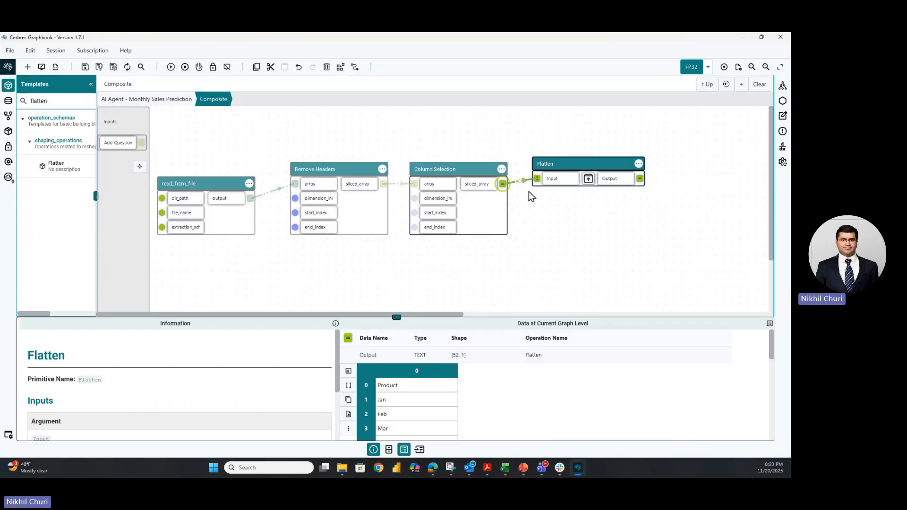
{"action": "left_click", "coordinate": [557, 179]}
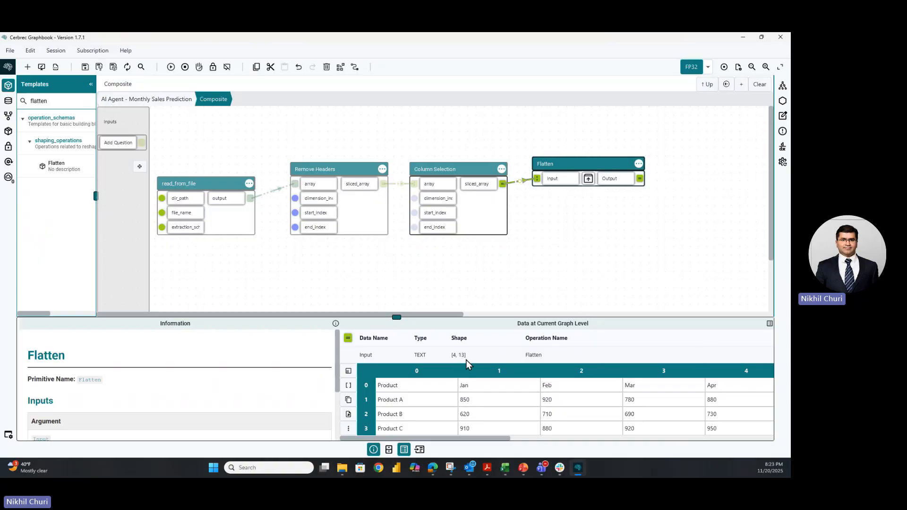
Examine the Flatten Output's single-column list through to its last rows
{"action": "left_click", "coordinate": [609, 181]}
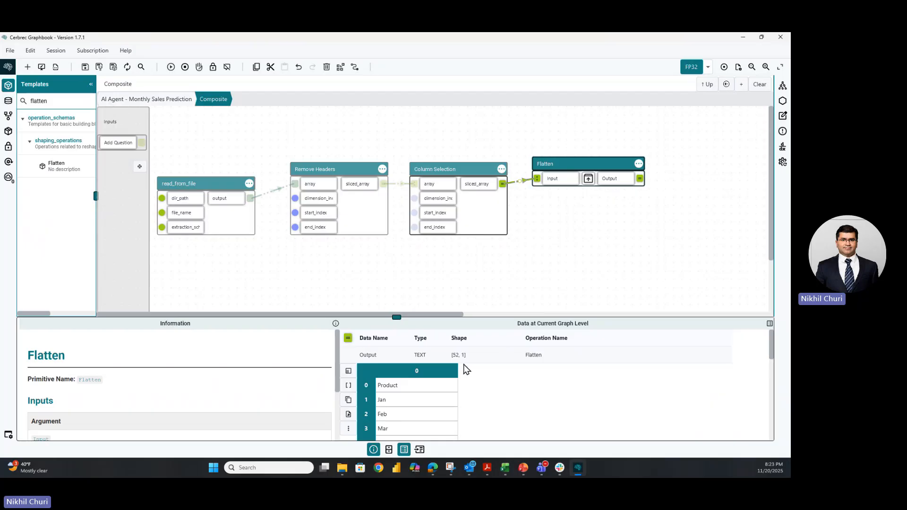
{"action": "scroll", "coordinate": [406, 430], "scroll_direction": "down", "scroll_amount": 6}
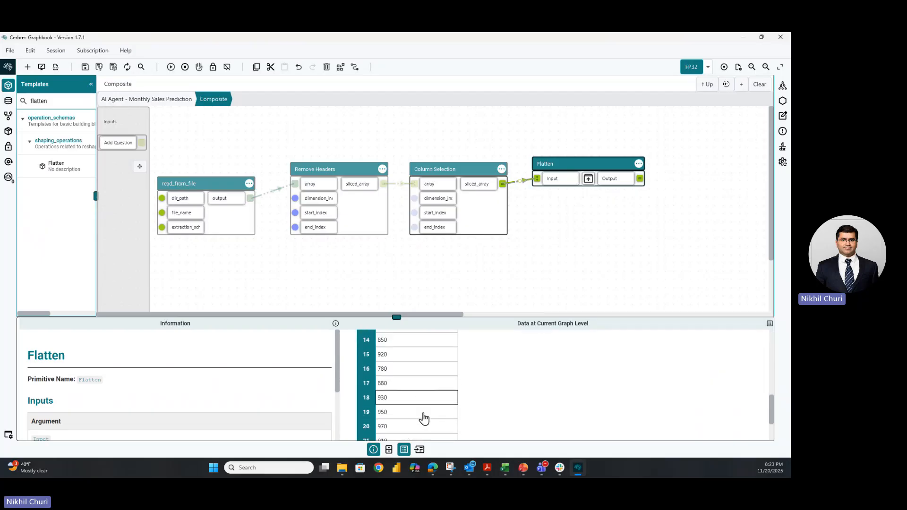
{"action": "scroll", "coordinate": [424, 417], "scroll_direction": "down", "scroll_amount": 5}
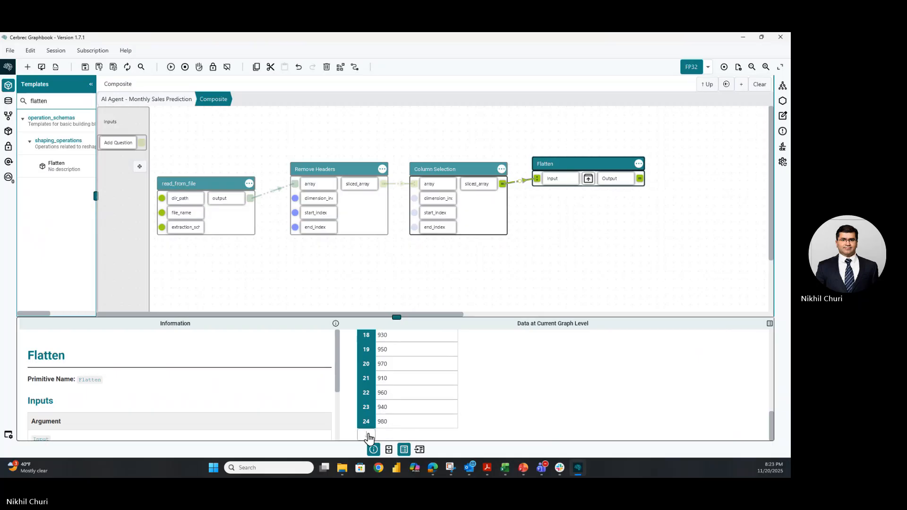
{"action": "scroll", "coordinate": [420, 415], "scroll_direction": "down", "scroll_amount": 5}
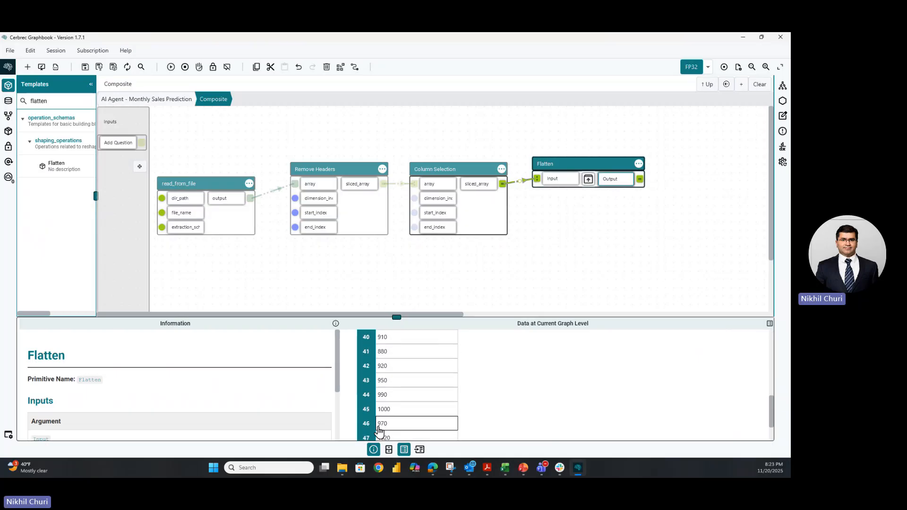
{"action": "left_click", "coordinate": [367, 434]}
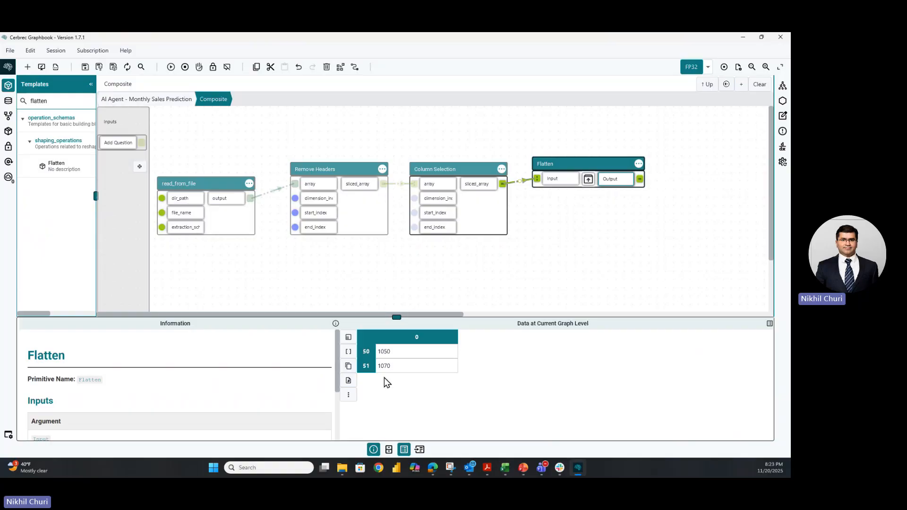
{"action": "left_click", "coordinate": [613, 181]}
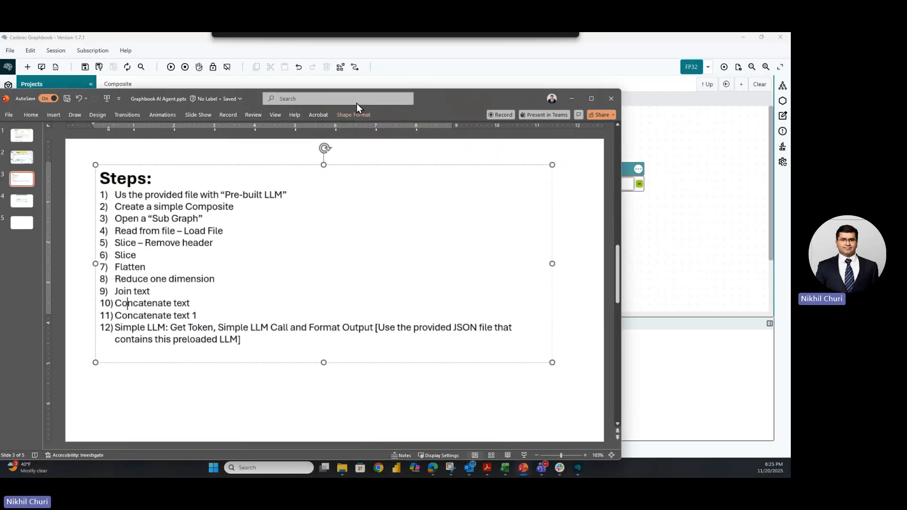
Maximize the PowerPoint window with the Graphbook AI Agent.pptx presentation to review the Steps slide
{"action": "left_click_drag", "start_coordinate": [356, 103], "coordinate": [360, 84]}
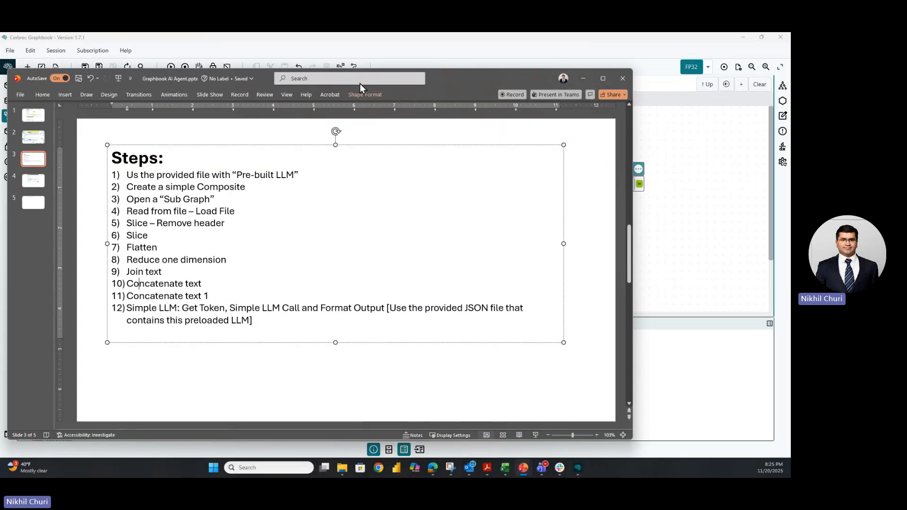
{"action": "left_click", "coordinate": [603, 78]}
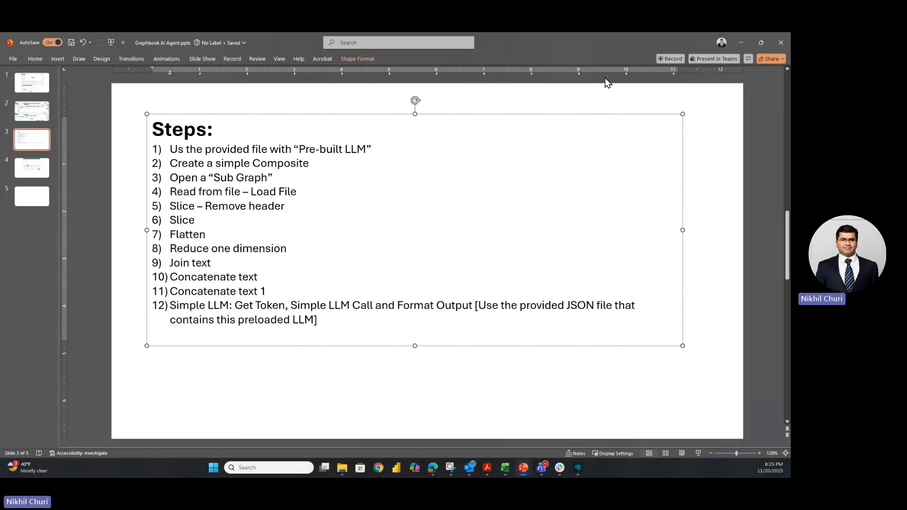
Review the "Reduce one dimension" item on the Steps slide and switch back to Cerbrec Graphbook
{"action": "double_click", "coordinate": [182, 233]}
{"action": "left_click", "coordinate": [196, 249]}
{"action": "left_click_drag", "start_coordinate": [172, 247], "coordinate": [269, 248]}
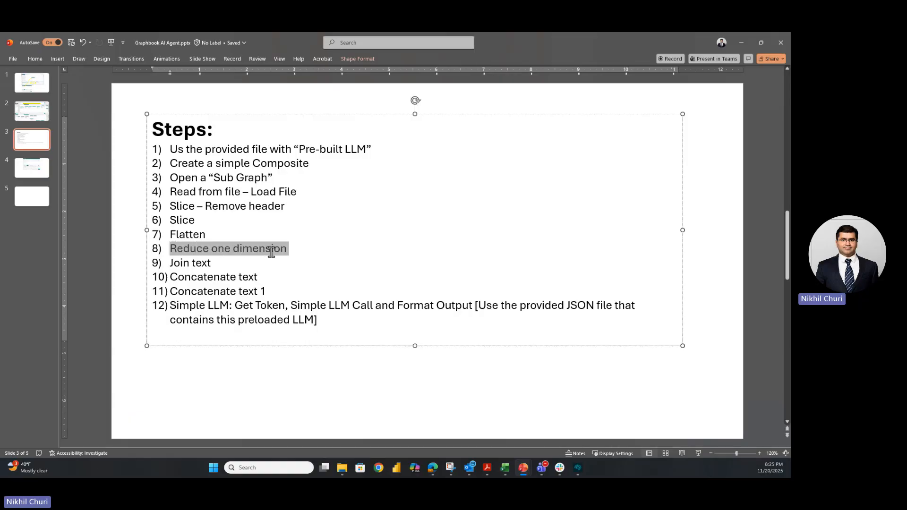
{"action": "left_click", "coordinate": [217, 249]}
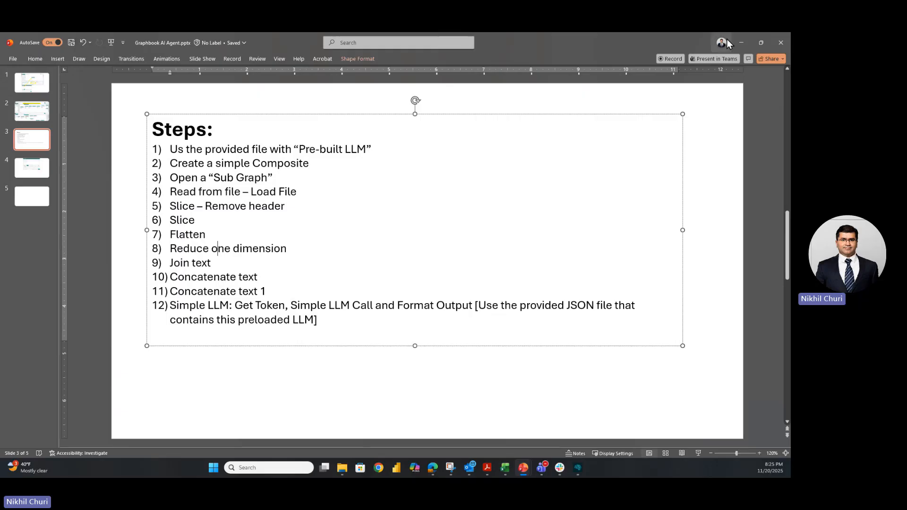
{"action": "left_click", "coordinate": [741, 43]}
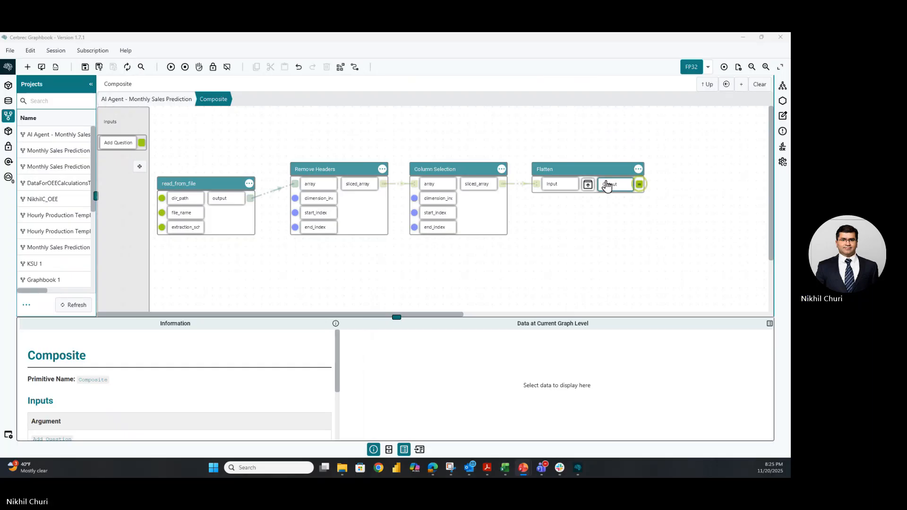
Find the reduce_one_dimension template by searching for "reduce" and add it to the Composite graph after the Flatten block
{"action": "left_click", "coordinate": [609, 186]}
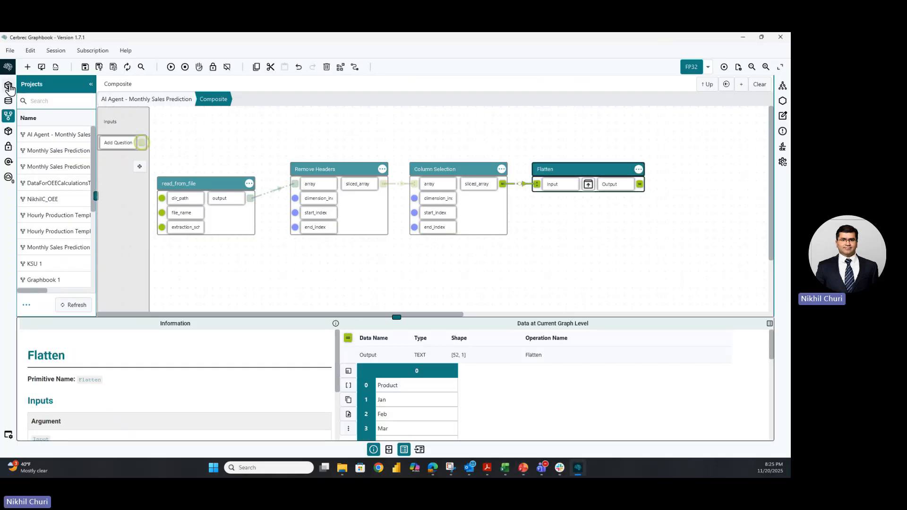
{"action": "left_click", "coordinate": [8, 86]}
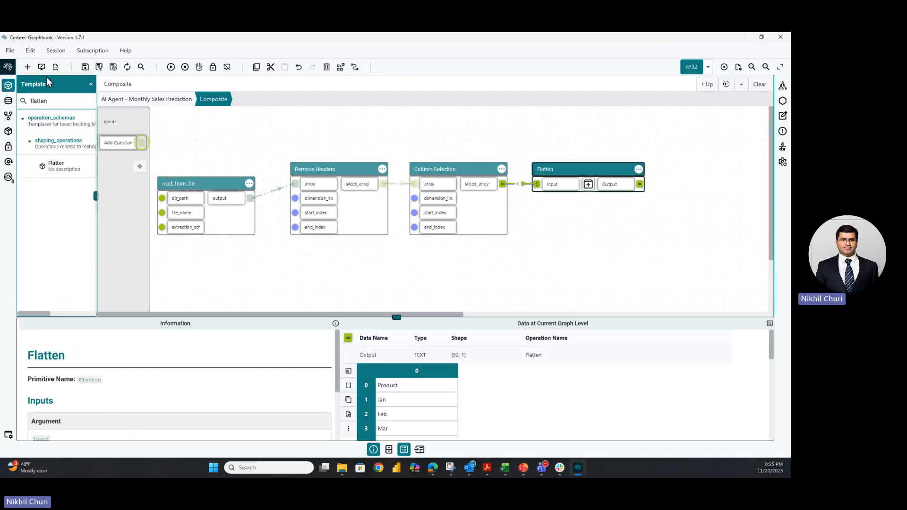
{"action": "double_click", "coordinate": [65, 102]}
{"action": "type", "text": "reduce"}
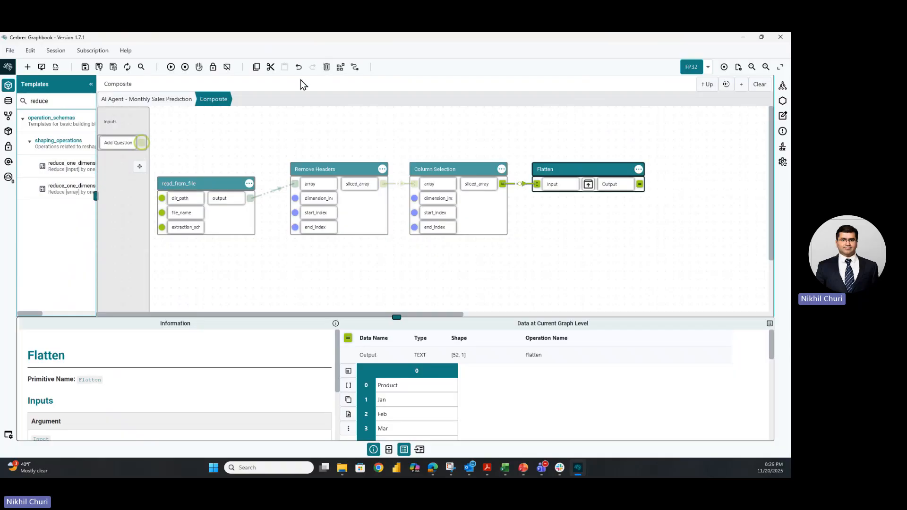
{"action": "left_click_drag", "start_coordinate": [269, 40], "coordinate": [353, 101]}
{"action": "left_click_drag", "start_coordinate": [180, 232], "coordinate": [265, 232]}
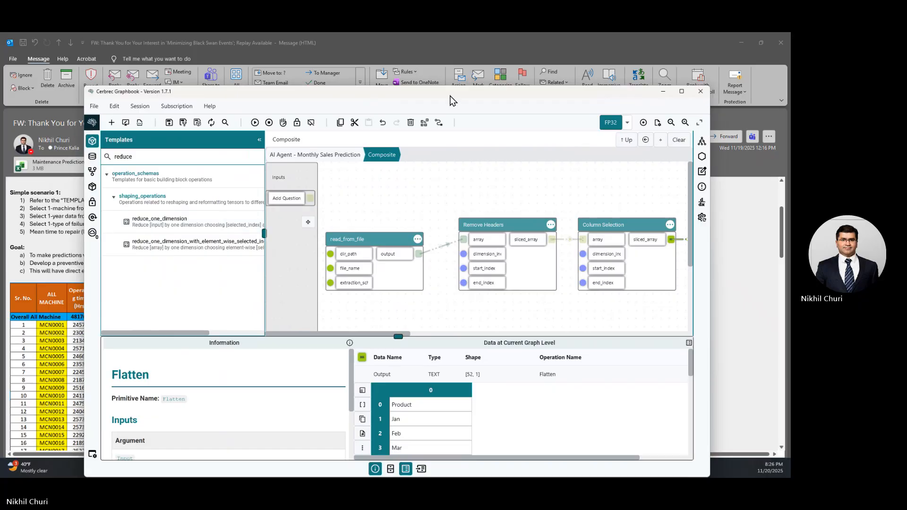
{"action": "double_click", "coordinate": [451, 94]}
{"action": "left_click_drag", "start_coordinate": [77, 171], "coordinate": [741, 165]}
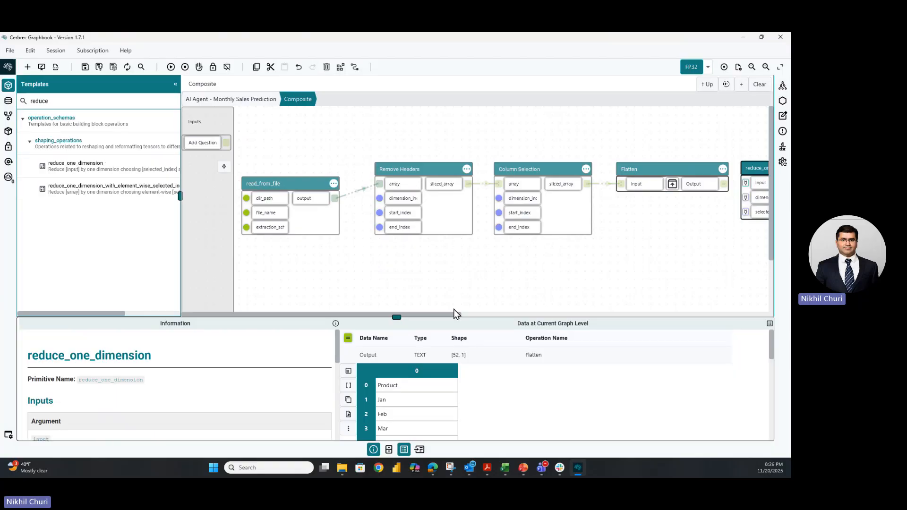
{"action": "left_click_drag", "start_coordinate": [449, 313], "coordinate": [584, 325]}
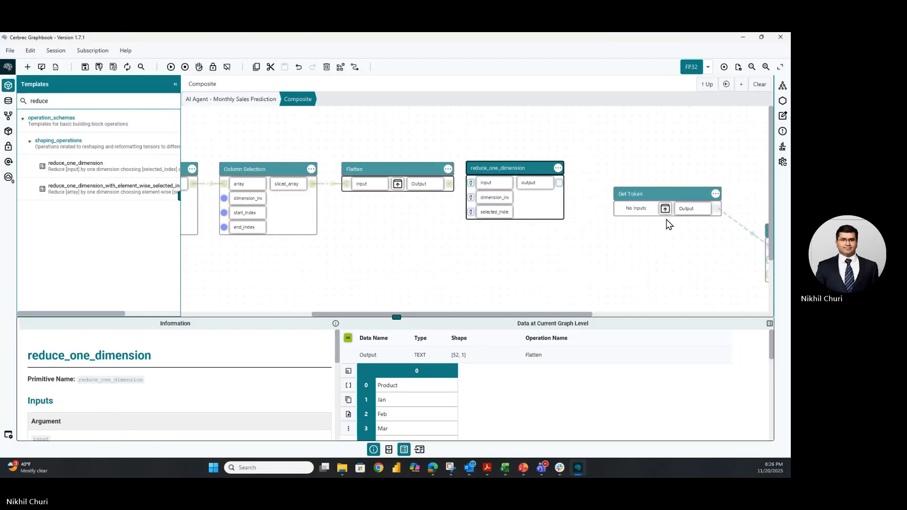
Compare the shape and contents of the Flatten Output with the Column Selection sliced_array
{"action": "left_click", "coordinate": [418, 187]}
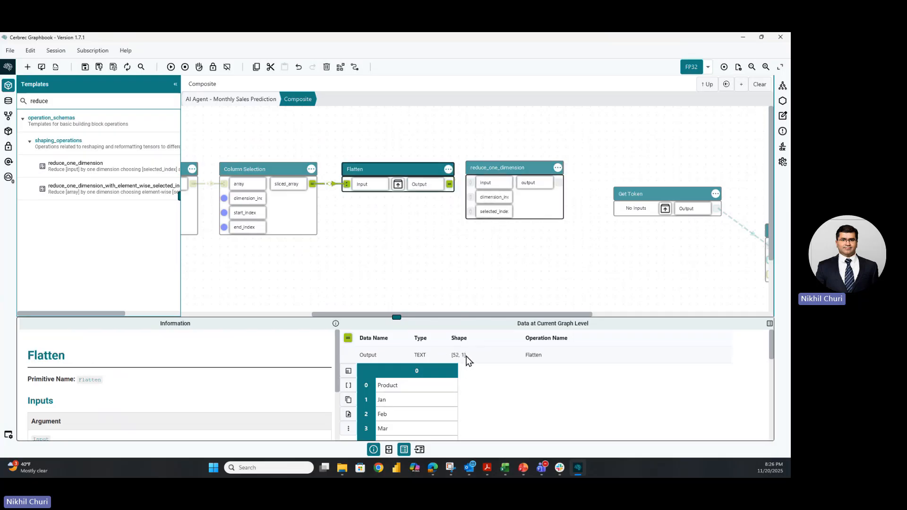
{"action": "left_click", "coordinate": [303, 185]}
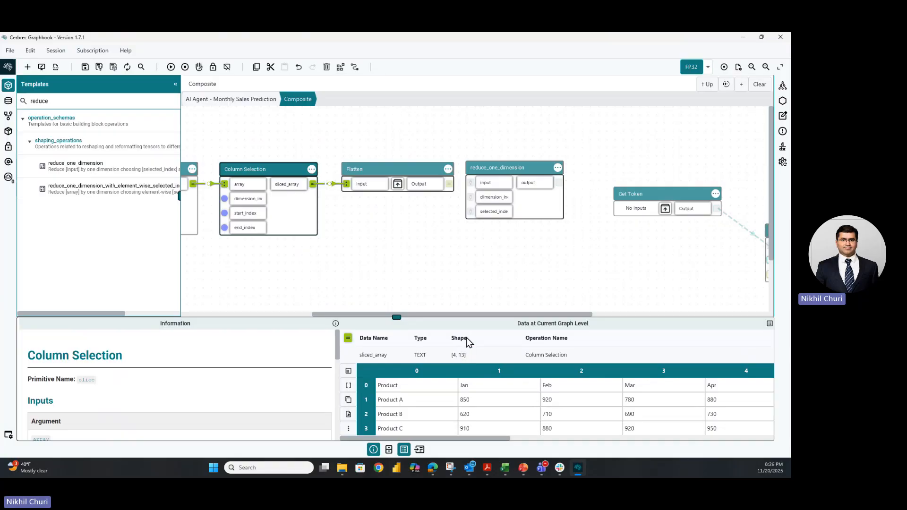
{"action": "left_click", "coordinate": [430, 176]}
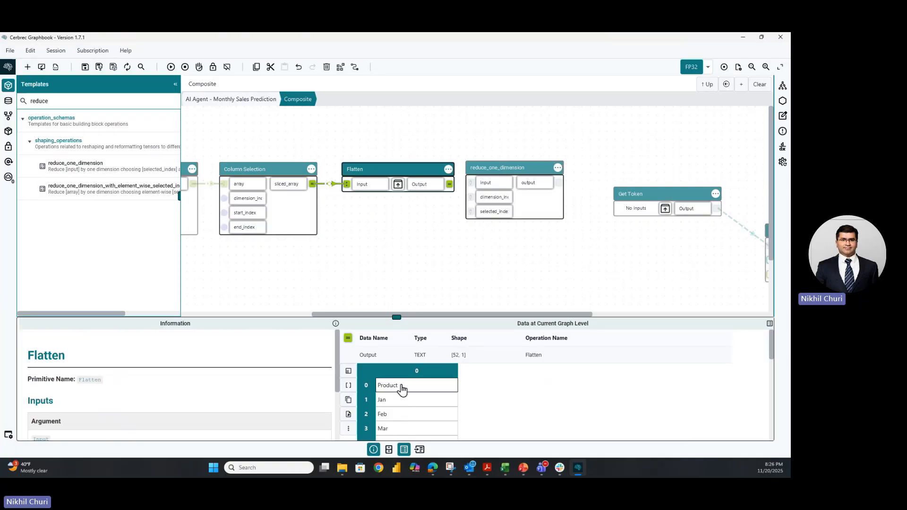
{"action": "scroll", "coordinate": [409, 392], "scroll_direction": "down", "scroll_amount": 1}
{"action": "scroll", "coordinate": [408, 392], "scroll_direction": "up", "scroll_amount": 3}
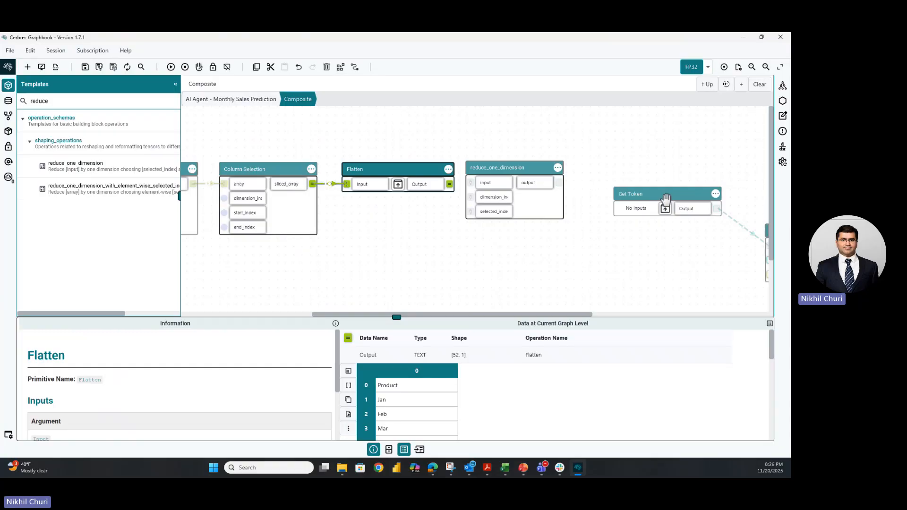
Move the Get Token block up and away from reduce_one_dimension, and connect Flatten's Output to the reduce_one_dimension input
{"action": "left_click_drag", "start_coordinate": [664, 197], "coordinate": [697, 142]}
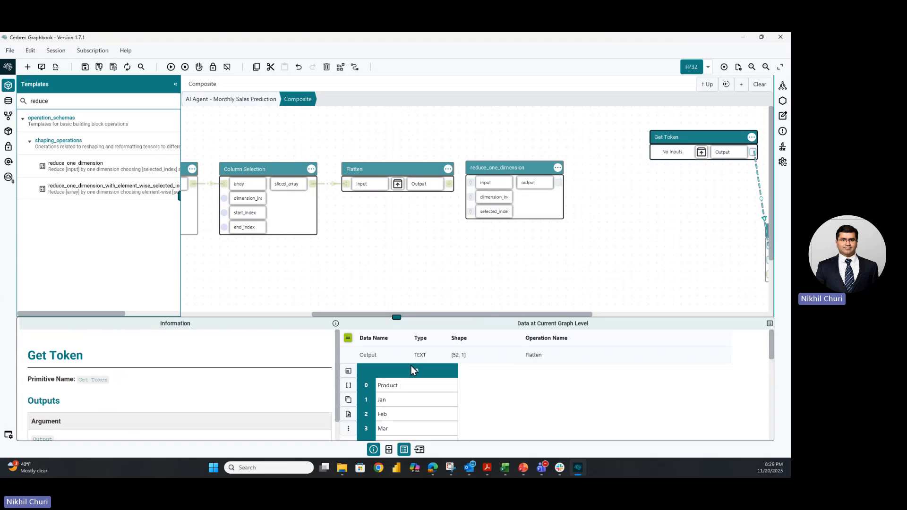
{"action": "left_click_drag", "start_coordinate": [396, 317], "coordinate": [397, 274]}
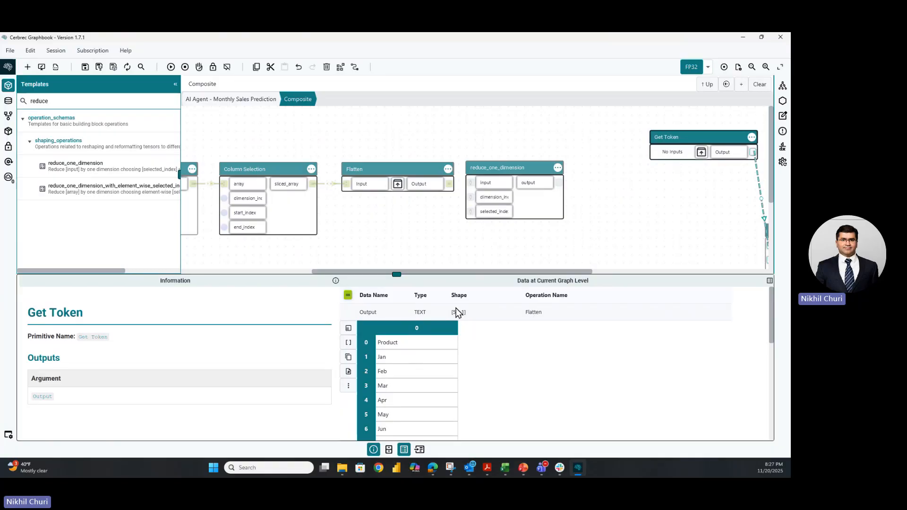
{"action": "left_click_drag", "start_coordinate": [395, 275], "coordinate": [397, 325]}
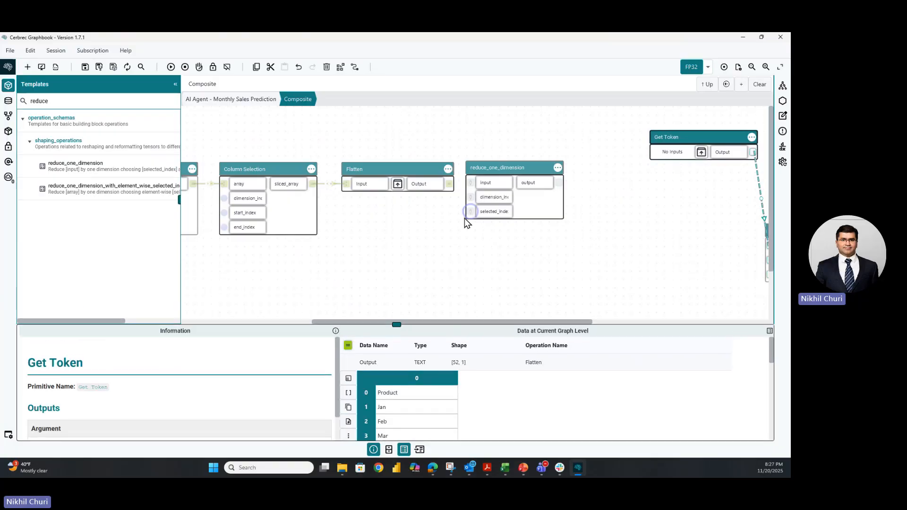
{"action": "left_click_drag", "start_coordinate": [449, 184], "coordinate": [471, 185]}
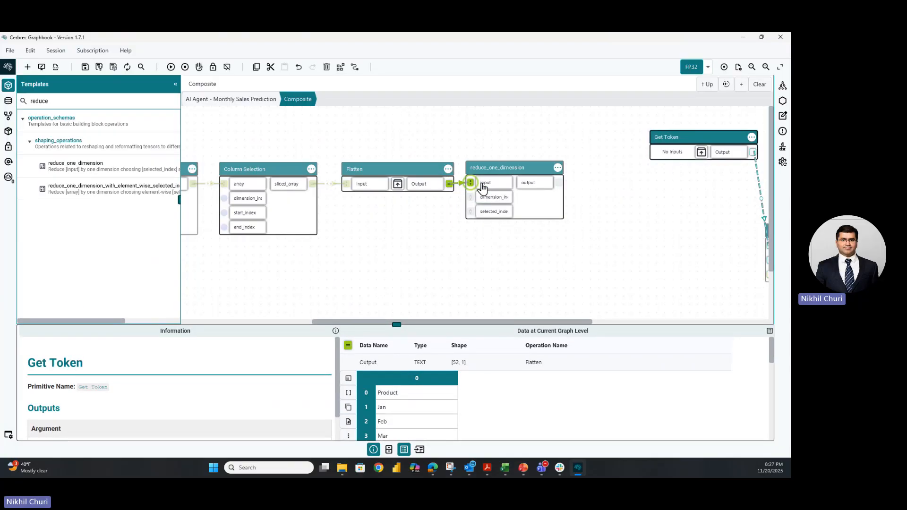
{"action": "left_click", "coordinate": [490, 187]}
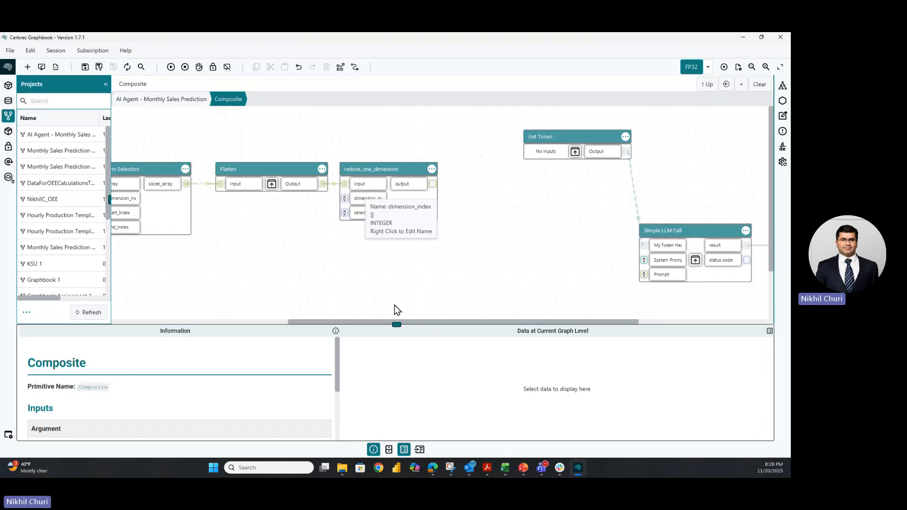
Set the reduce_one_dimension block's dimension_index to 1 and its selected_index to 0
{"action": "left_click", "coordinate": [297, 185]}
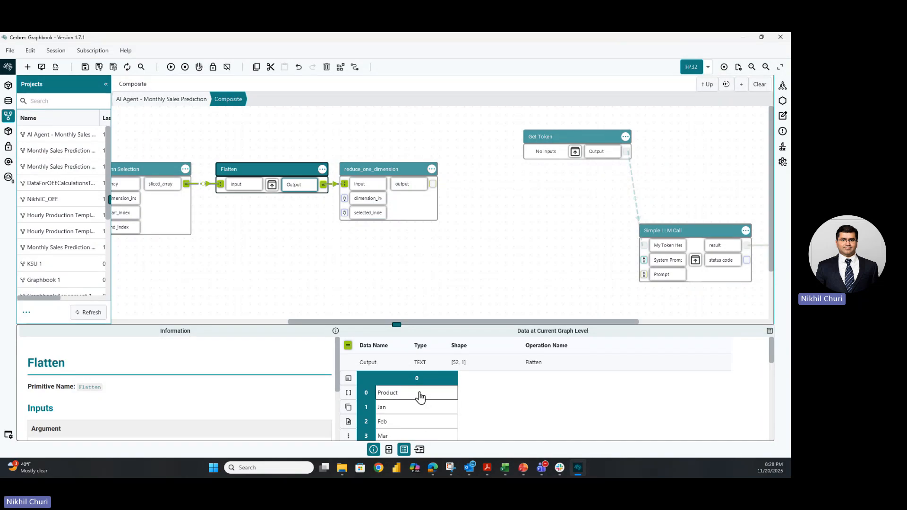
{"action": "left_click", "coordinate": [364, 207]}
{"action": "left_click", "coordinate": [343, 203]}
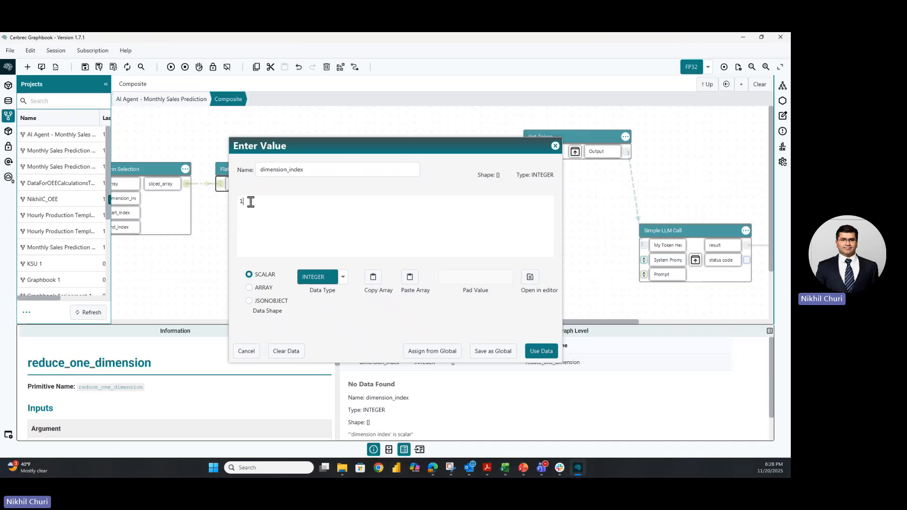
{"action": "left_click", "coordinate": [538, 351]}
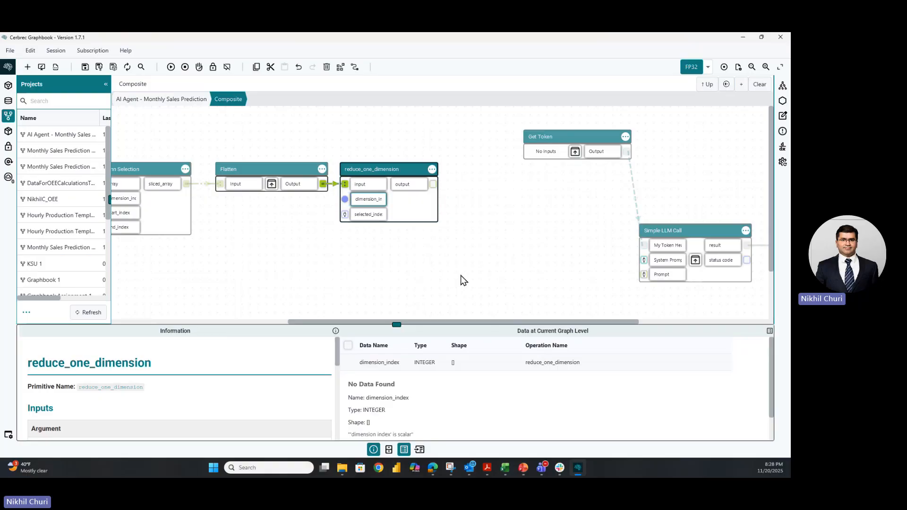
{"action": "left_click", "coordinate": [344, 216]}
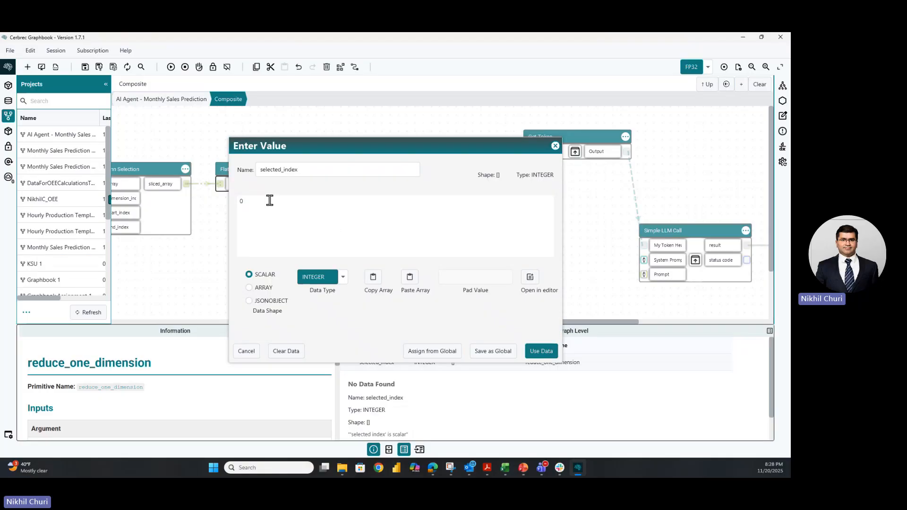
{"action": "left_click", "coordinate": [543, 352]}
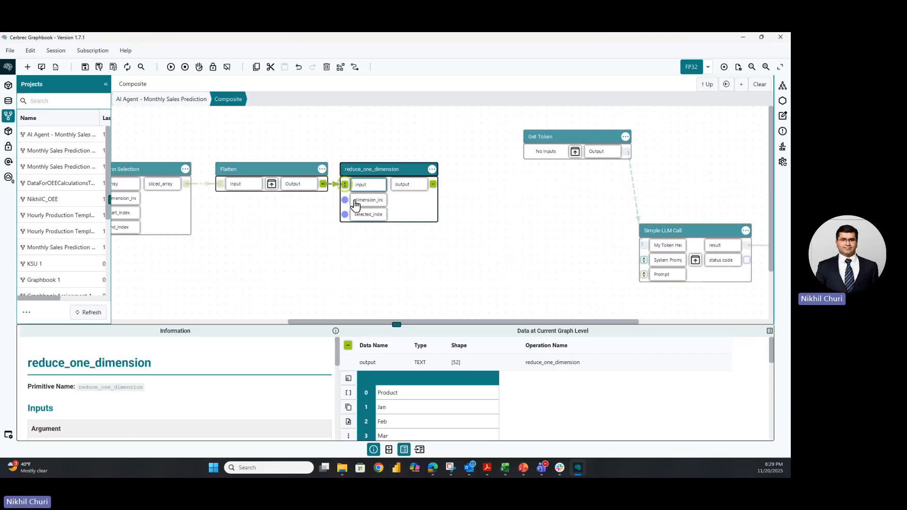
Compare the shape and rows of the Flatten Output with those of the reduce_one_dimension output
{"action": "left_click", "coordinate": [295, 189]}
{"action": "scroll", "coordinate": [411, 400], "scroll_direction": "down", "scroll_amount": 1}
{"action": "scroll", "coordinate": [414, 404], "scroll_direction": "up", "scroll_amount": 1}
{"action": "left_click", "coordinate": [409, 189]}
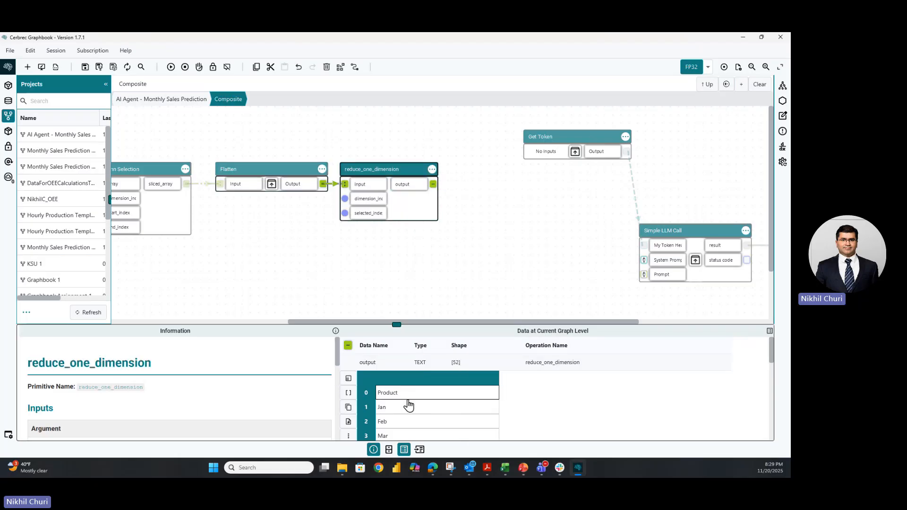
{"action": "left_click", "coordinate": [298, 188]}
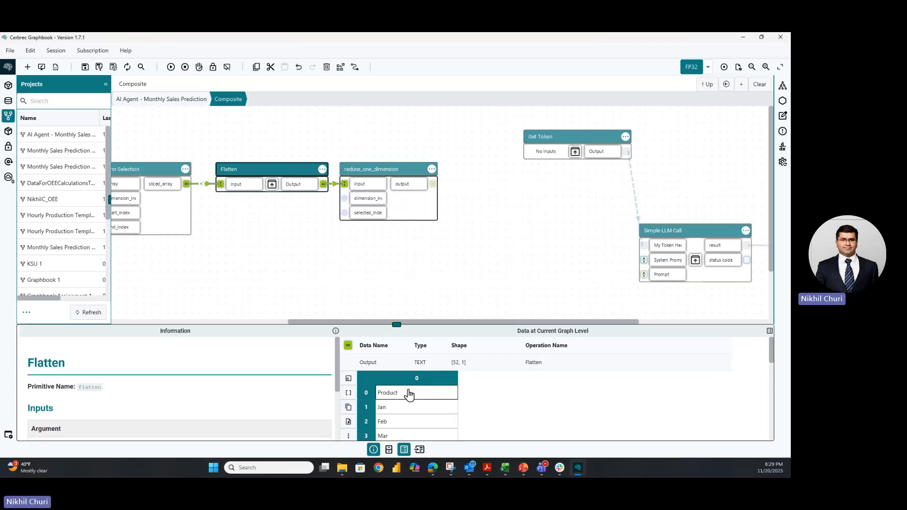
{"action": "left_click", "coordinate": [409, 188]}
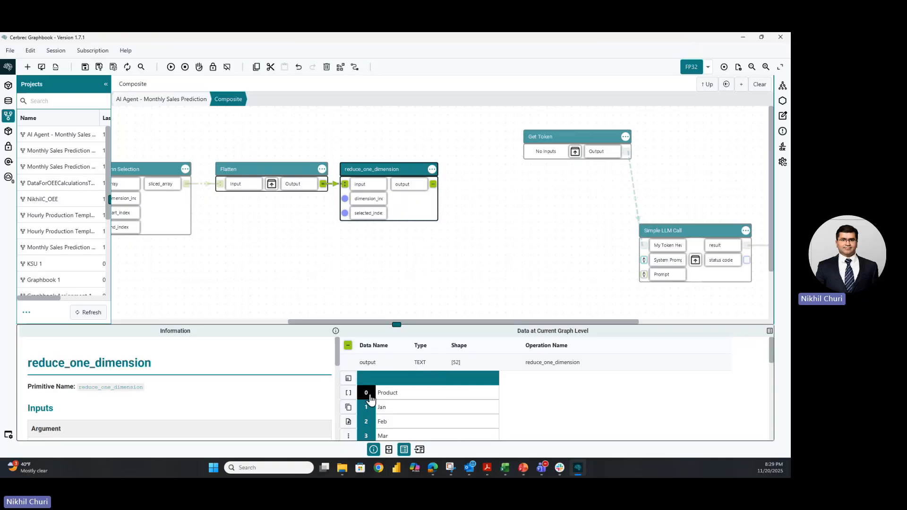
{"action": "scroll", "coordinate": [359, 400], "scroll_direction": "down", "scroll_amount": 4}
{"action": "scroll", "coordinate": [364, 402], "scroll_direction": "up", "scroll_amount": 5}
{"action": "left_click_drag", "start_coordinate": [499, 379], "coordinate": [459, 379]}
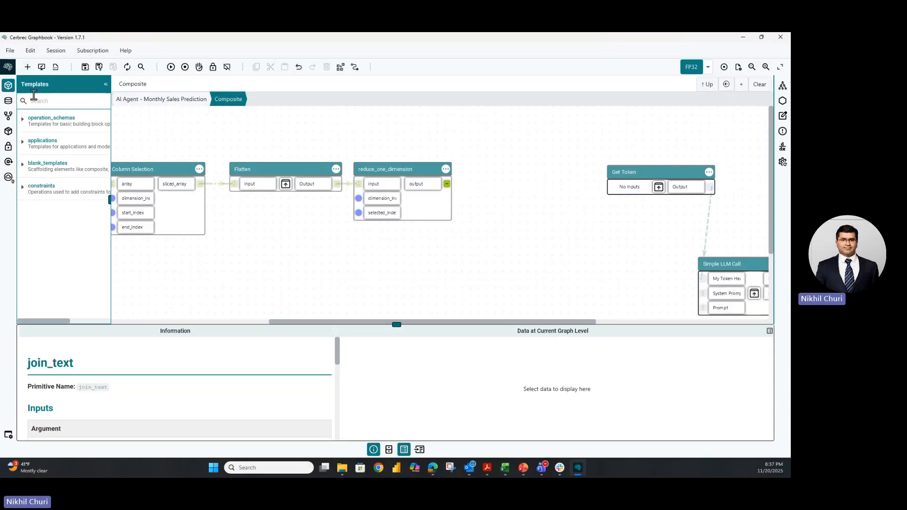
Switch to the PowerPoint Steps slide to review the "Join text" item, and return to Cerbrec Graphbook
{"action": "left_click_drag", "start_coordinate": [0, 189], "coordinate": [471, 132]}
{"action": "double_click", "coordinate": [472, 132]}
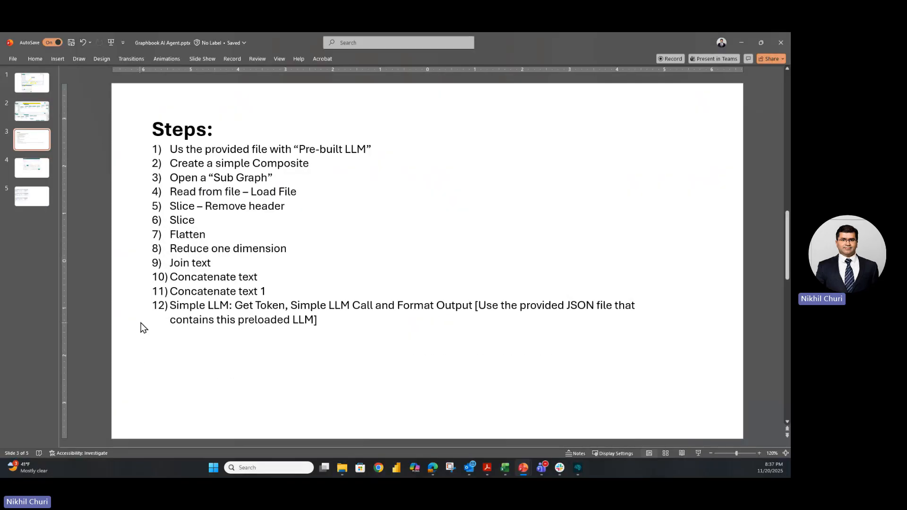
{"action": "triple_click", "coordinate": [199, 262]}
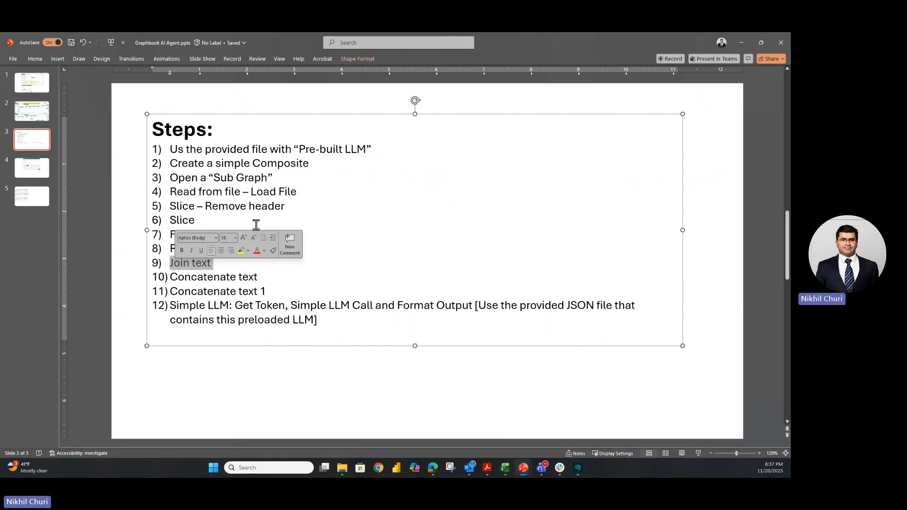
{"action": "double_click", "coordinate": [557, 44]}
{"action": "left_click_drag", "start_coordinate": [154, 156], "coordinate": [0, 165]}
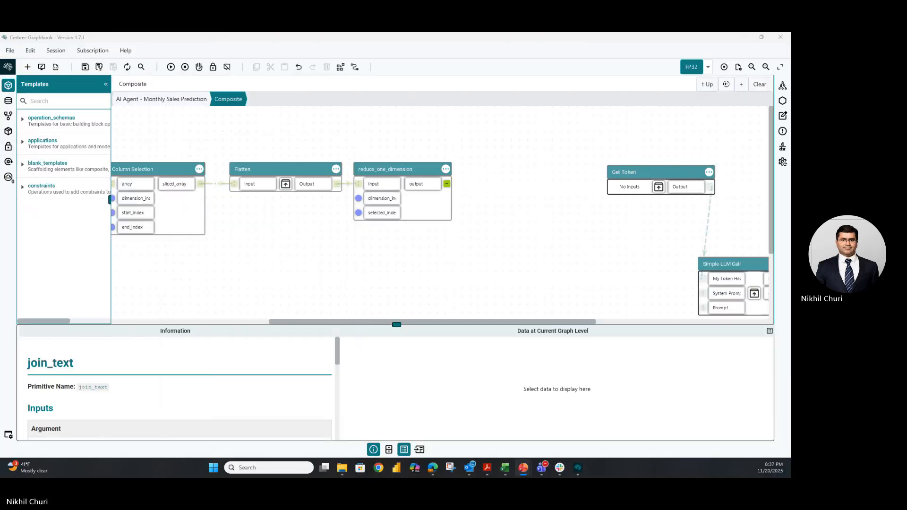
Add a join_text block after reduce_one_dimension, connect the reduce_one_dimension output to its text input, and view the incoming data
{"action": "left_click", "coordinate": [50, 101]}
{"action": "type", "text": "join_text"}
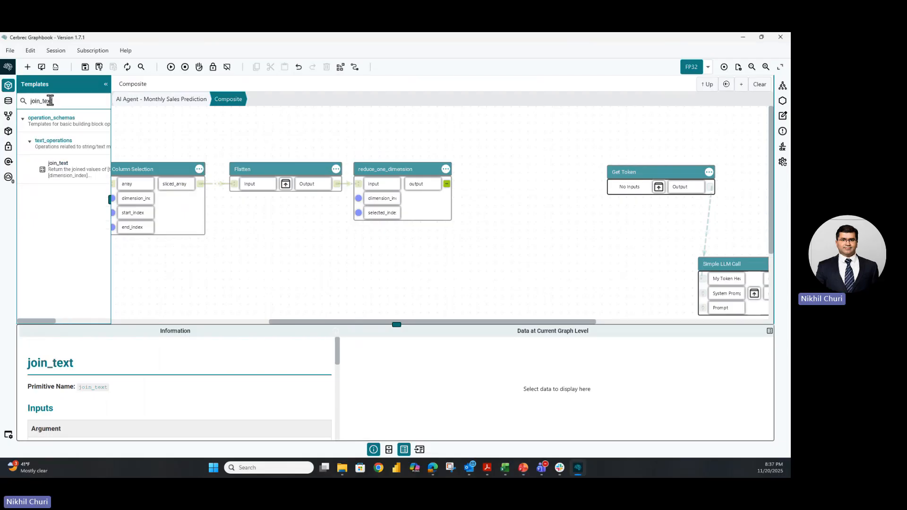
{"action": "left_click_drag", "start_coordinate": [61, 171], "coordinate": [515, 167]}
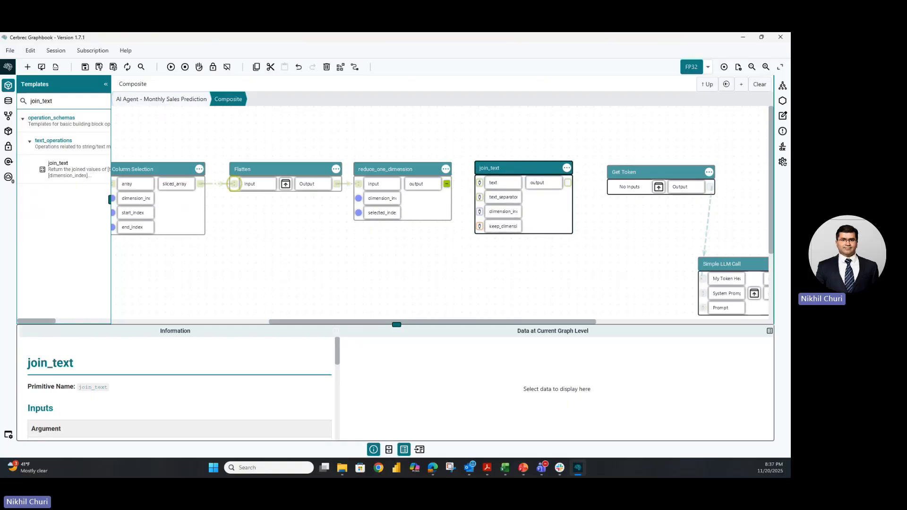
{"action": "key", "text": "alt+Tab"}
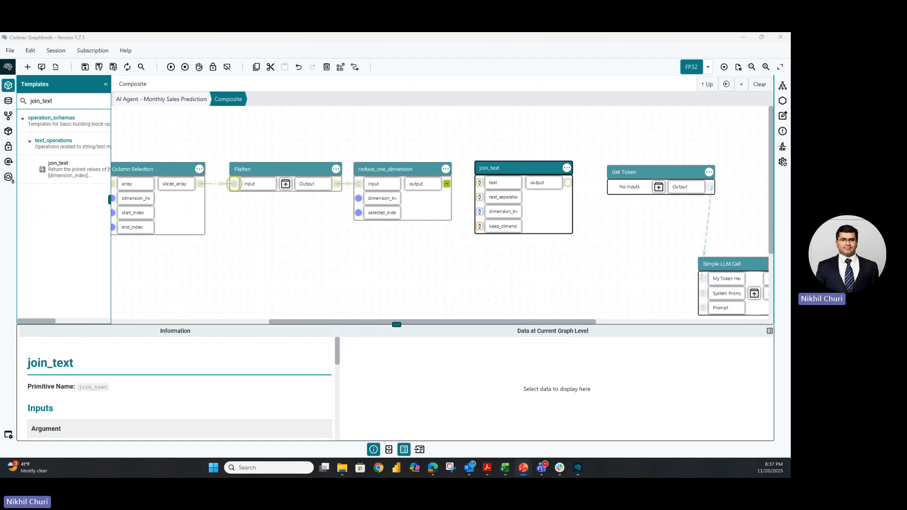
{"action": "left_click_drag", "start_coordinate": [447, 184], "coordinate": [480, 184]}
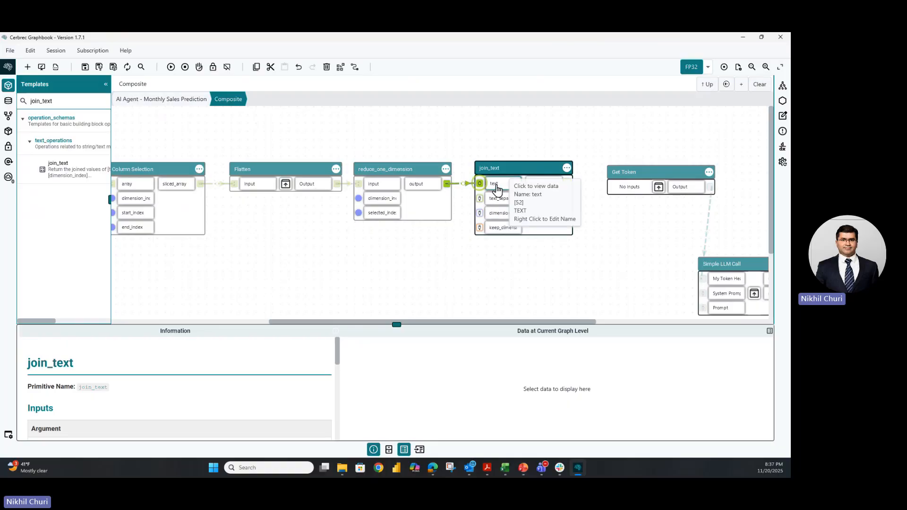
{"action": "left_click", "coordinate": [496, 188]}
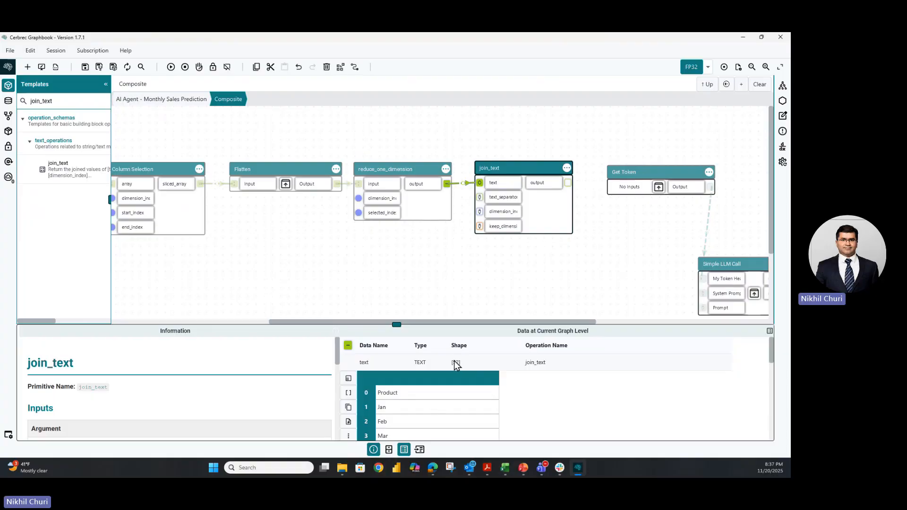
Set the join_text block's text_separator to an empty scalar TEXT value
{"action": "right_click", "coordinate": [484, 201]}
{"action": "left_click", "coordinate": [483, 203]}
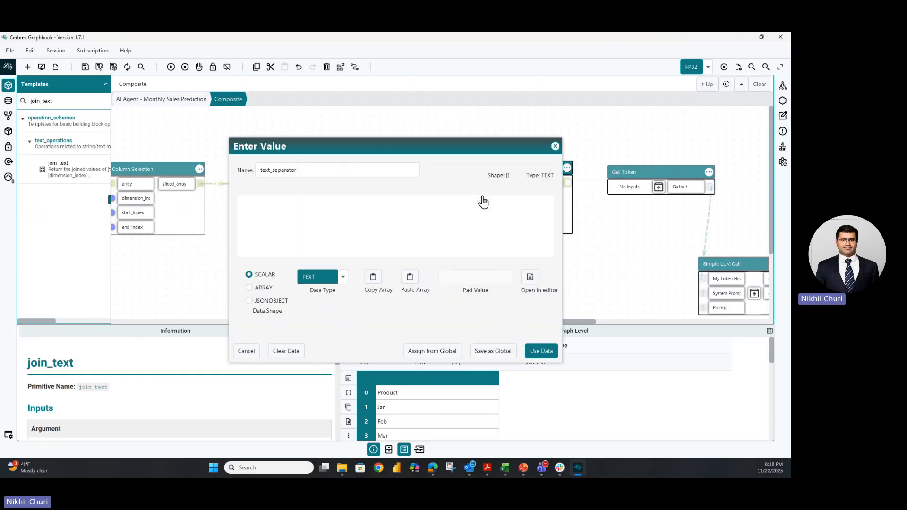
{"action": "left_click", "coordinate": [554, 147]}
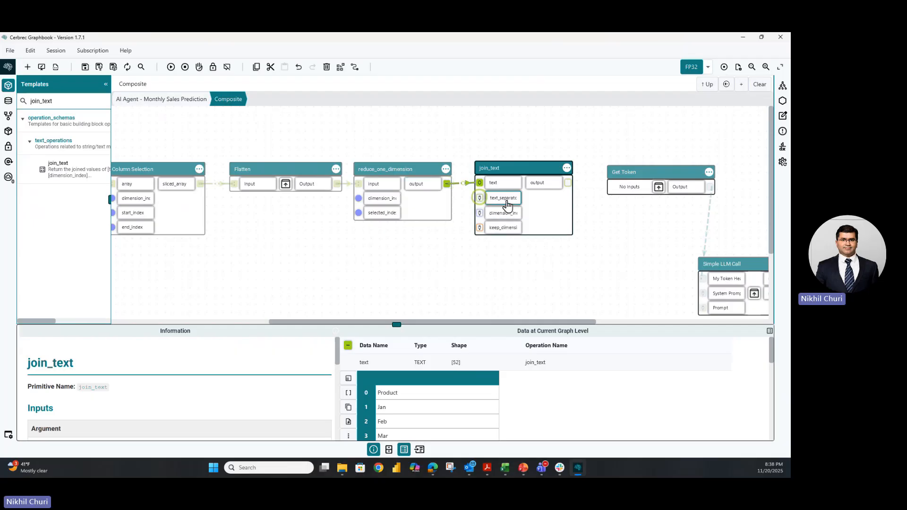
{"action": "left_click", "coordinate": [479, 198]}
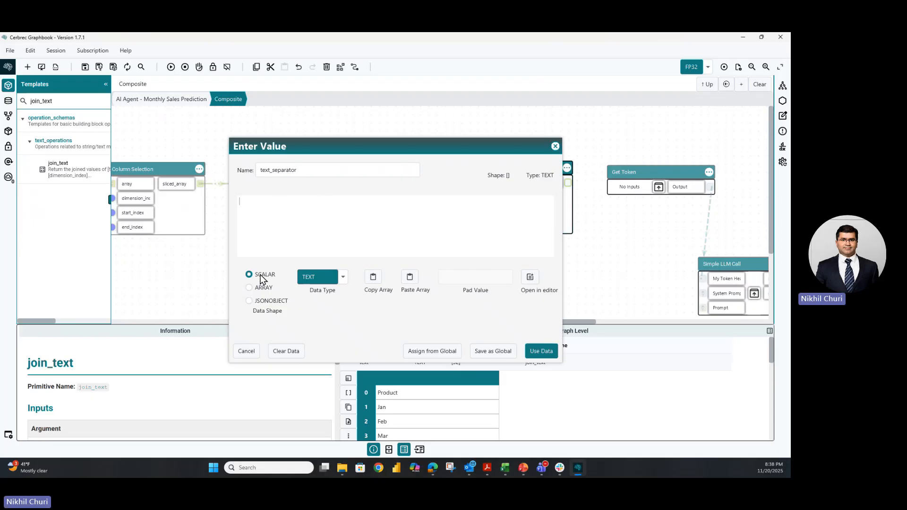
{"action": "left_click", "coordinate": [541, 352]}
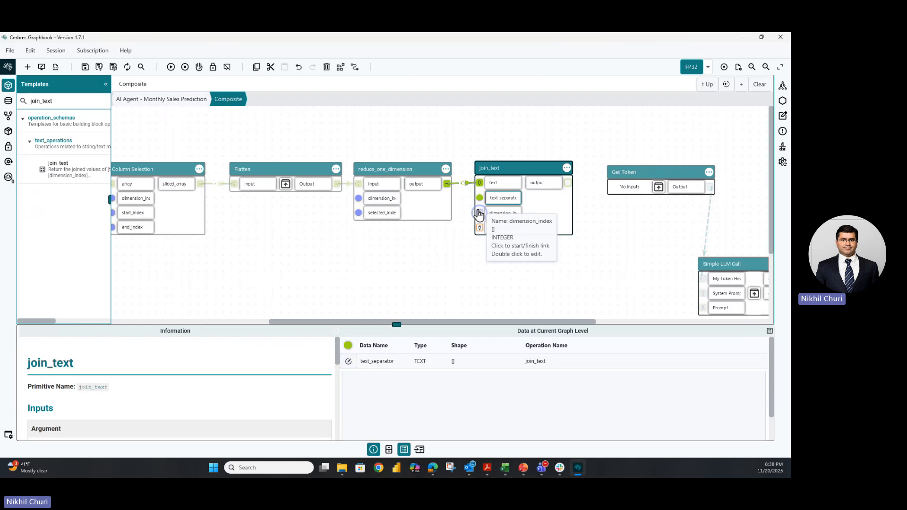
Look through the rows of join_text's text input, and set its dimension_index to the scalar integer 0
{"action": "left_click", "coordinate": [499, 186]}
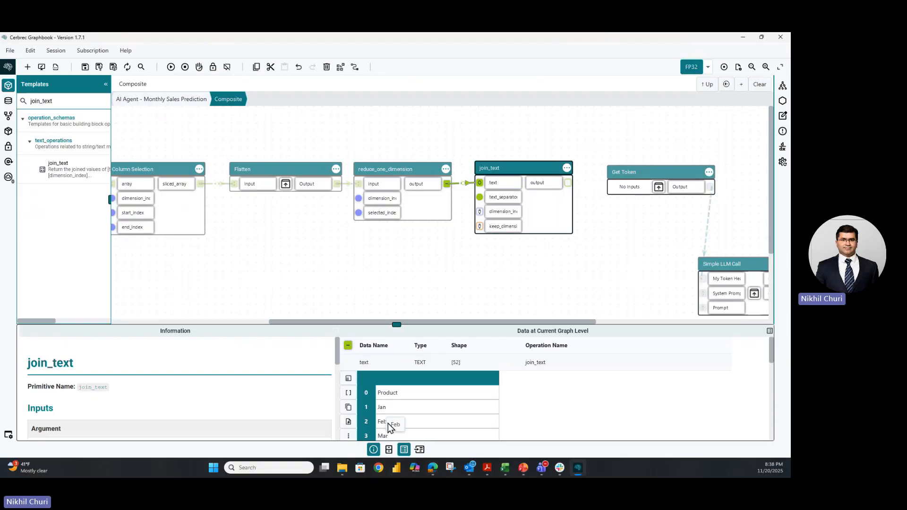
{"action": "scroll", "coordinate": [397, 416], "scroll_direction": "down", "scroll_amount": 1}
{"action": "scroll", "coordinate": [396, 415], "scroll_direction": "down", "scroll_amount": 5}
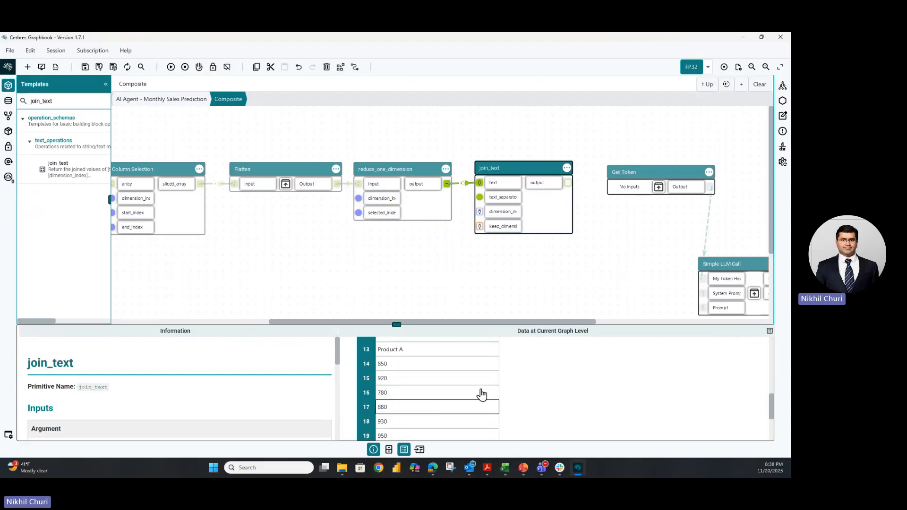
{"action": "left_click_drag", "start_coordinate": [770, 405], "coordinate": [780, 427]}
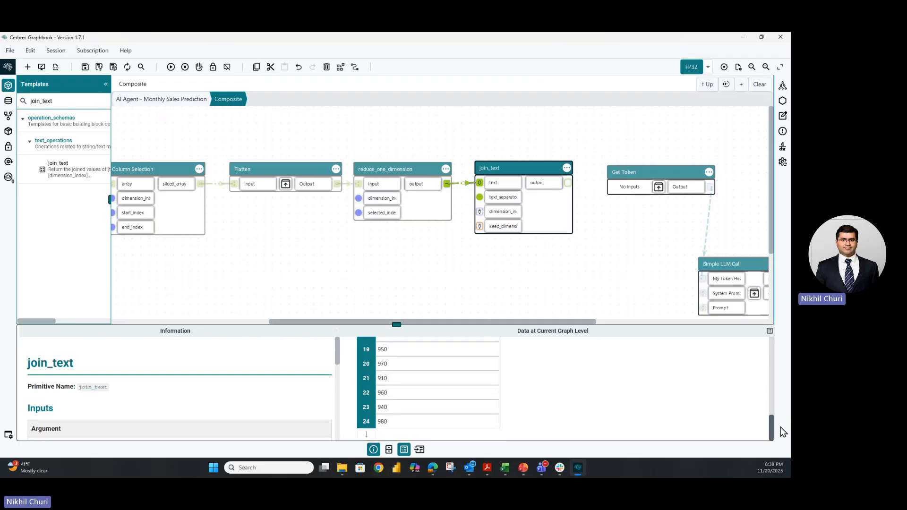
{"action": "left_click_drag", "start_coordinate": [780, 427], "coordinate": [786, 320]}
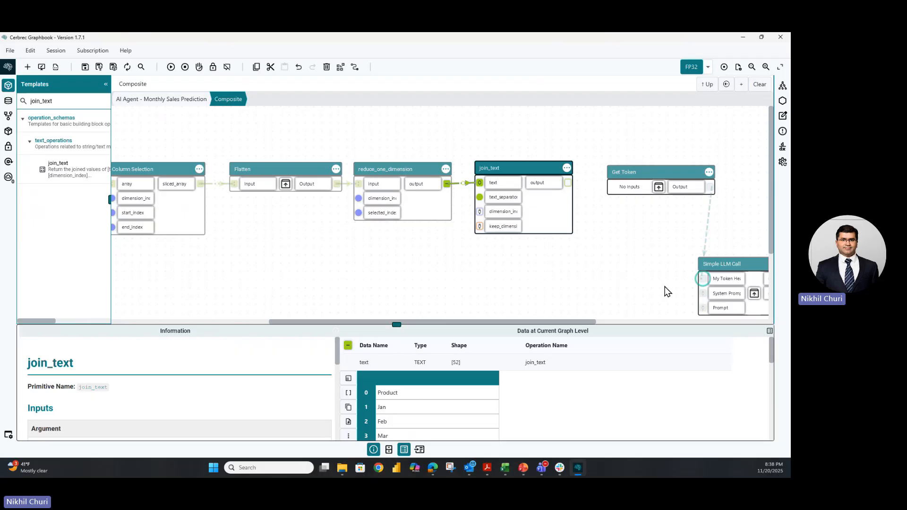
{"action": "left_click", "coordinate": [479, 215]}
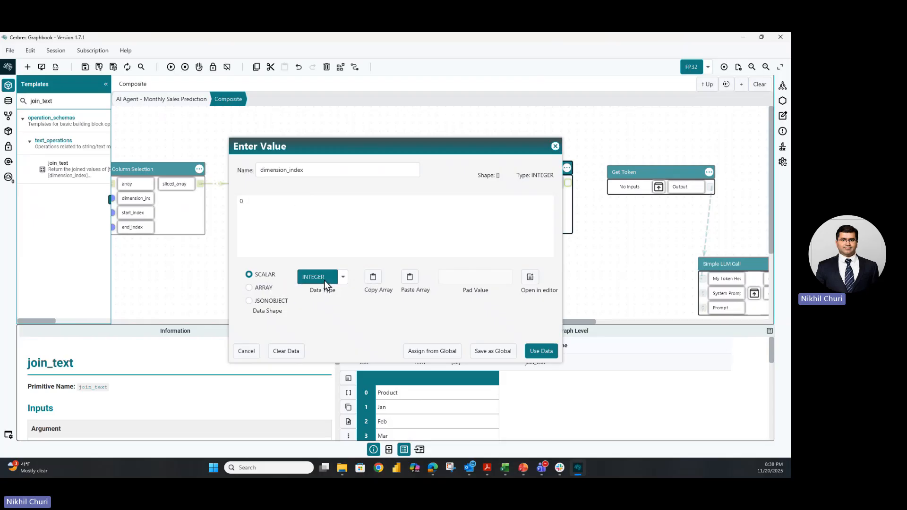
{"action": "left_click", "coordinate": [532, 355]}
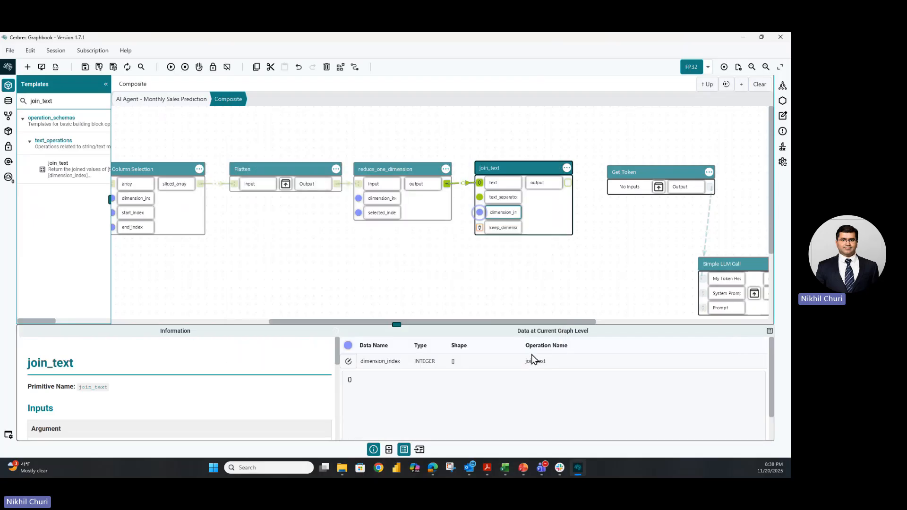
Set the join_text block's keep_dimension to false as a scalar BOOLEAN
{"action": "left_click", "coordinate": [513, 231]}
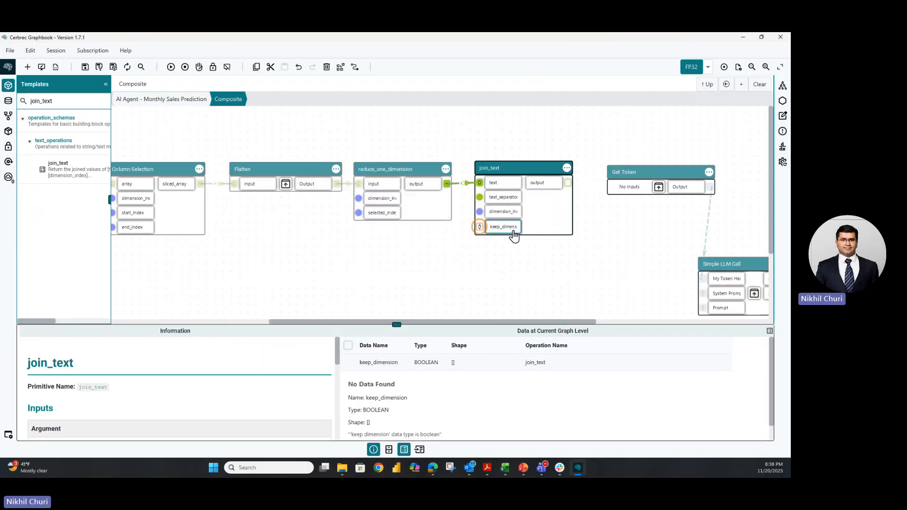
{"action": "double_click", "coordinate": [479, 228]}
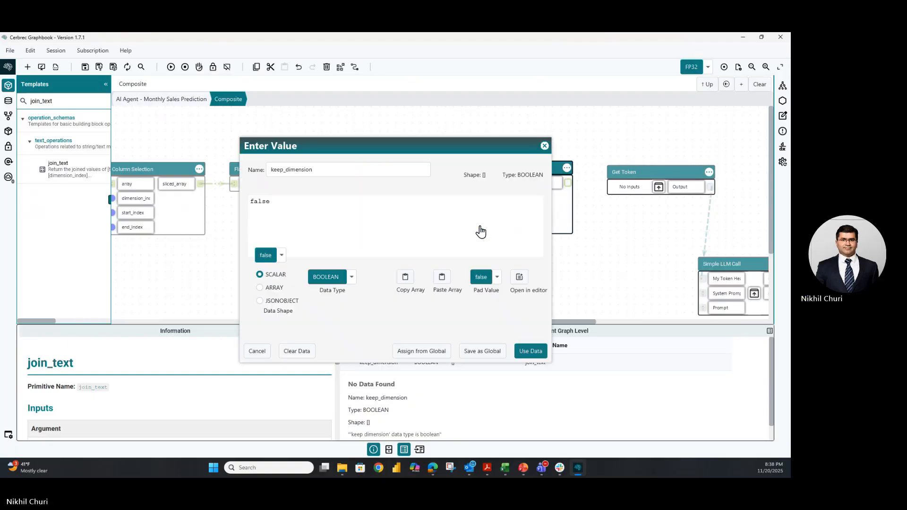
{"action": "left_click", "coordinate": [350, 278]}
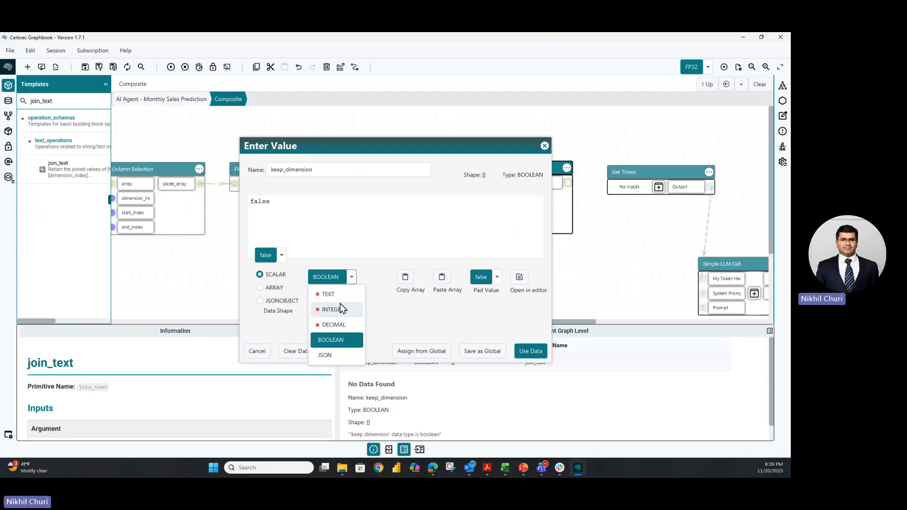
{"action": "left_click", "coordinate": [389, 332]}
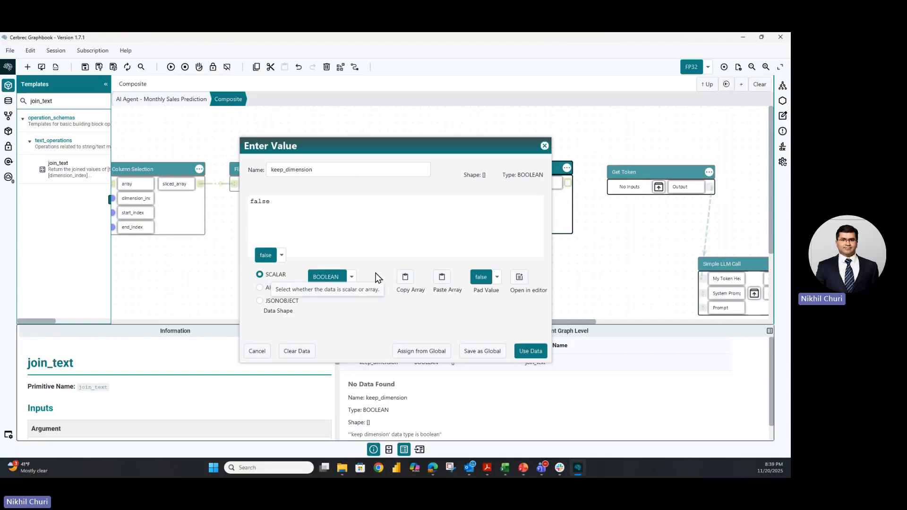
{"action": "left_click", "coordinate": [532, 353]}
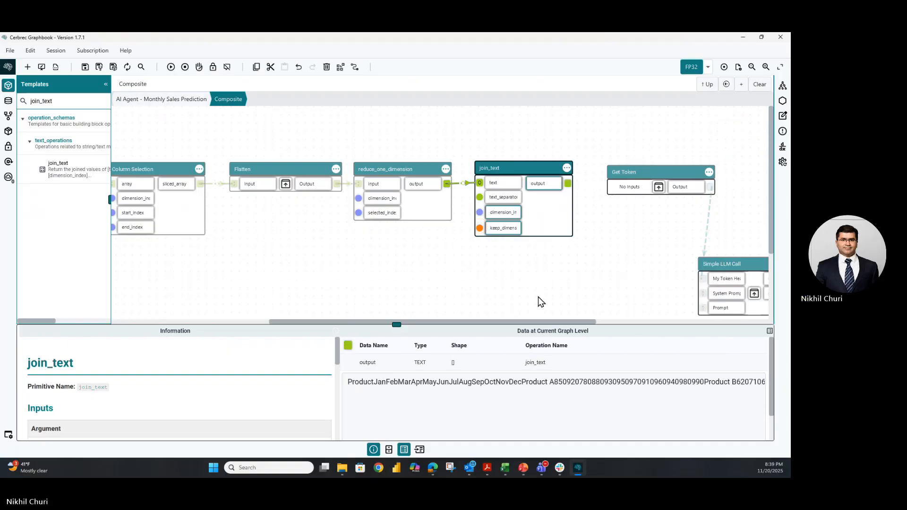
{"action": "mouse_move", "coordinate": [479, 230]}
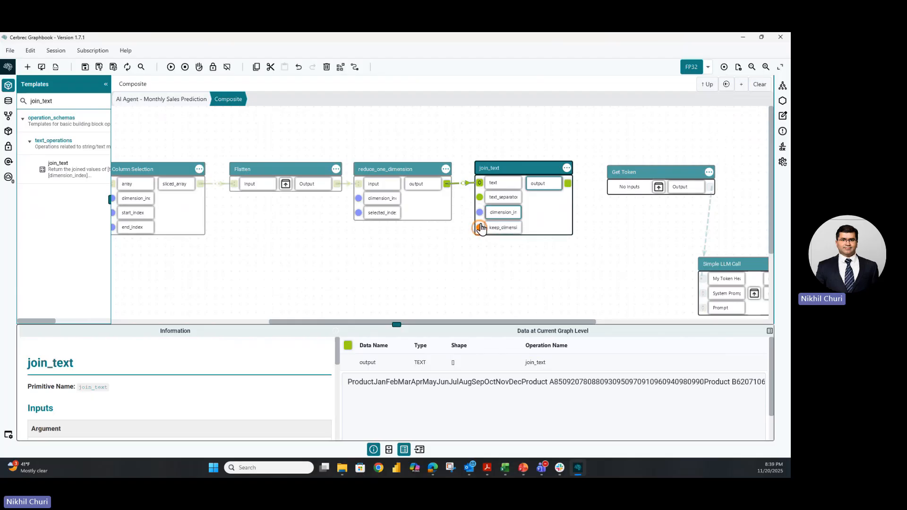
{"action": "double_click", "coordinate": [481, 228]}
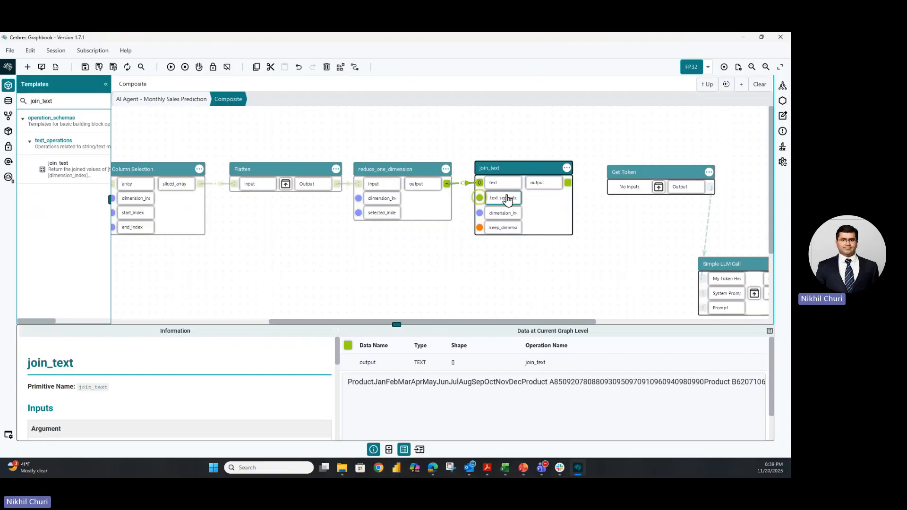
Trace the data from read_from_file through Remove Headers, Column Selection and Flatten, and compare join_text's text input with its output
{"action": "left_click", "coordinate": [480, 182]}
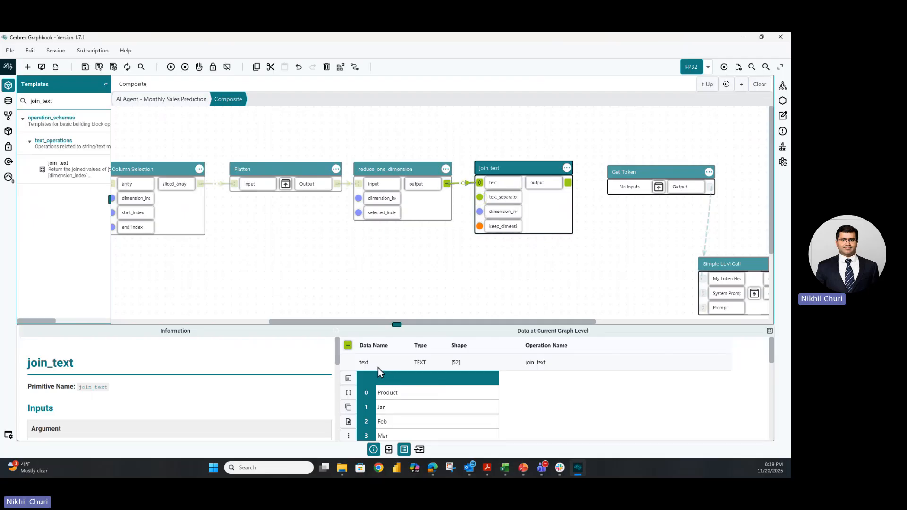
{"action": "left_click_drag", "start_coordinate": [522, 322], "coordinate": [233, 330]}
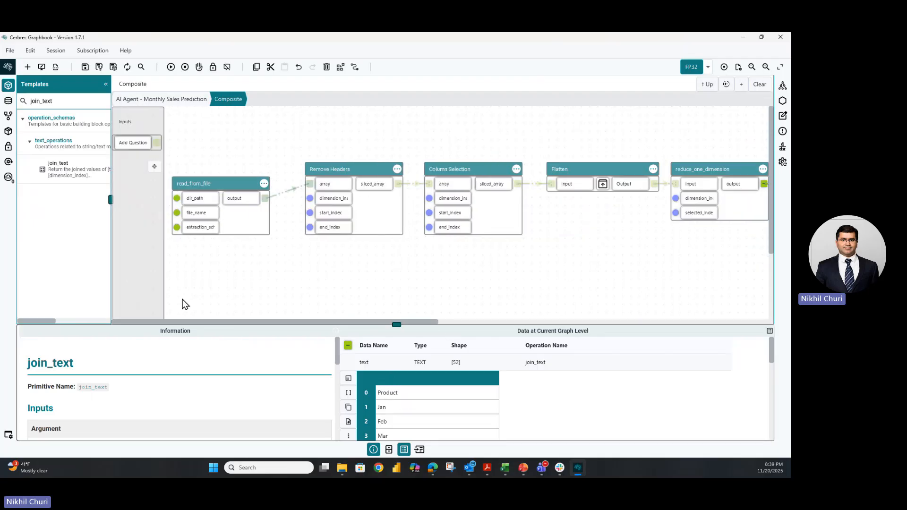
{"action": "left_click", "coordinate": [263, 199]}
{"action": "left_click", "coordinate": [393, 196]}
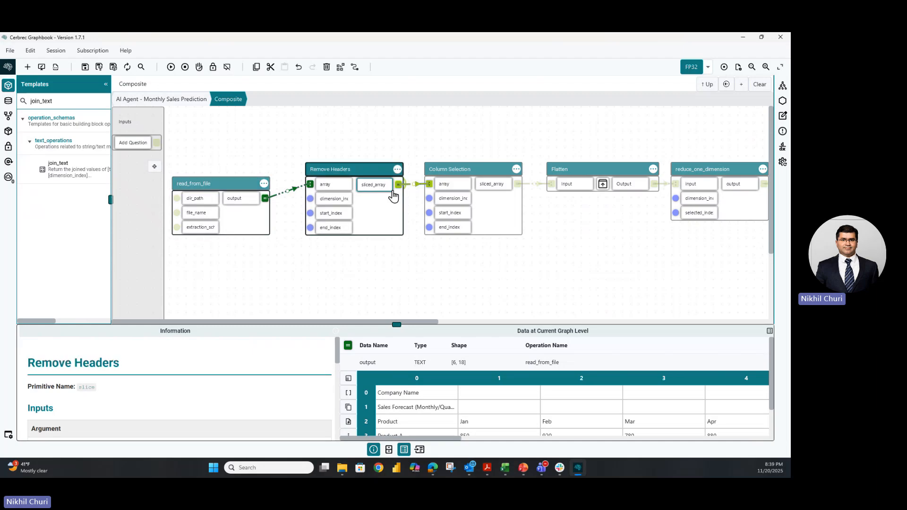
{"action": "left_click", "coordinate": [492, 184]}
{"action": "left_click", "coordinate": [623, 184]}
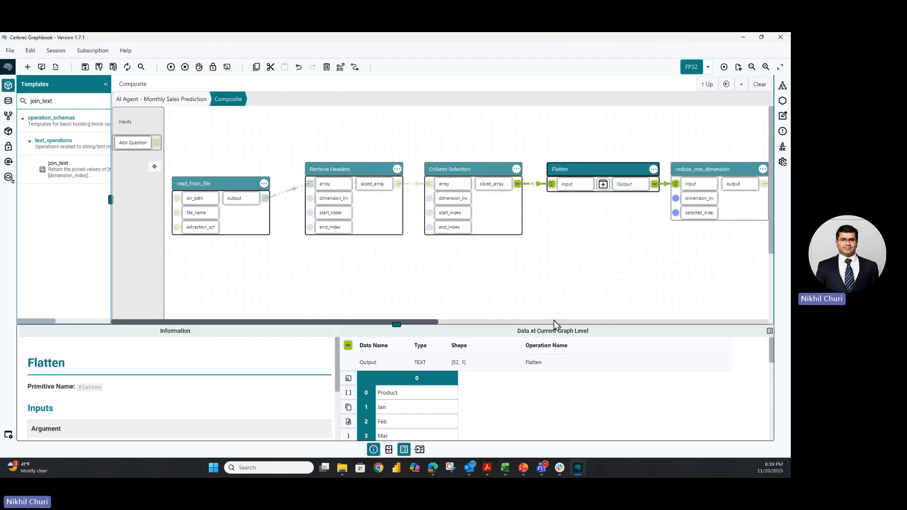
{"action": "left_click_drag", "start_coordinate": [422, 322], "coordinate": [646, 309]}
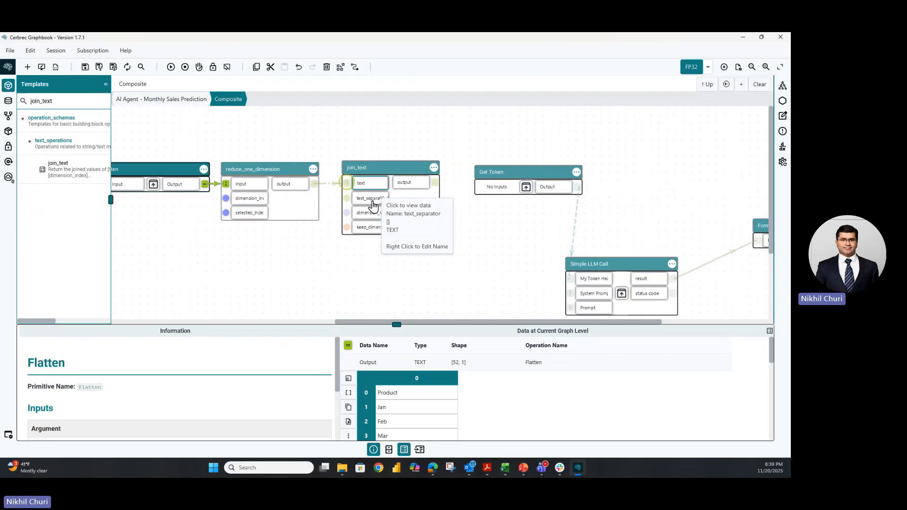
{"action": "left_click", "coordinate": [368, 184]}
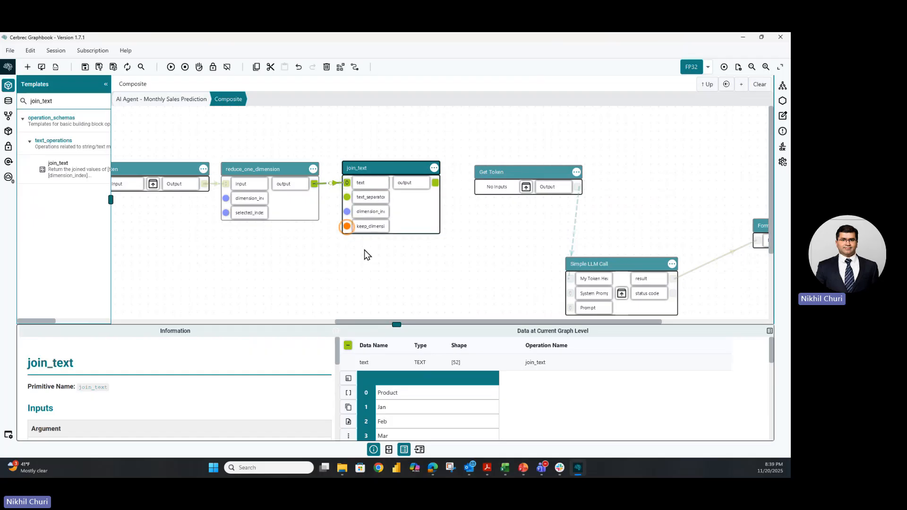
{"action": "left_click", "coordinate": [407, 185]}
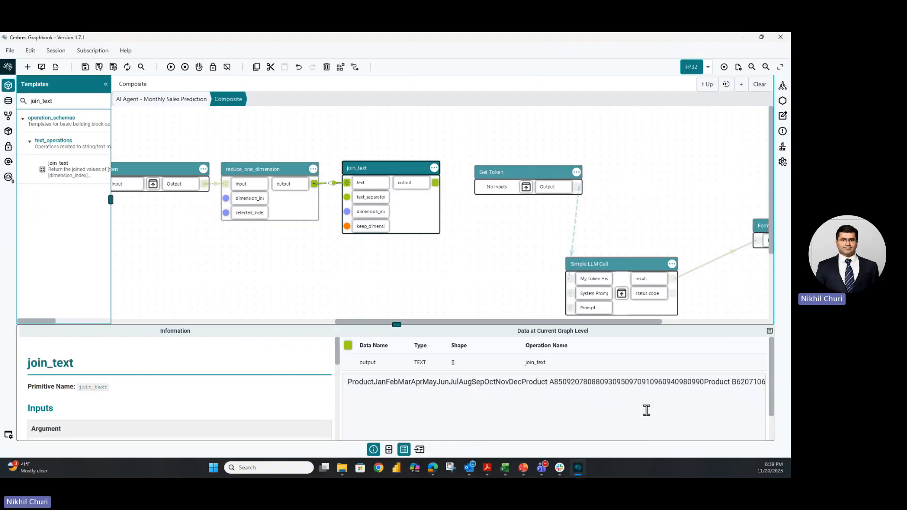
{"action": "scroll", "coordinate": [649, 404], "scroll_direction": "down", "scroll_amount": 1}
{"action": "left_click_drag", "start_coordinate": [569, 435], "coordinate": [506, 417]}
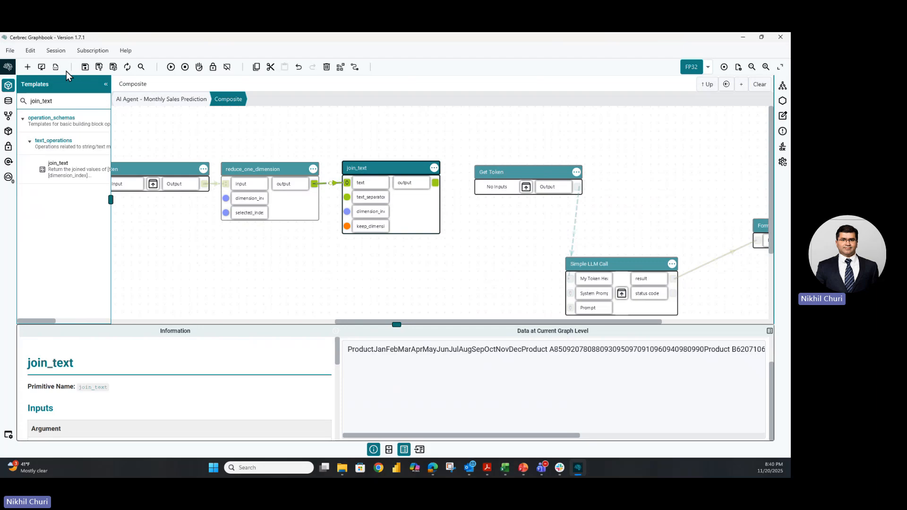
Save the project, and shift the Get Token, Simple LLM Call and Format Output blocks away from join_text to free up canvas space
{"action": "left_click", "coordinate": [85, 67]}
{"action": "left_click", "coordinate": [448, 279]}
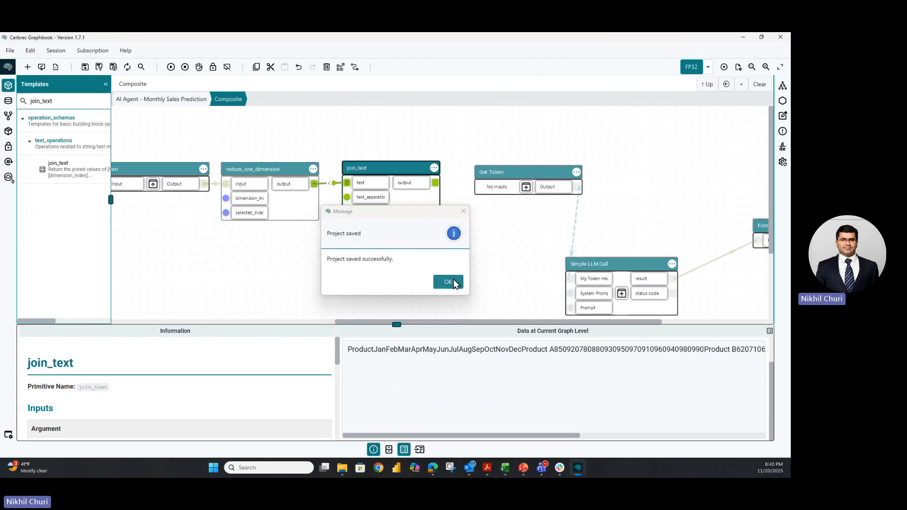
{"action": "left_click_drag", "start_coordinate": [617, 268], "coordinate": [668, 284]}
{"action": "left_click_drag", "start_coordinate": [613, 322], "coordinate": [743, 326]}
{"action": "left_click_drag", "start_coordinate": [244, 144], "coordinate": [680, 342]}
{"action": "left_click_drag", "start_coordinate": [349, 178], "coordinate": [620, 217]}
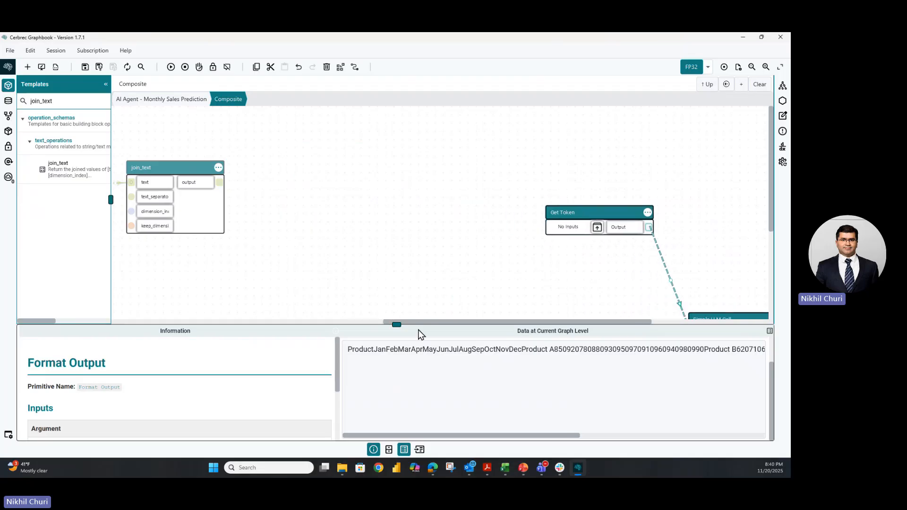
Switch to the PowerPoint Steps slide to review the "Concatenate text" items, and return to Cerbrec Graphbook
{"action": "left_click_drag", "start_coordinate": [429, 321], "coordinate": [355, 319]}
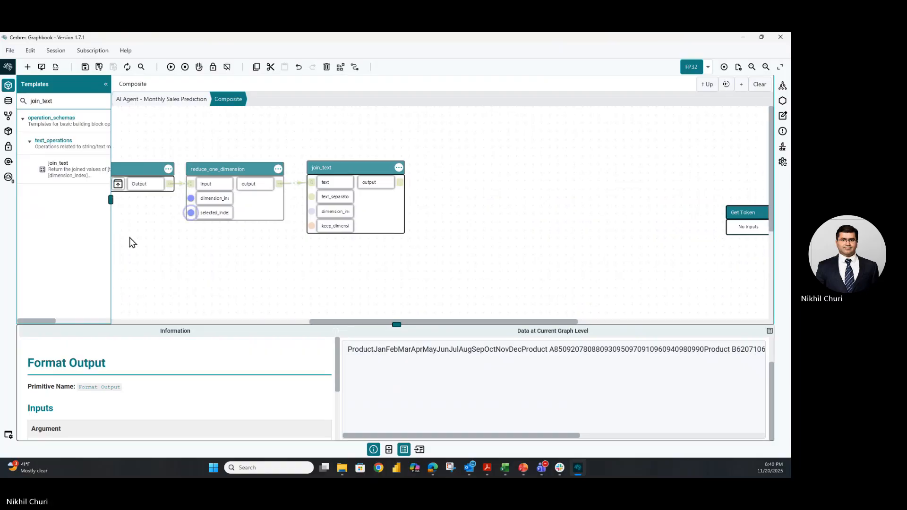
{"action": "key", "text": "alt+Tab"}
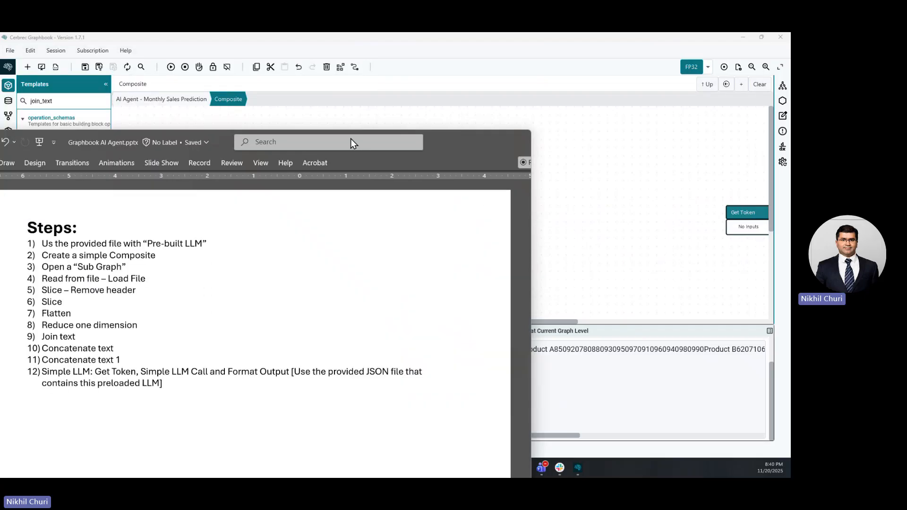
{"action": "left_click_drag", "start_coordinate": [350, 138], "coordinate": [397, 106]}
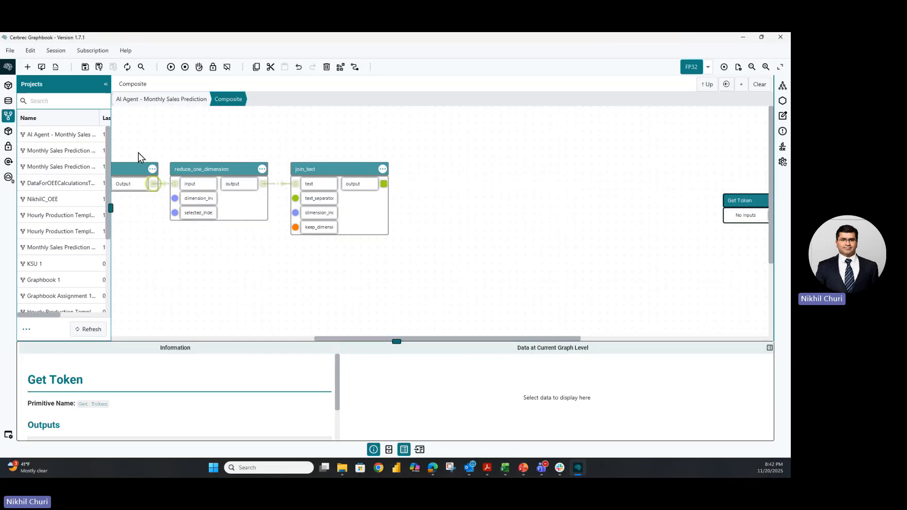
Search the templates for "concat" and add a concatenate_text block after join_text
{"action": "left_click", "coordinate": [8, 85]}
{"action": "double_click", "coordinate": [55, 101]}
{"action": "type", "text": "concat"}
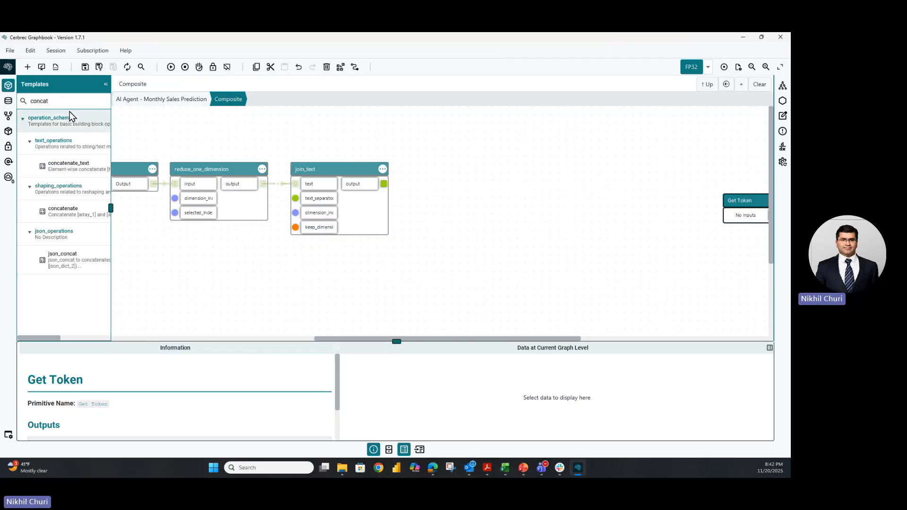
{"action": "left_click_drag", "start_coordinate": [64, 165], "coordinate": [420, 164]}
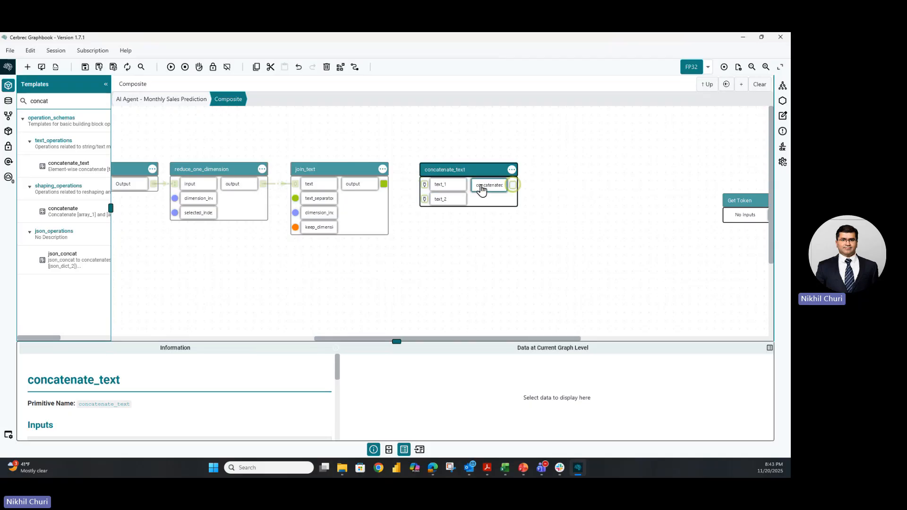
Raise the concatenate_text block slightly, connect the join_text output to its text_2 input, and view its text_1 input
{"action": "left_click", "coordinate": [359, 184]}
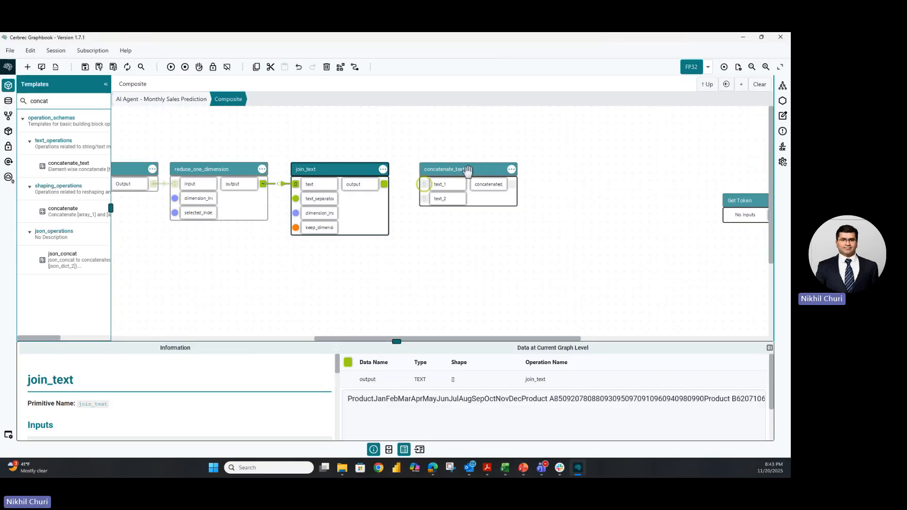
{"action": "left_click_drag", "start_coordinate": [464, 172], "coordinate": [461, 155]}
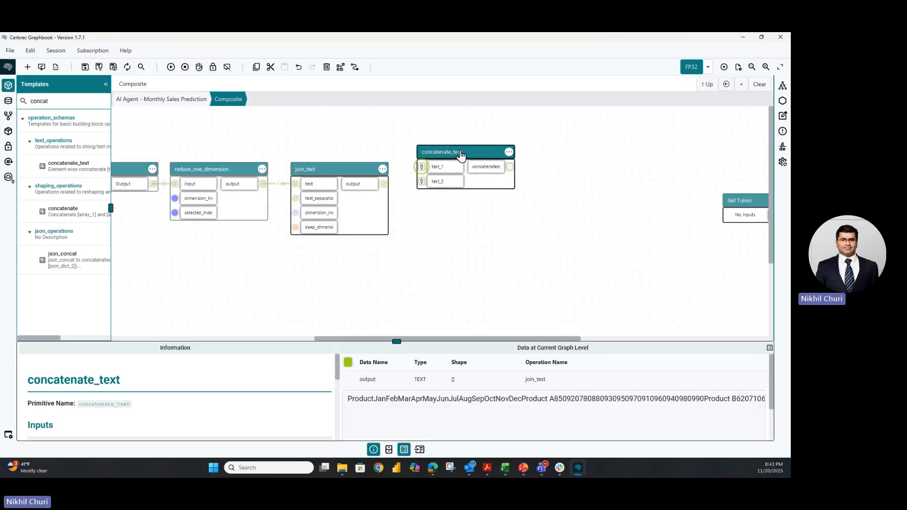
{"action": "left_click_drag", "start_coordinate": [383, 183], "coordinate": [422, 186]}
{"action": "left_click", "coordinate": [440, 169]}
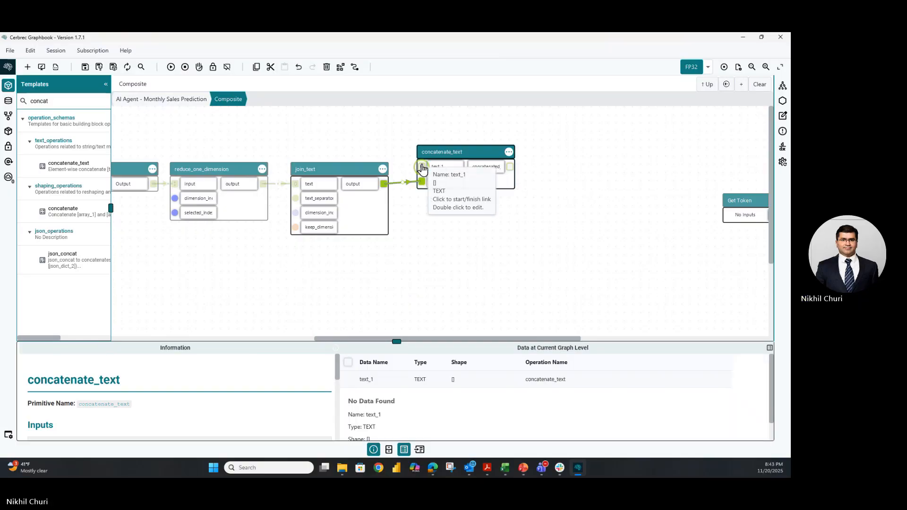
Paste the prompt text starting "Step 1: Data Acquisition Process user-provided historical sales data" into the text_1 input of concatenate_text
{"action": "double_click", "coordinate": [422, 167]}
{"action": "left_click", "coordinate": [297, 208]}
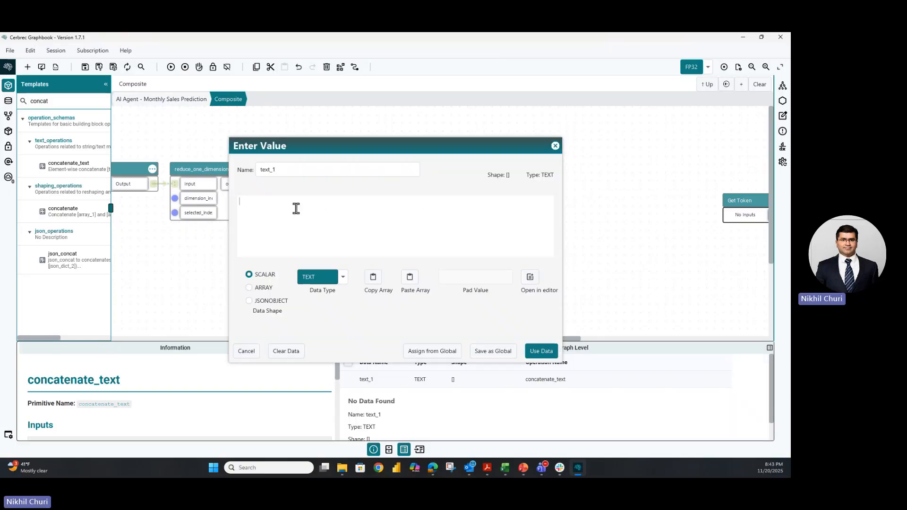
{"action": "key", "text": "ctrl+v"}
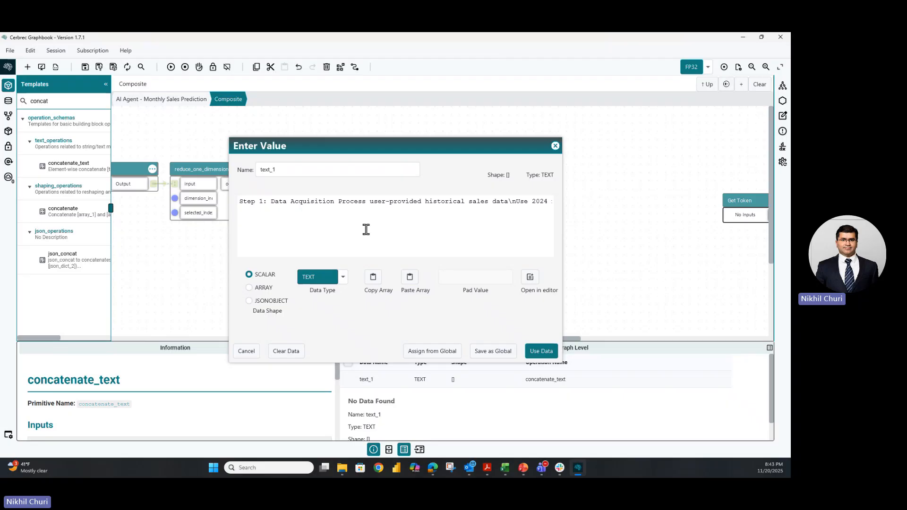
Check the pasted prompt text from "Step 1" through "Use 2024 monthly sales data below:" and apply it as the text_1 value
{"action": "left_click_drag", "start_coordinate": [374, 204], "coordinate": [495, 201]}
{"action": "left_click", "coordinate": [495, 202]}
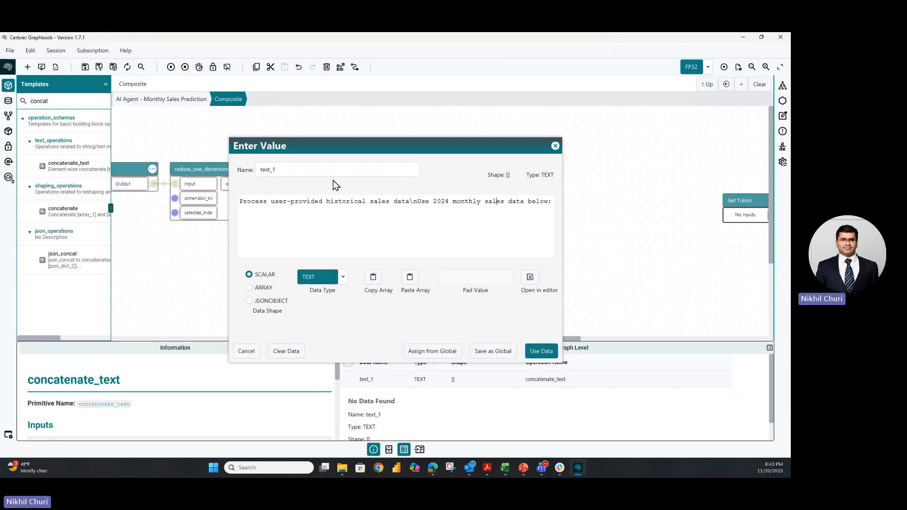
{"action": "left_click_drag", "start_coordinate": [371, 205], "coordinate": [203, 211]}
{"action": "left_click", "coordinate": [262, 210]}
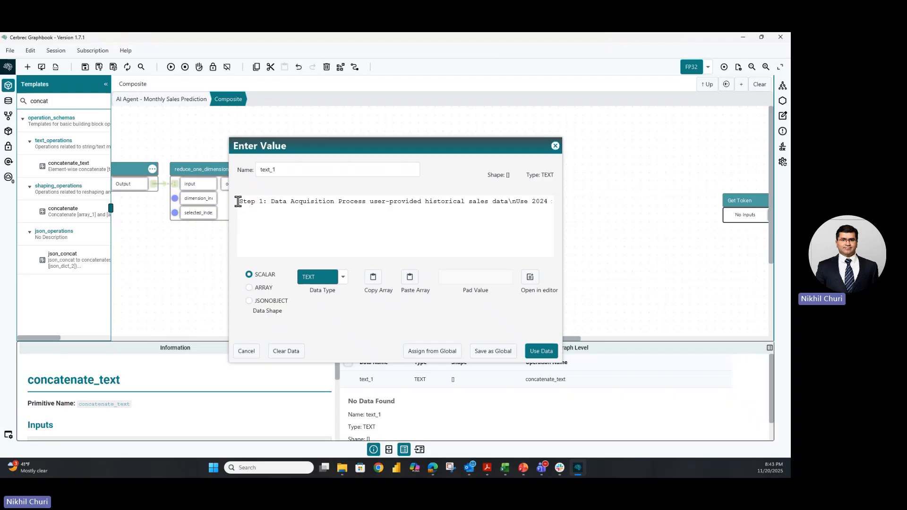
{"action": "key", "text": "ctrl+a"}
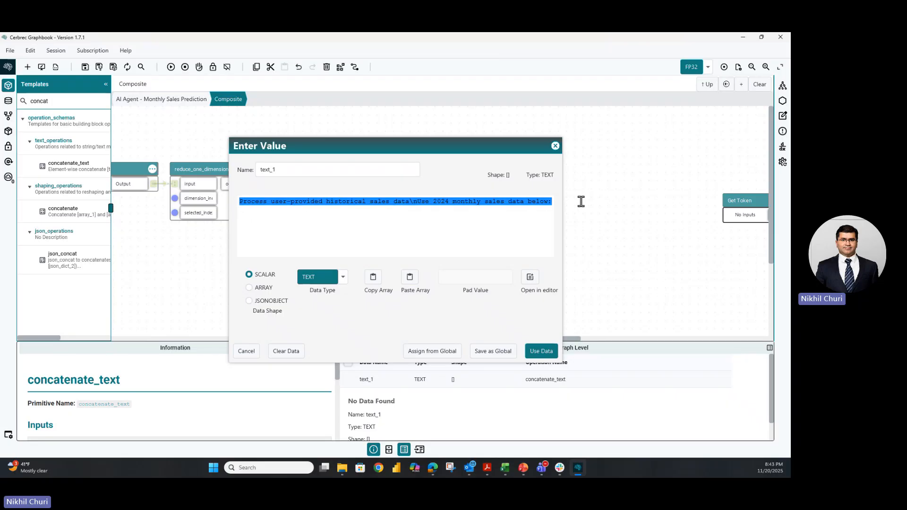
{"action": "left_click", "coordinate": [492, 201]}
{"action": "left_click_drag", "start_coordinate": [491, 201], "coordinate": [259, 208]}
{"action": "left_click", "coordinate": [265, 208]}
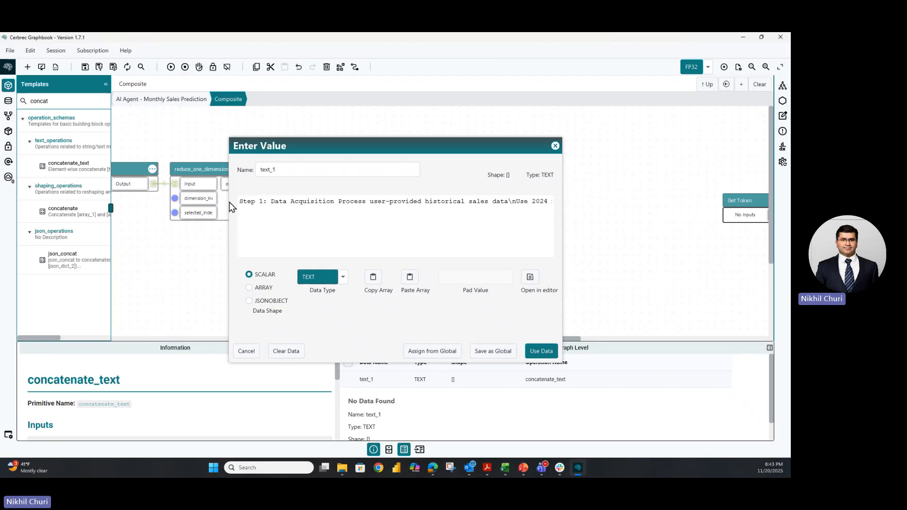
{"action": "left_click_drag", "start_coordinate": [240, 200], "coordinate": [469, 213]}
{"action": "left_click", "coordinate": [466, 213]}
{"action": "left_click_drag", "start_coordinate": [241, 202], "coordinate": [601, 203]}
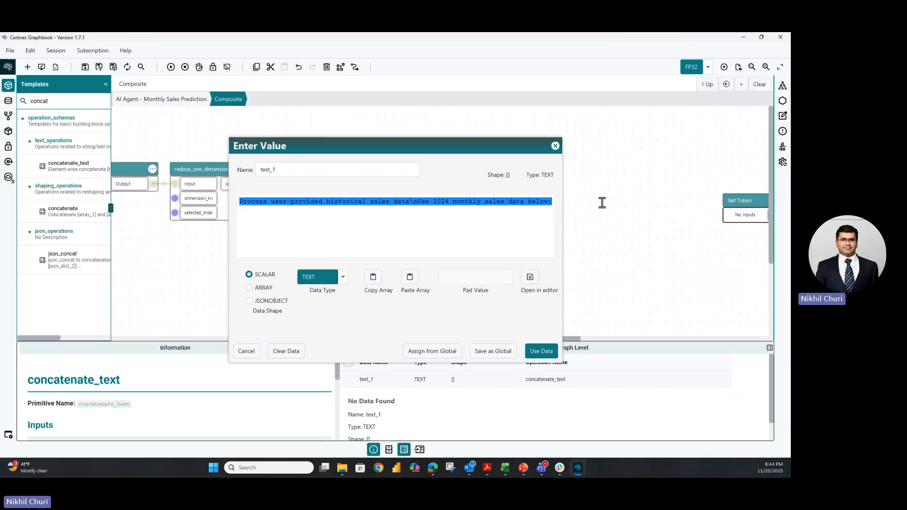
{"action": "left_click", "coordinate": [478, 201]}
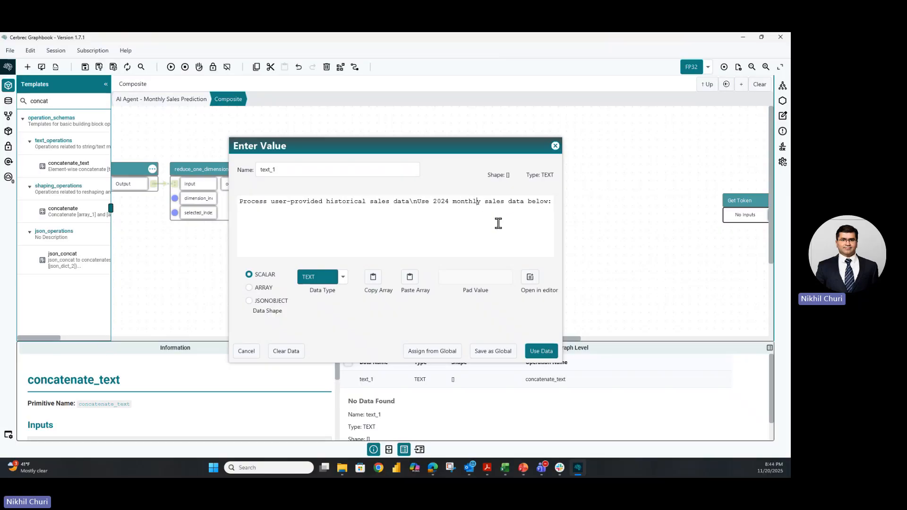
{"action": "left_click", "coordinate": [540, 351]}
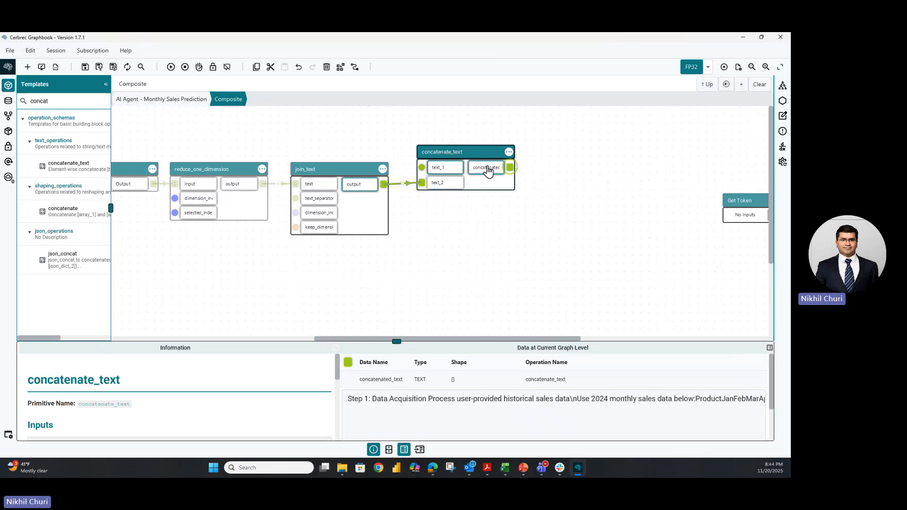
Examine the data of concatenate_text's text_1 input and its concatenated_text output through to the end of the text
{"action": "left_click", "coordinate": [445, 169]}
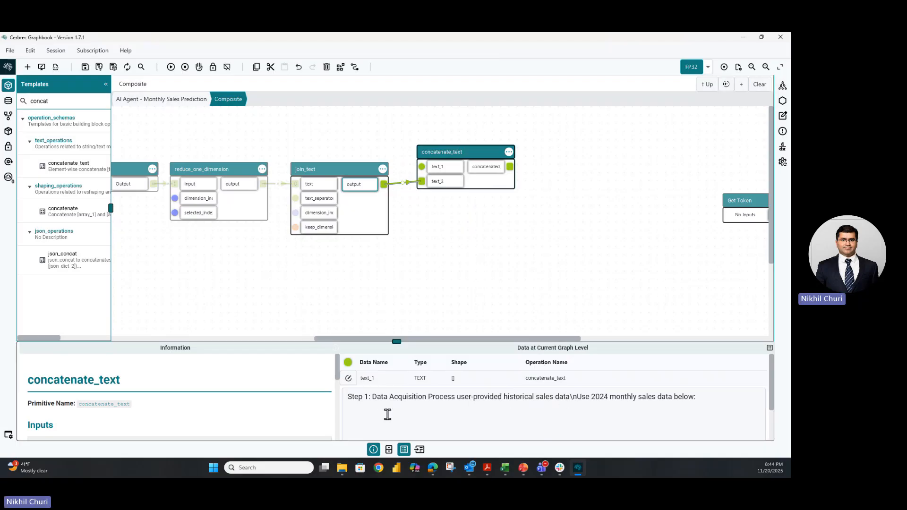
{"action": "scroll", "coordinate": [399, 425], "scroll_direction": "down", "scroll_amount": 2}
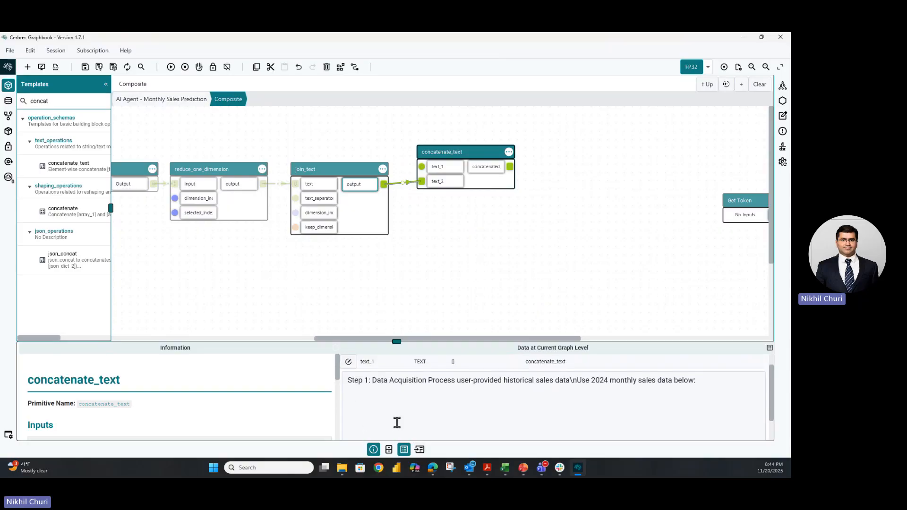
{"action": "scroll", "coordinate": [396, 420], "scroll_direction": "up", "scroll_amount": 2}
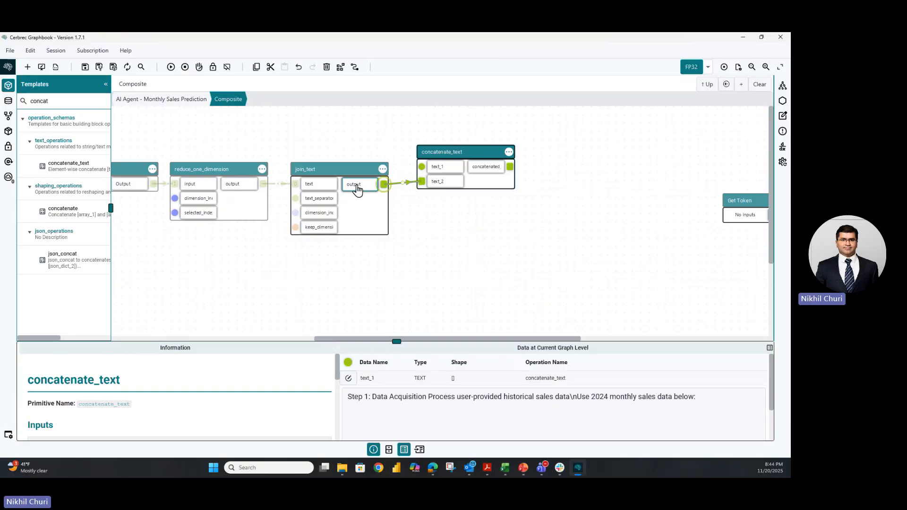
{"action": "left_click", "coordinate": [491, 169]}
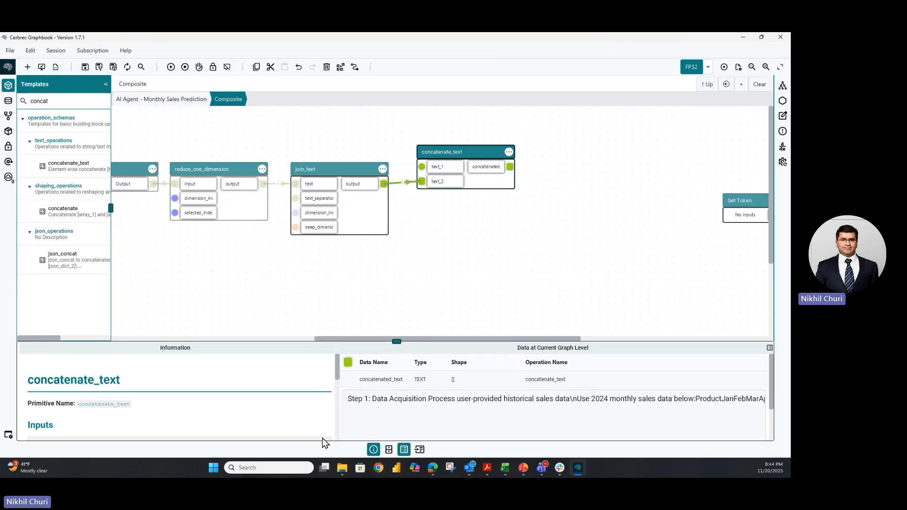
{"action": "left_click", "coordinate": [464, 419]}
{"action": "left_click_drag", "start_coordinate": [658, 400], "coordinate": [789, 403]}
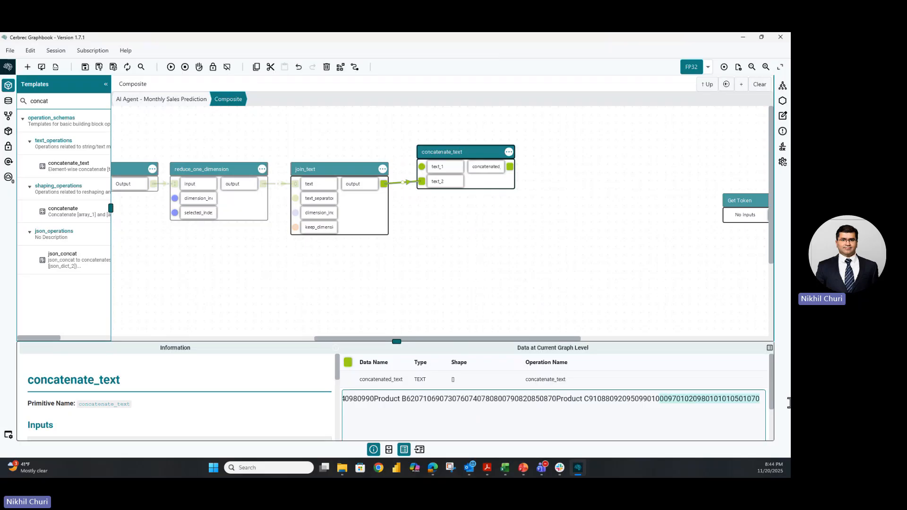
{"action": "left_click", "coordinate": [674, 403]}
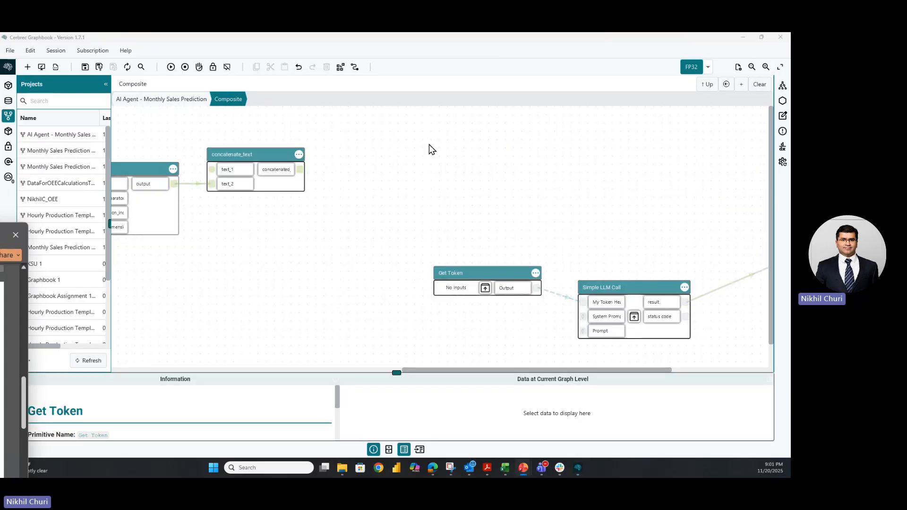
Review the Steps slide in PowerPoint, return to Cerbrec Graphbook, and add a second concatenate_text block beside the first one
{"action": "key", "text": "alt+Tab"}
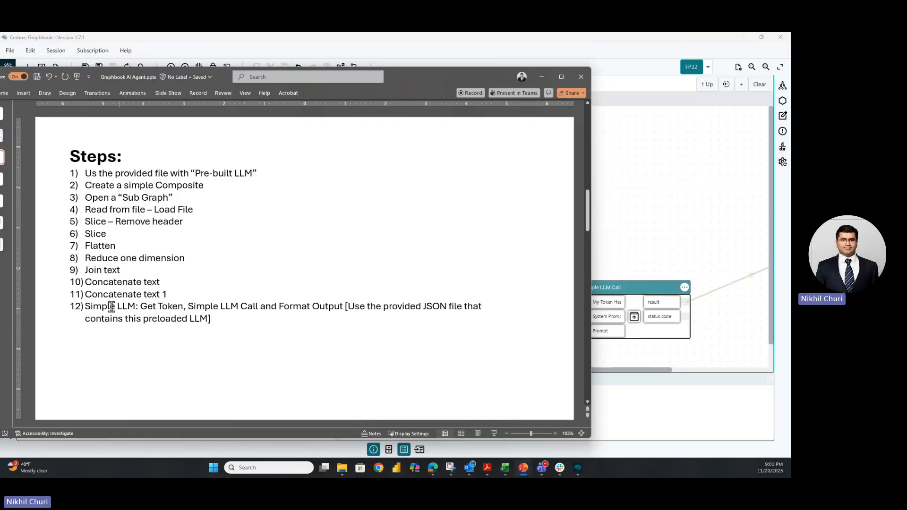
{"action": "left_click_drag", "start_coordinate": [429, 80], "coordinate": [150, 163]}
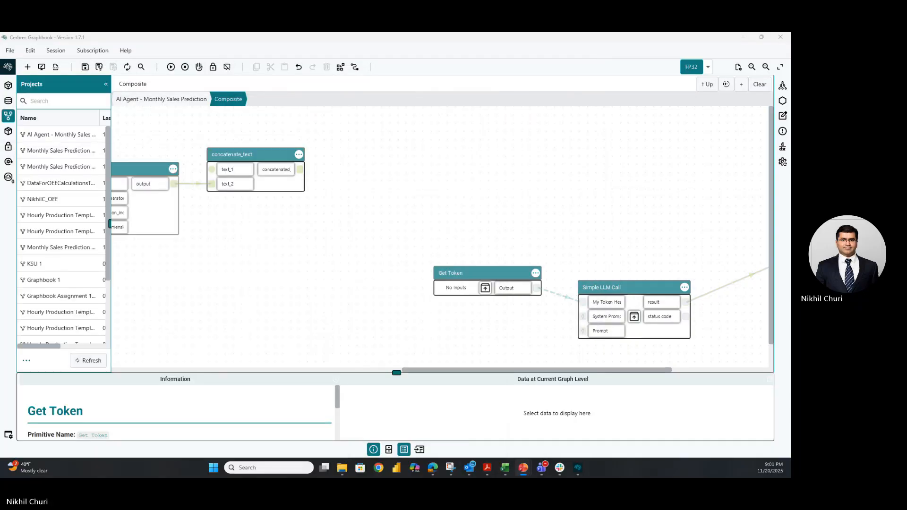
{"action": "left_click", "coordinate": [8, 85]}
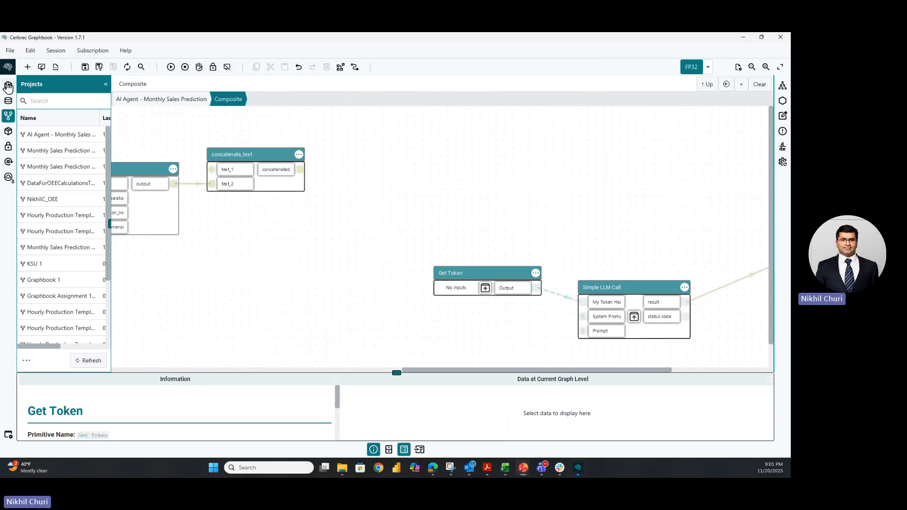
{"action": "left_click", "coordinate": [54, 101]}
{"action": "type", "text": "concat"}
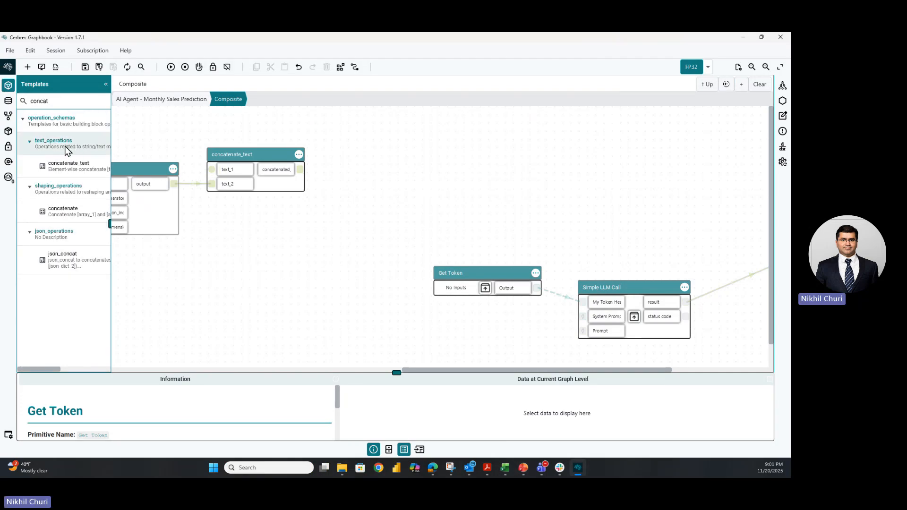
{"action": "left_click_drag", "start_coordinate": [61, 167], "coordinate": [339, 150]}
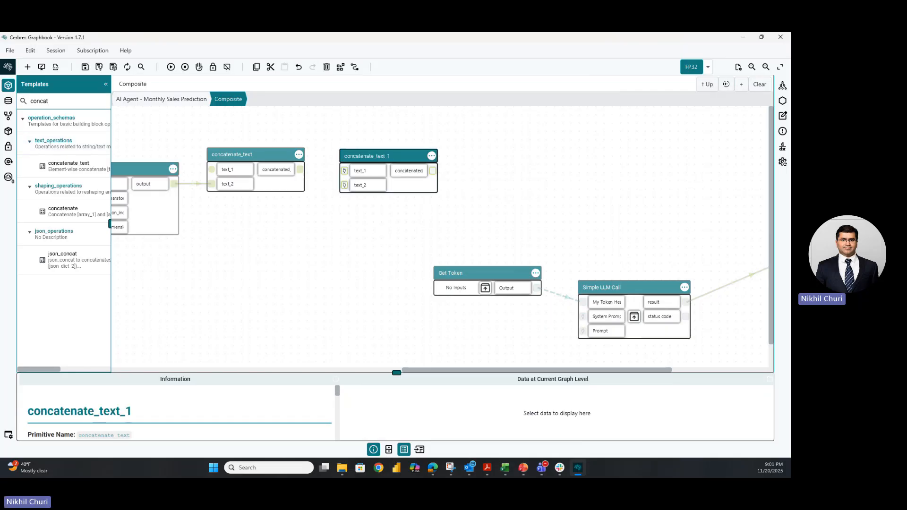
Connect the concatenated output of concatenate_text to the text_1 input of concatenate_text_1
{"action": "key", "text": "alt+Tab"}
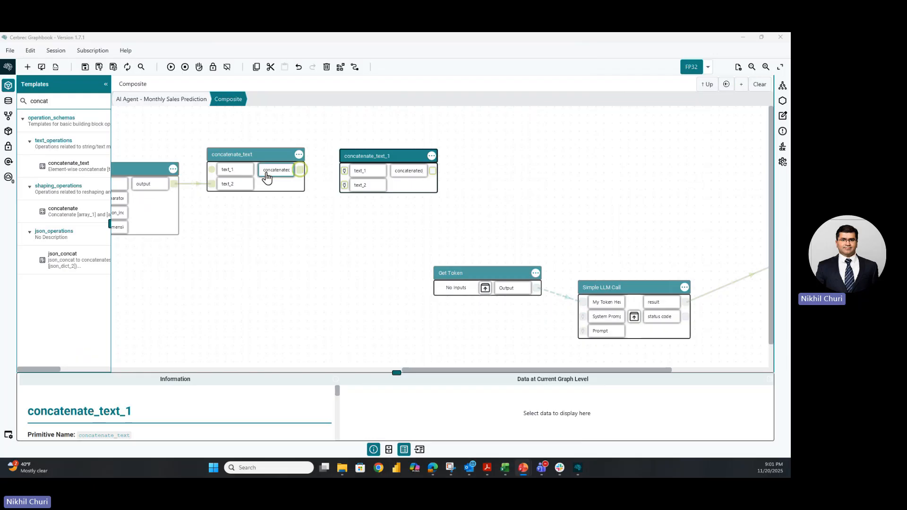
{"action": "left_click", "coordinate": [299, 170]}
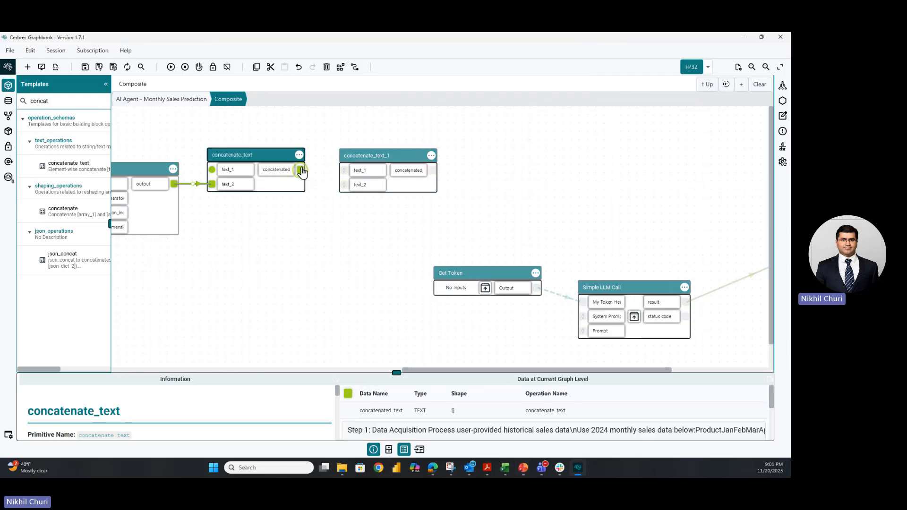
{"action": "left_click_drag", "start_coordinate": [299, 170], "coordinate": [349, 175]}
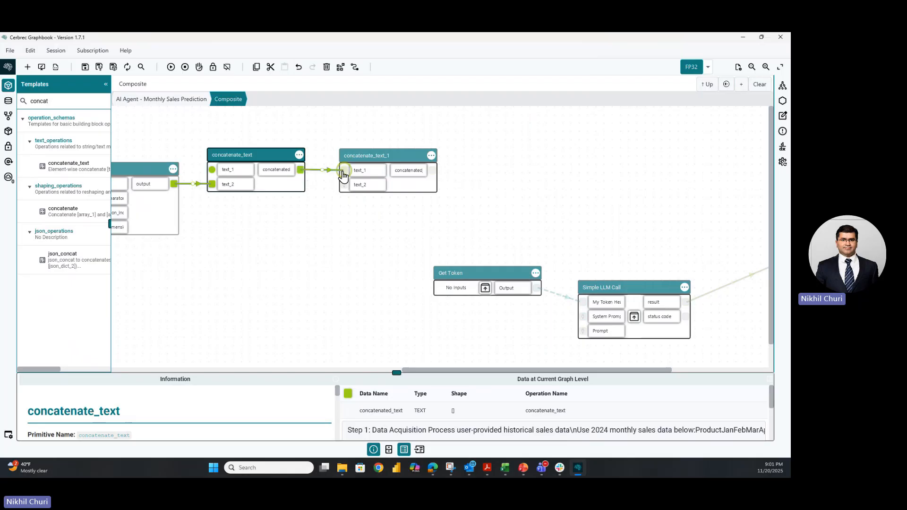
Open the text_2 input of concatenate_text_1 for editing, and switch to slide 6 of the Graphbook AI Agent presentation in PowerPoint
{"action": "left_click", "coordinate": [360, 189]}
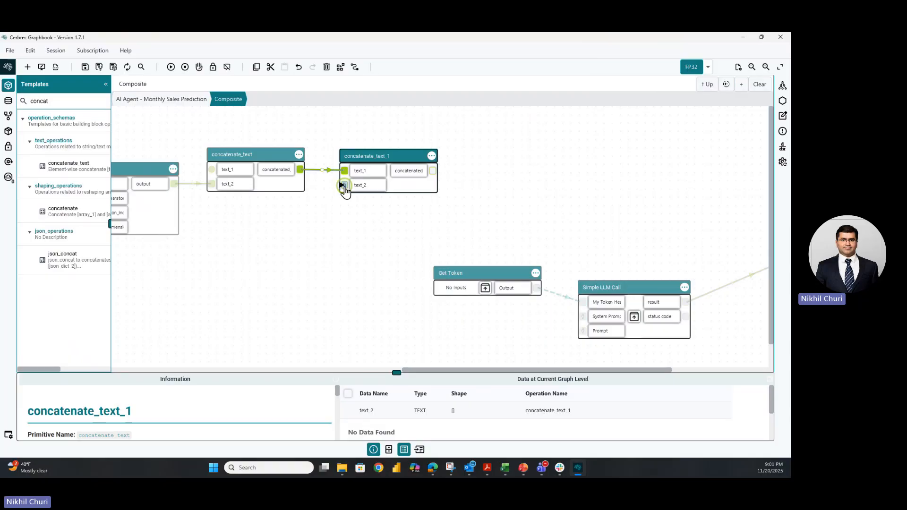
{"action": "double_click", "coordinate": [344, 186]}
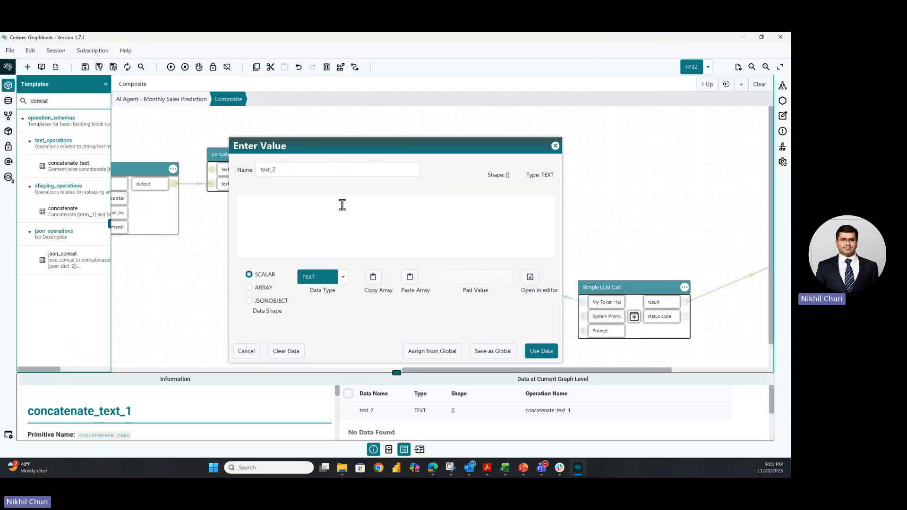
{"action": "key", "text": "alt+Tab"}
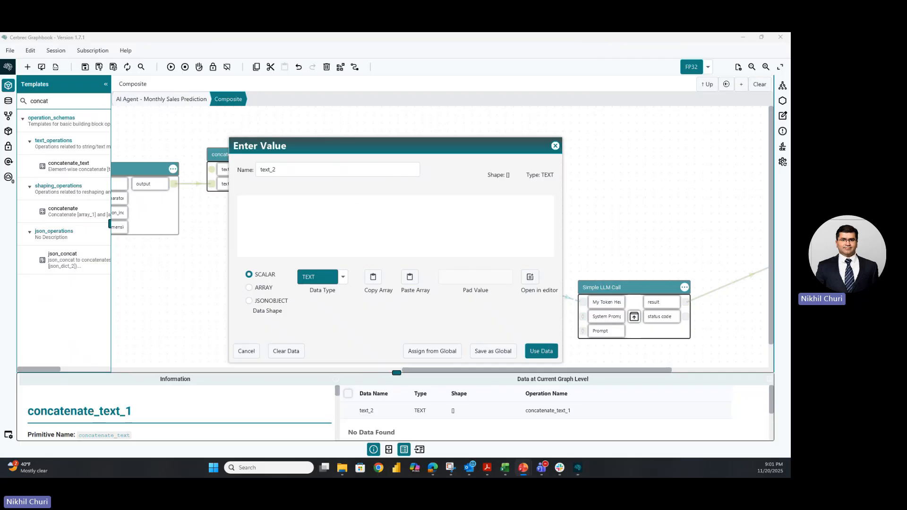
{"action": "left_click_drag", "start_coordinate": [484, 477], "coordinate": [517, 94]}
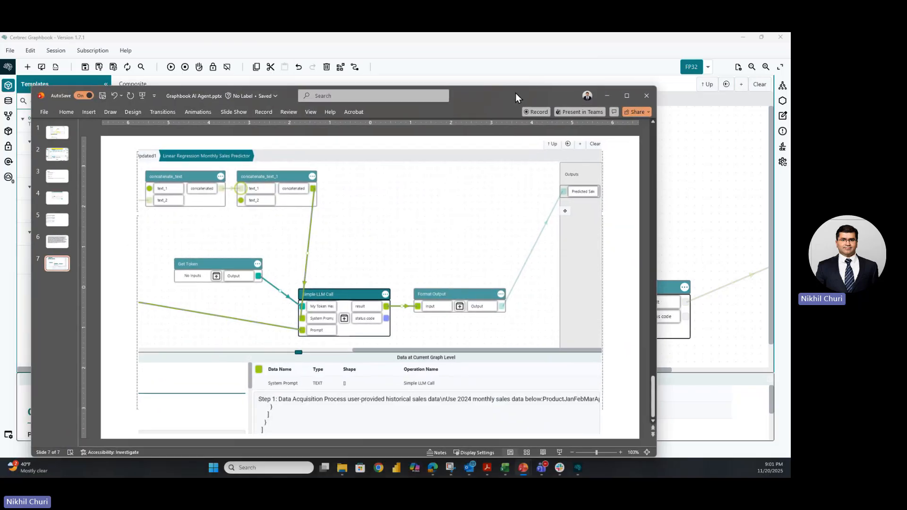
{"action": "left_click", "coordinate": [59, 245]}
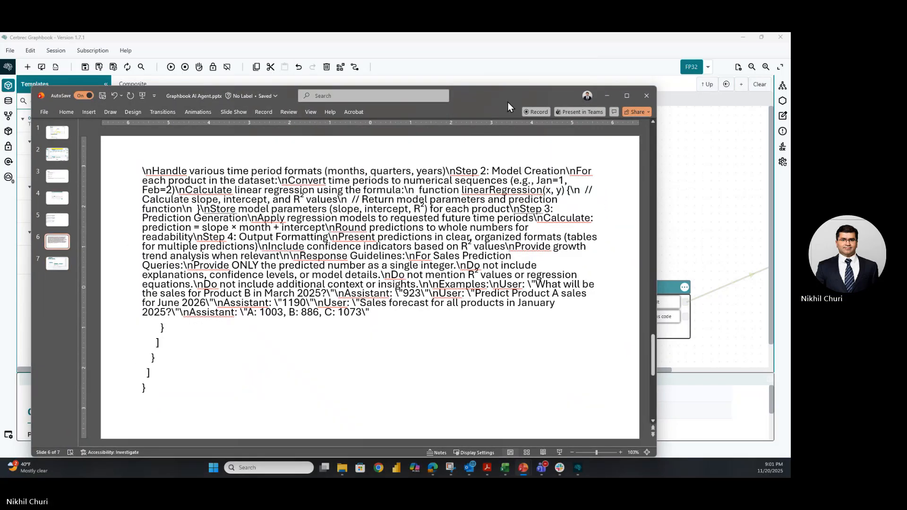
{"action": "double_click", "coordinate": [514, 89]}
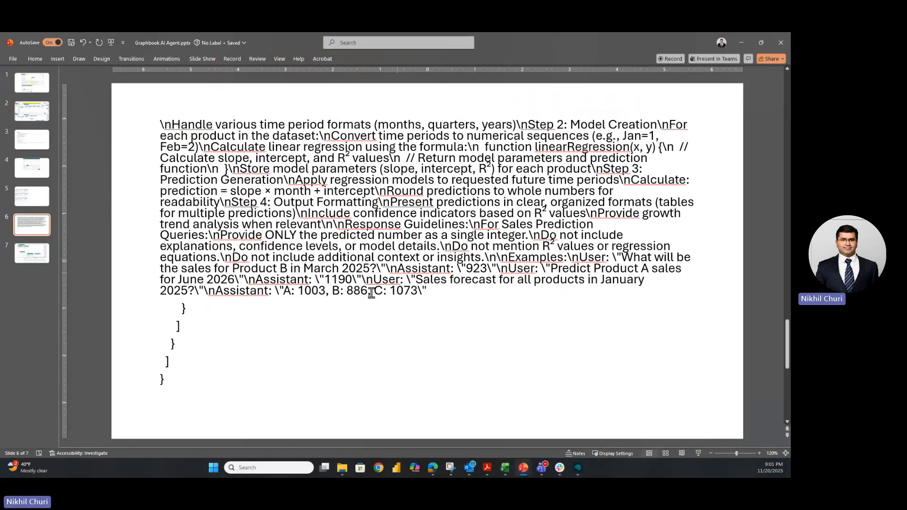
Copy the full prompt text on slide 6, from "\nHandle various time period formats" to the final closing brace, and restore the PowerPoint window
{"action": "left_click", "coordinate": [160, 123]}
{"action": "left_click_drag", "start_coordinate": [160, 124], "coordinate": [228, 396]}
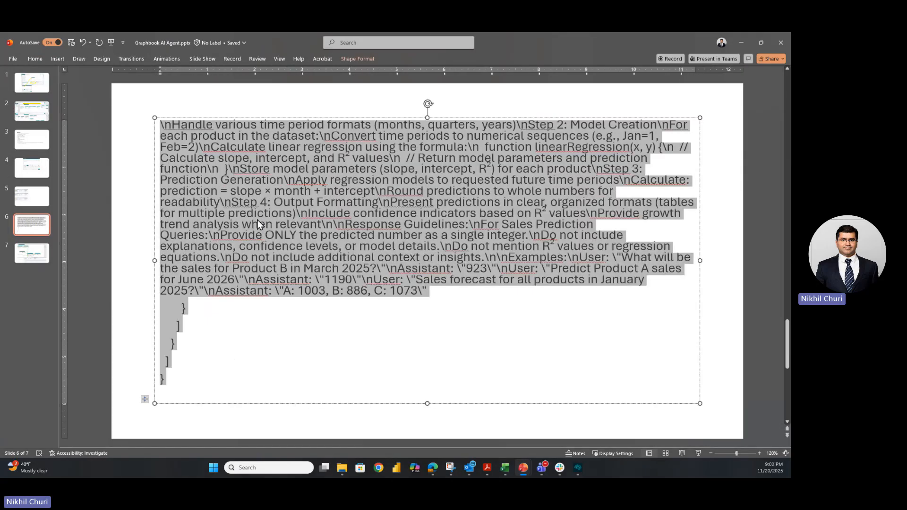
{"action": "left_click", "coordinate": [202, 156]}
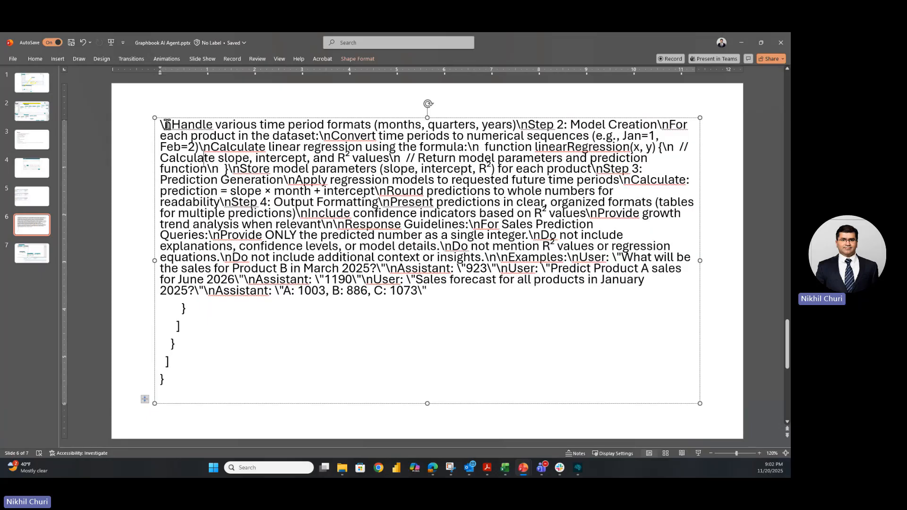
{"action": "left_click_drag", "start_coordinate": [160, 123], "coordinate": [238, 397]}
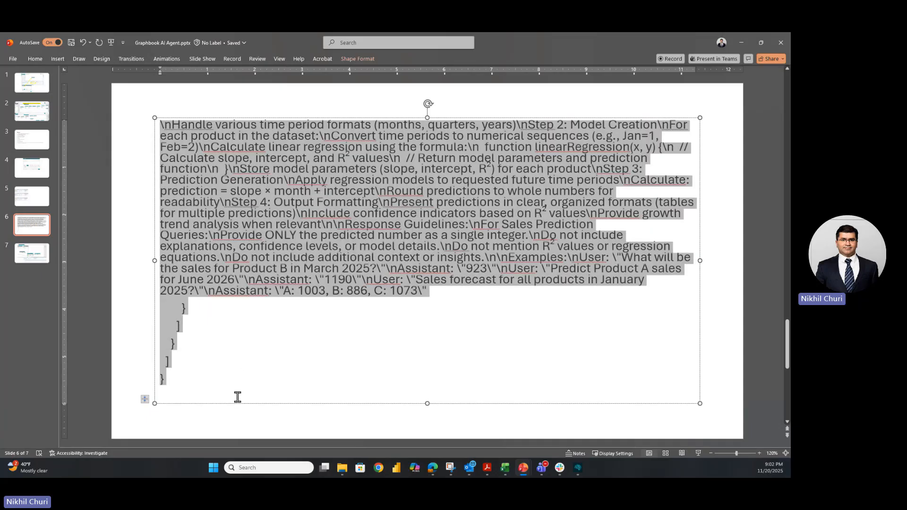
{"action": "right_click", "coordinate": [350, 197]}
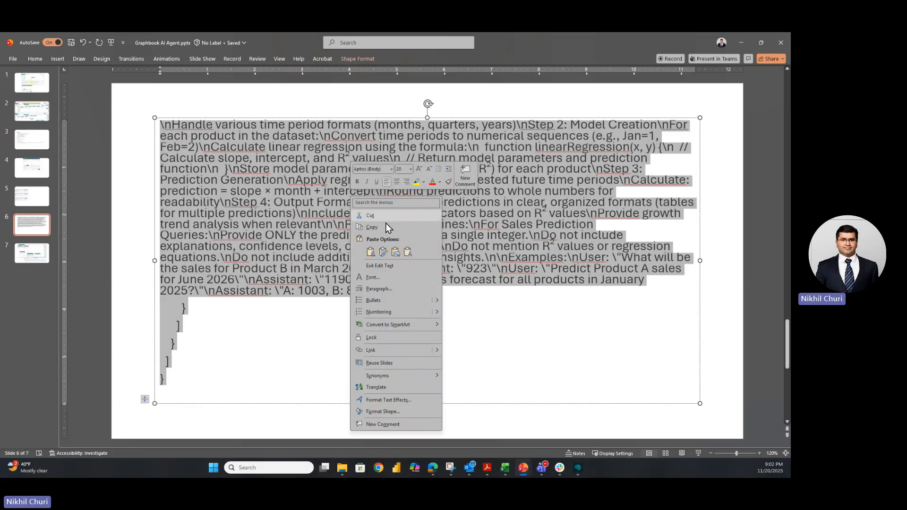
{"action": "left_click", "coordinate": [387, 231]}
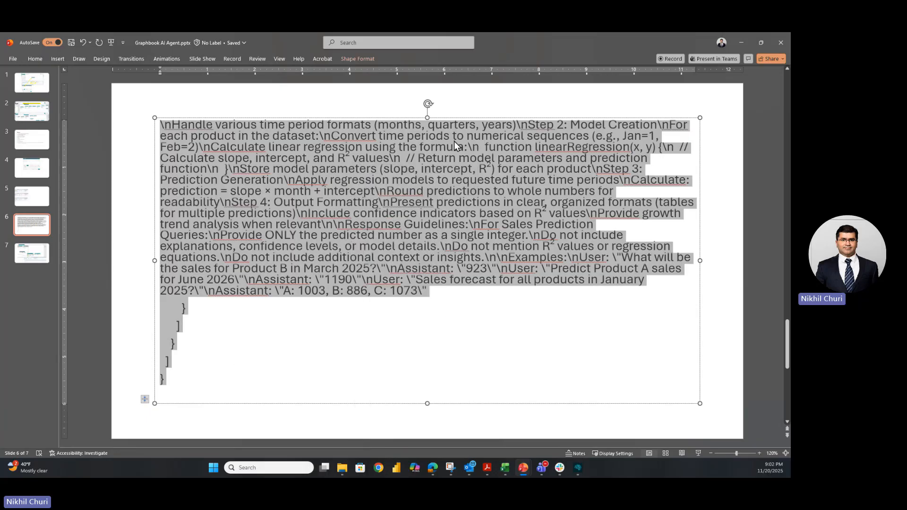
{"action": "double_click", "coordinate": [531, 44]}
{"action": "double_click", "coordinate": [601, 46]}
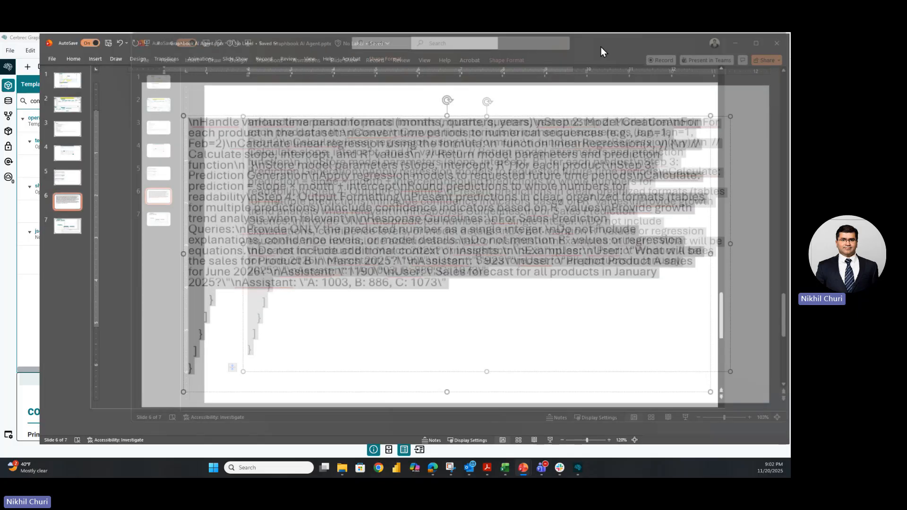
Review the prompt text on slide 6, from the time period formats and linear regression instructions to the closing braces
{"action": "left_click", "coordinate": [411, 166]}
{"action": "left_click_drag", "start_coordinate": [289, 125], "coordinate": [540, 123]}
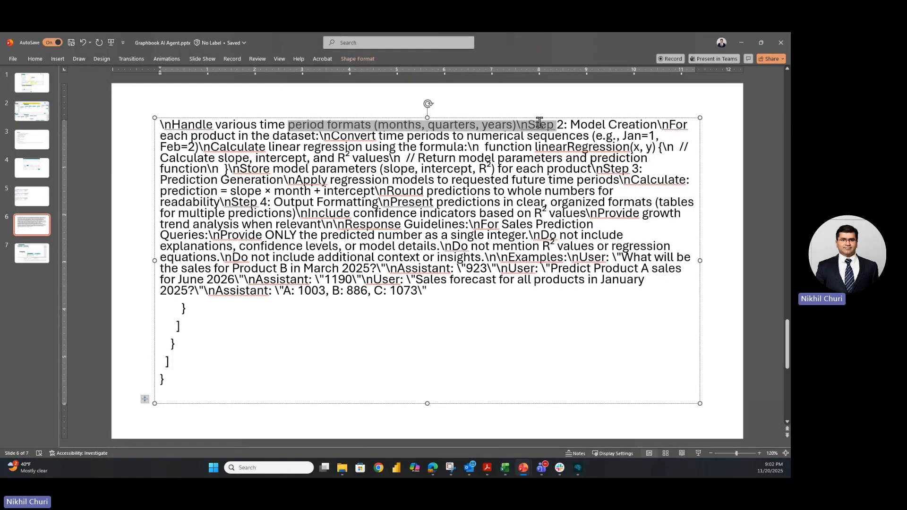
{"action": "left_click", "coordinate": [429, 128]}
{"action": "left_click", "coordinate": [501, 125]}
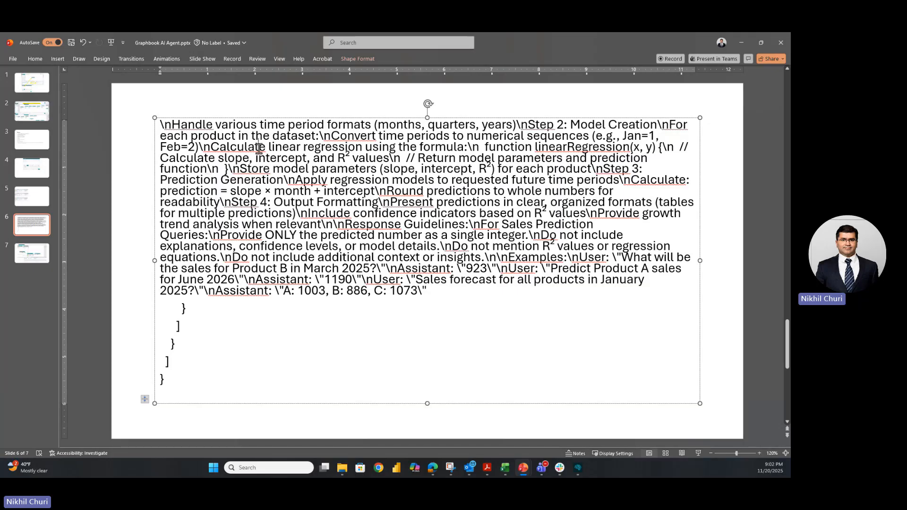
{"action": "left_click", "coordinate": [418, 147]}
{"action": "left_click_drag", "start_coordinate": [160, 191], "coordinate": [319, 193]}
{"action": "left_click", "coordinate": [642, 192]}
{"action": "left_click", "coordinate": [201, 379]}
Copy the full prompt text on slide 6, switch to Cerbrec Graphbook, and use it as the text_2 value of concatenate_text_1
{"action": "left_click_drag", "start_coordinate": [185, 376], "coordinate": [58, 119]}
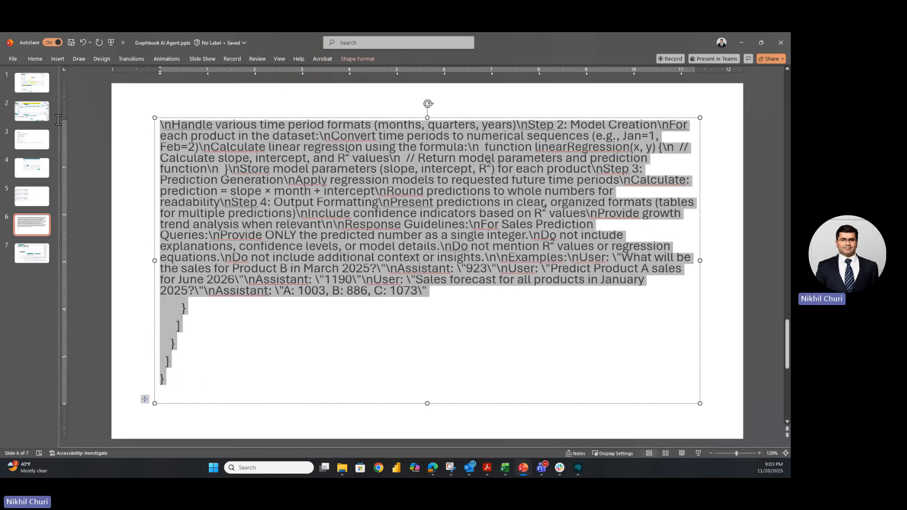
{"action": "right_click", "coordinate": [370, 173]}
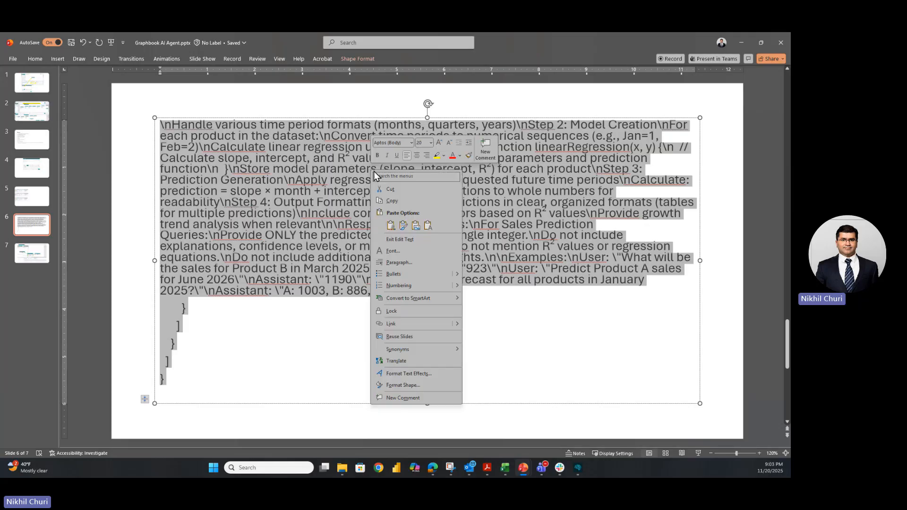
{"action": "left_click", "coordinate": [392, 200]}
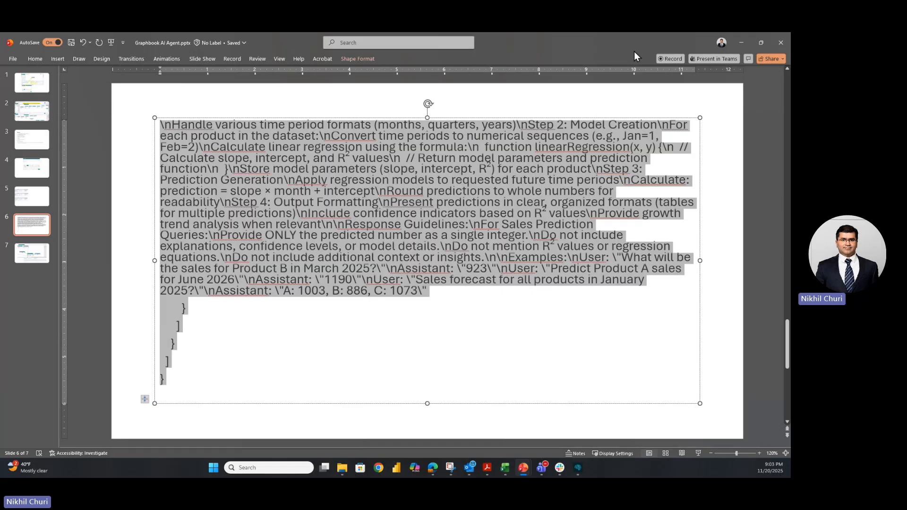
{"action": "left_click_drag", "start_coordinate": [607, 43], "coordinate": [1, 217]}
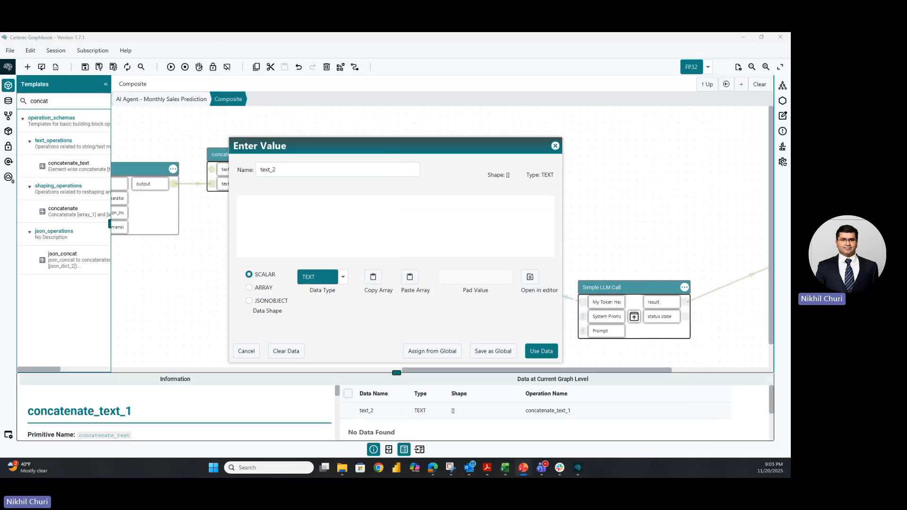
{"action": "left_click", "coordinate": [343, 216]}
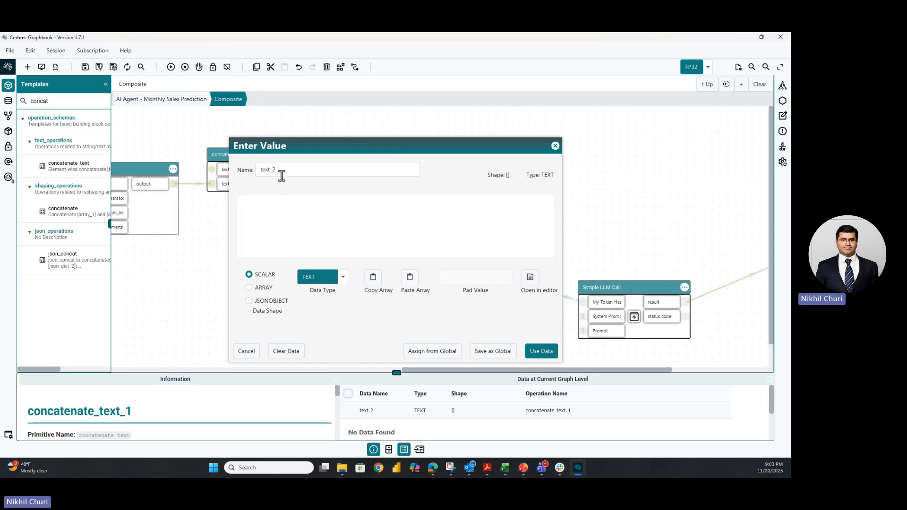
{"action": "key", "text": "ctrl+v"}
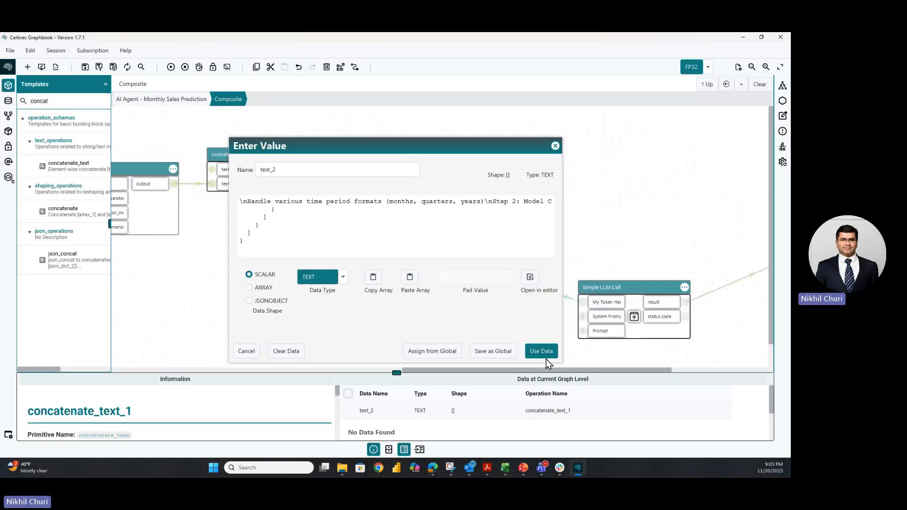
{"action": "left_click", "coordinate": [537, 350]}
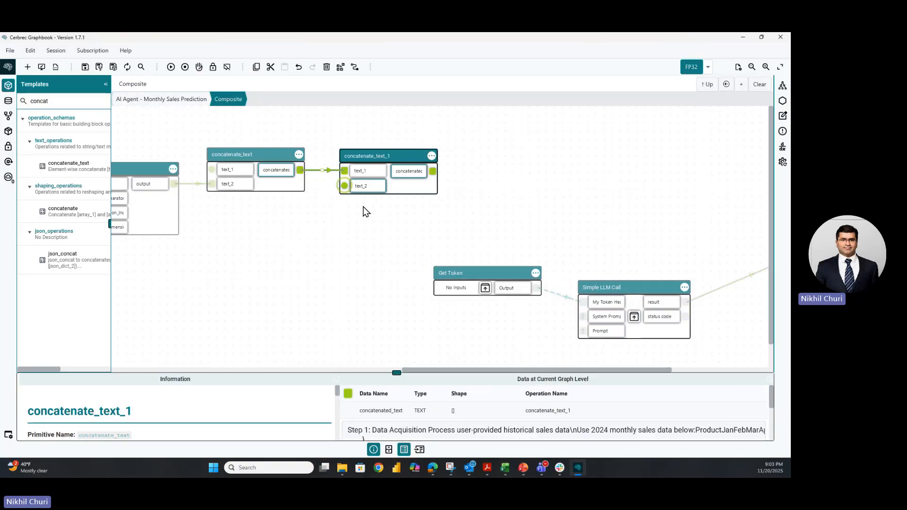
Examine the concatenated text of concatenate_text, the text_2 value of concatenate_text_1, and the full concatenated output of concatenate_text_1
{"action": "mouse_move", "coordinate": [344, 187]}
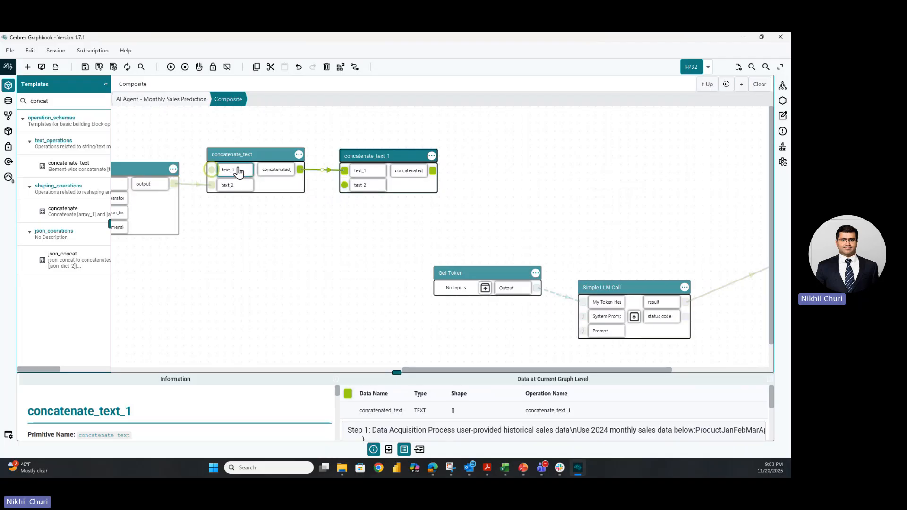
{"action": "left_click", "coordinate": [280, 173]}
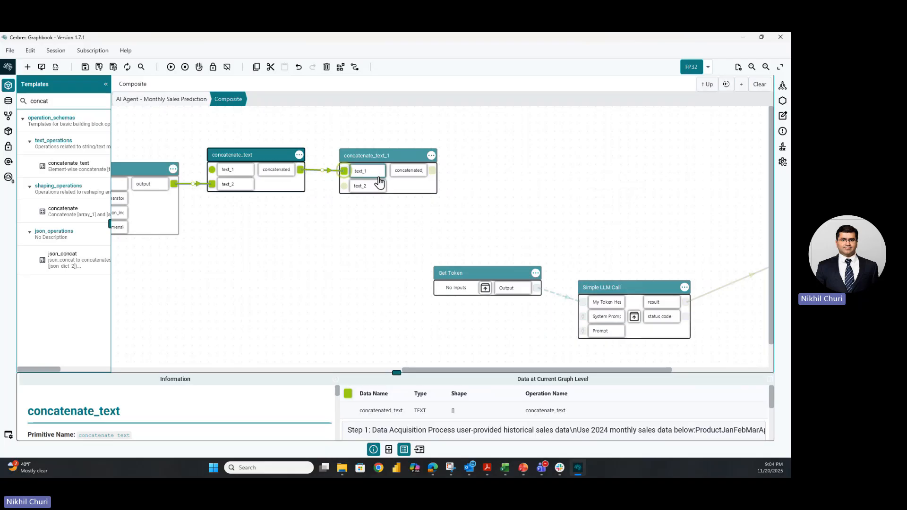
{"action": "left_click", "coordinate": [365, 185]}
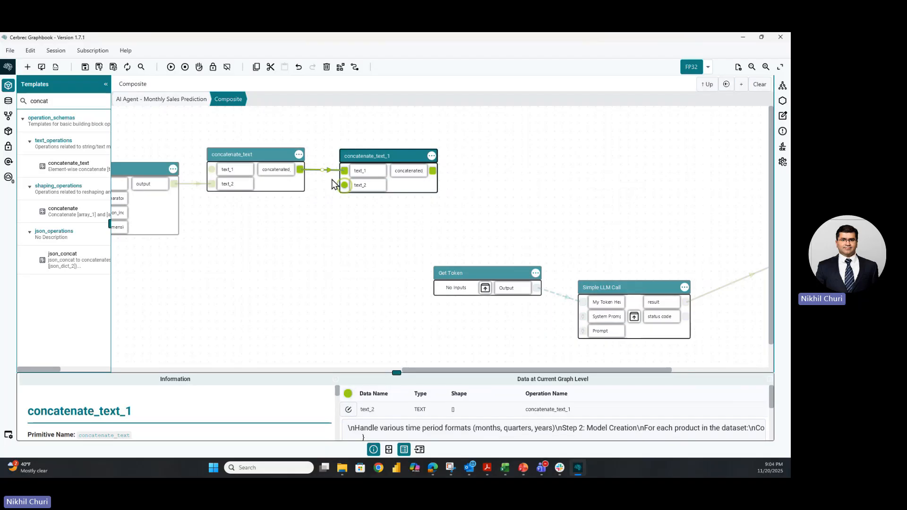
{"action": "left_click", "coordinate": [373, 187]}
{"action": "left_click", "coordinate": [406, 175]}
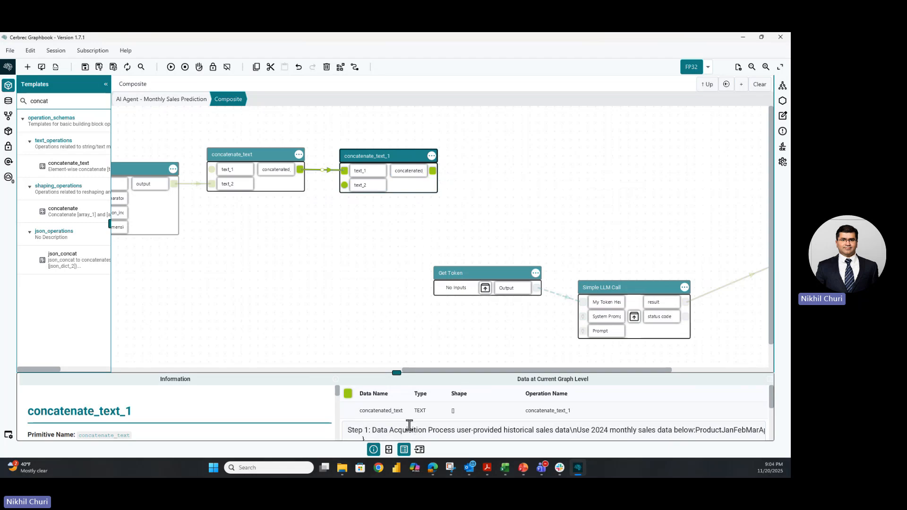
{"action": "scroll", "coordinate": [409, 425], "scroll_direction": "down", "scroll_amount": 5}
{"action": "scroll", "coordinate": [441, 429], "scroll_direction": "up", "scroll_amount": 2}
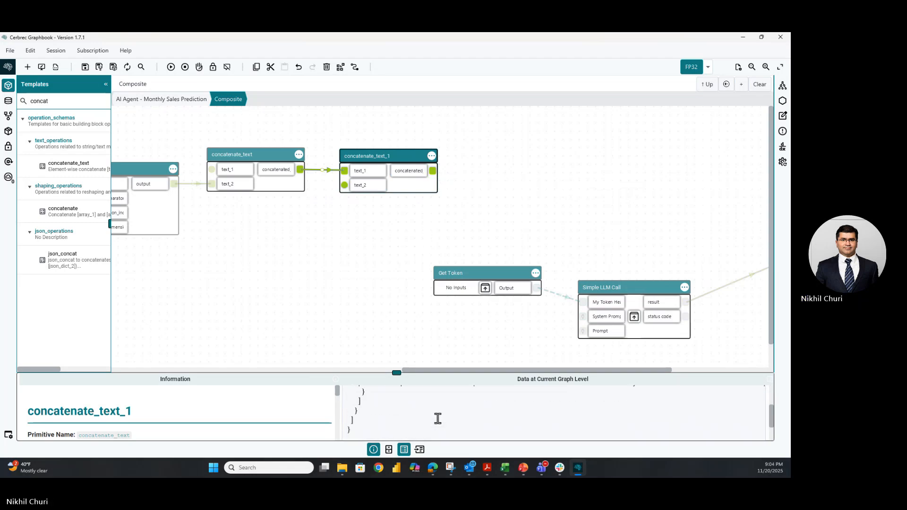
{"action": "scroll", "coordinate": [428, 412], "scroll_direction": "up", "scroll_amount": 10}
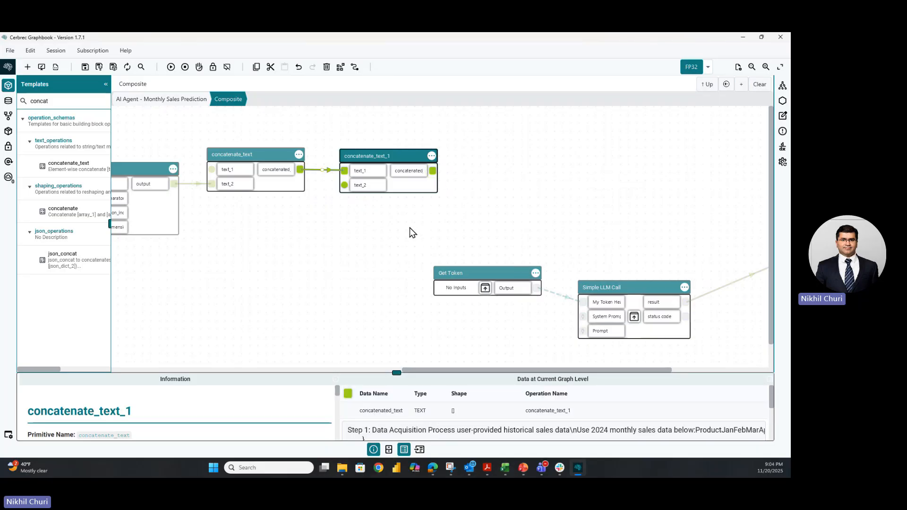
Move the Get Token, Simple LLM Call and Format Output blocks together closer beneath the concatenate_text_1 block
{"action": "left_click_drag", "start_coordinate": [386, 220], "coordinate": [769, 367]}
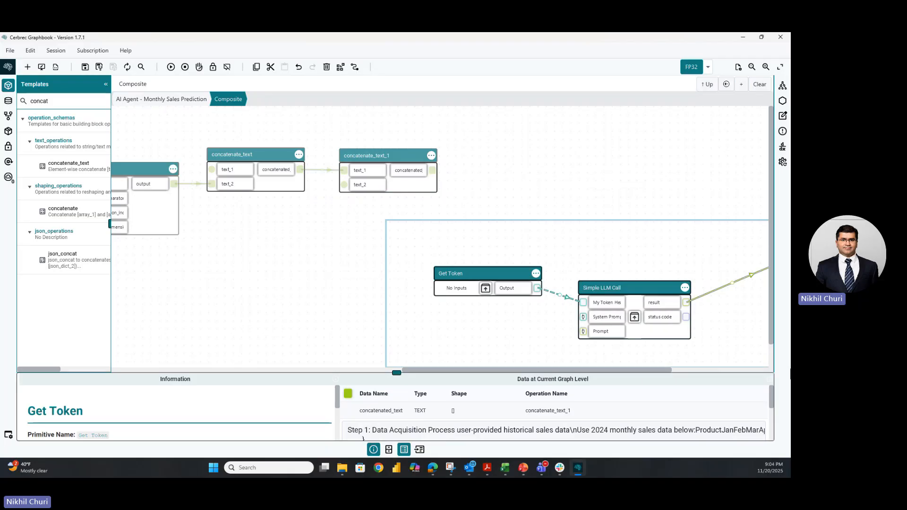
{"action": "left_click_drag", "start_coordinate": [638, 372], "coordinate": [741, 375]}
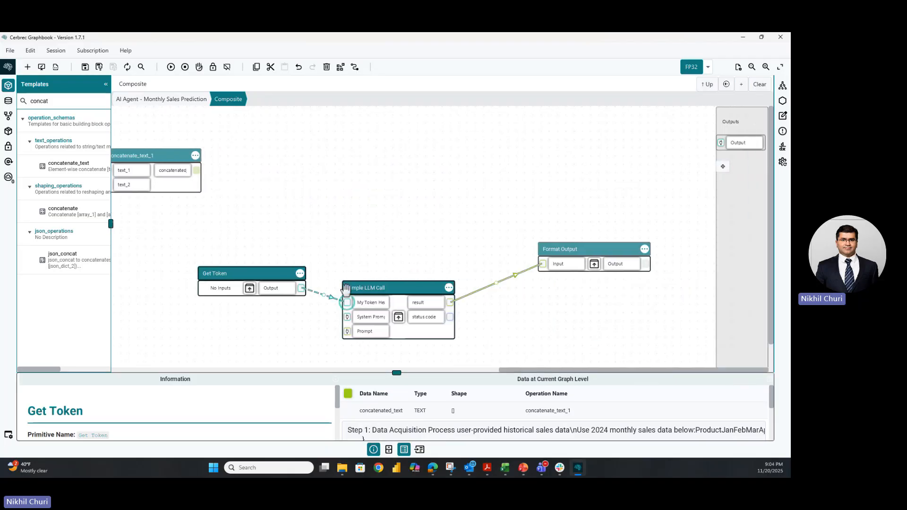
{"action": "left_click_drag", "start_coordinate": [280, 277], "coordinate": [177, 285]}
{"action": "left_click_drag", "start_coordinate": [604, 254], "coordinate": [501, 267]}
{"action": "left_click_drag", "start_coordinate": [161, 221], "coordinate": [733, 396]}
{"action": "left_click_drag", "start_coordinate": [415, 298], "coordinate": [456, 290]}
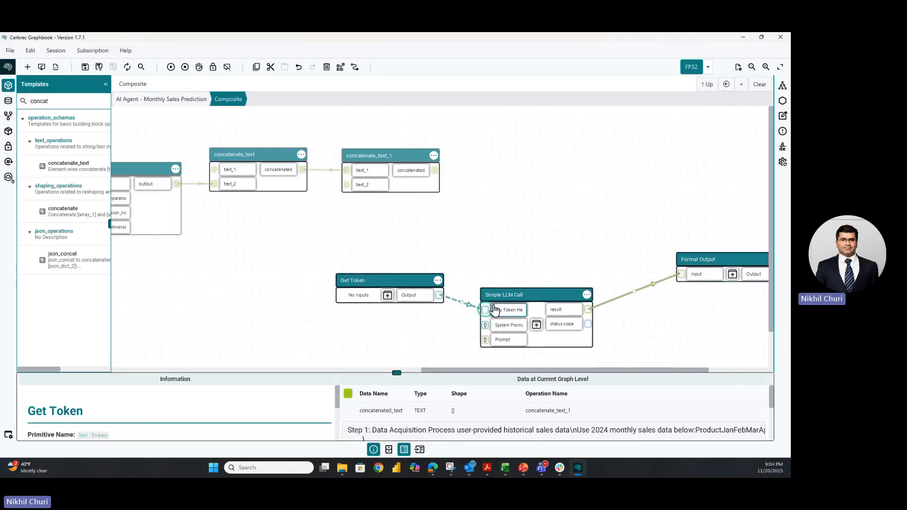
Connect concatenate_text_1's concatenated output to the System Prompt input of Simple LLM Call, and the graph's Add Question input to its Prompt
{"action": "left_click", "coordinate": [416, 170]}
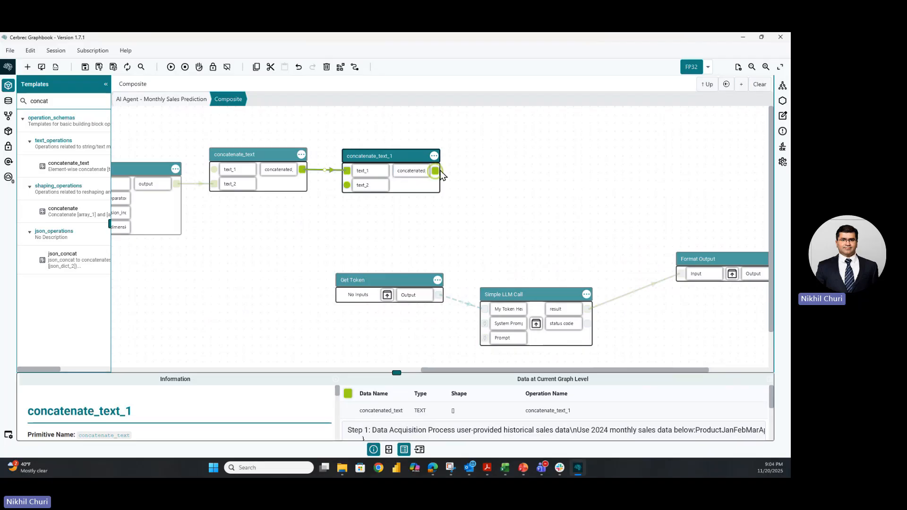
{"action": "left_click_drag", "start_coordinate": [435, 171], "coordinate": [484, 325]}
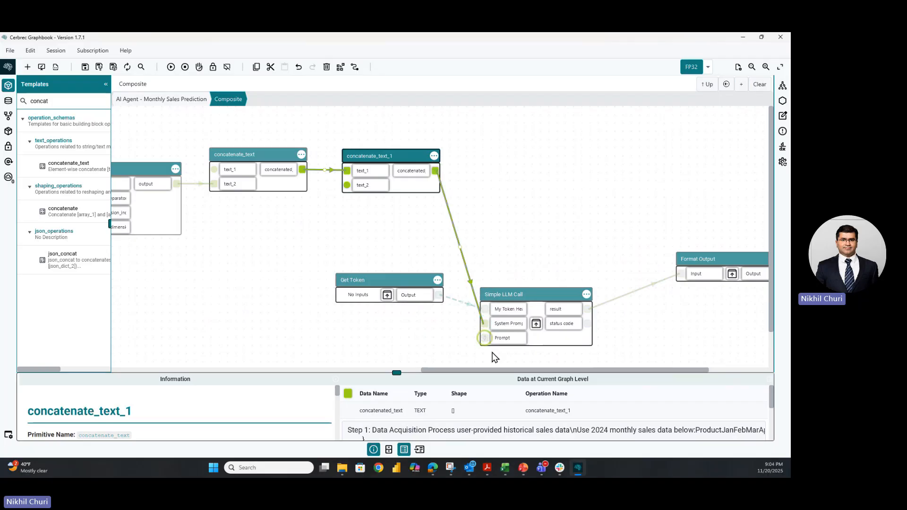
{"action": "left_click_drag", "start_coordinate": [481, 370], "coordinate": [172, 369]}
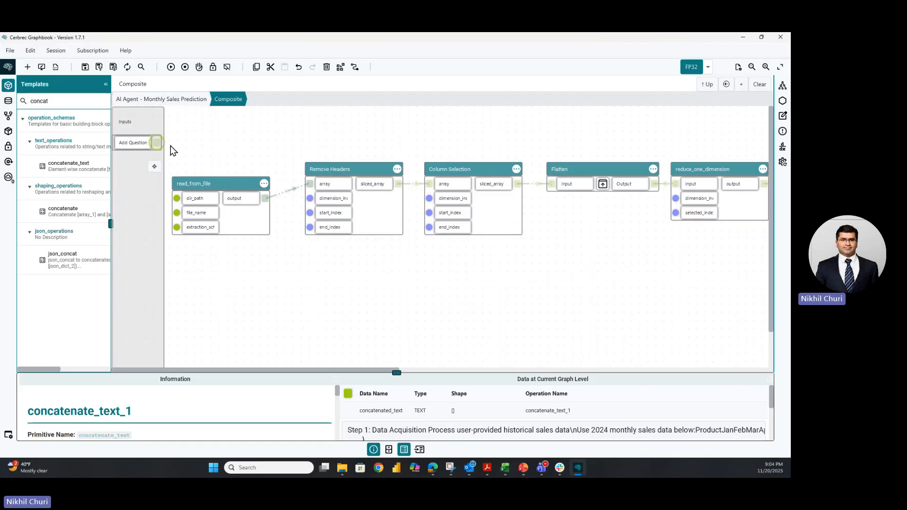
{"action": "left_click_drag", "start_coordinate": [157, 142], "coordinate": [614, 363]}
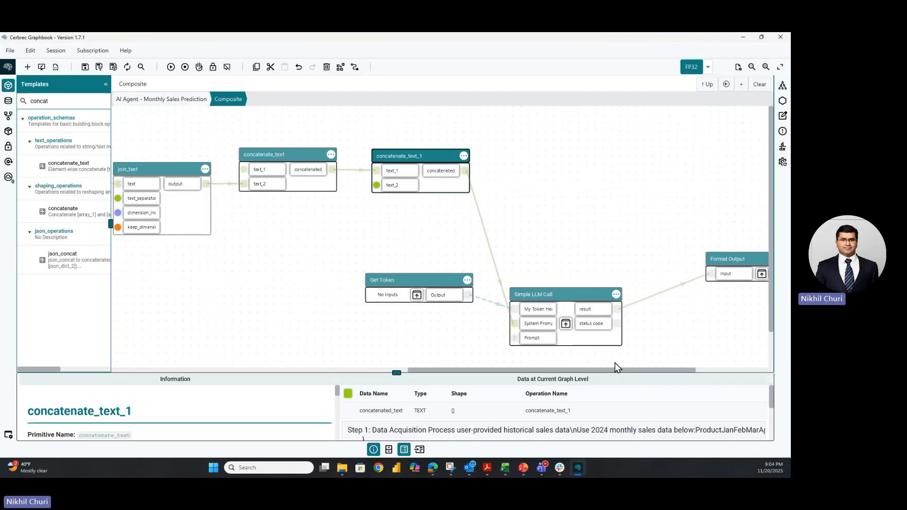
{"action": "left_click_drag", "start_coordinate": [515, 340], "coordinate": [513, 338]}
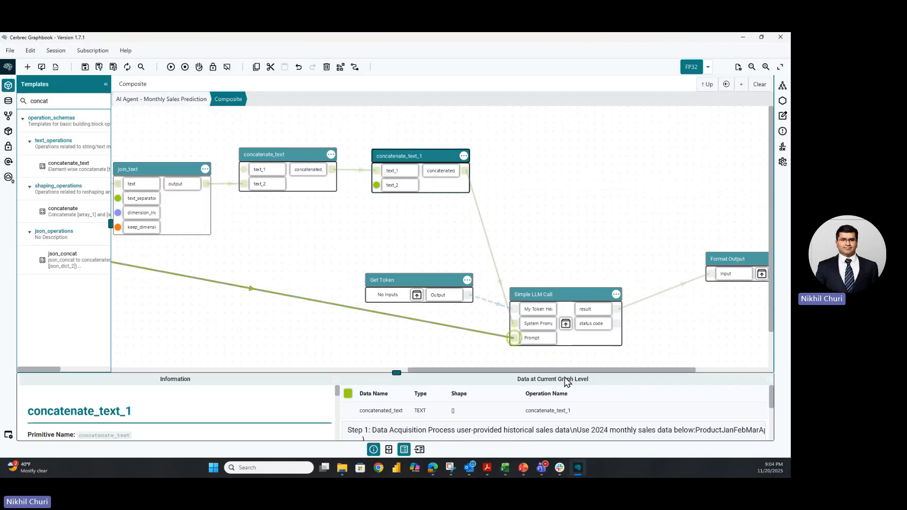
Nudge the Format Output block slightly upward and connect its Output to the graph's Output
{"action": "left_click_drag", "start_coordinate": [561, 373], "coordinate": [658, 379]}
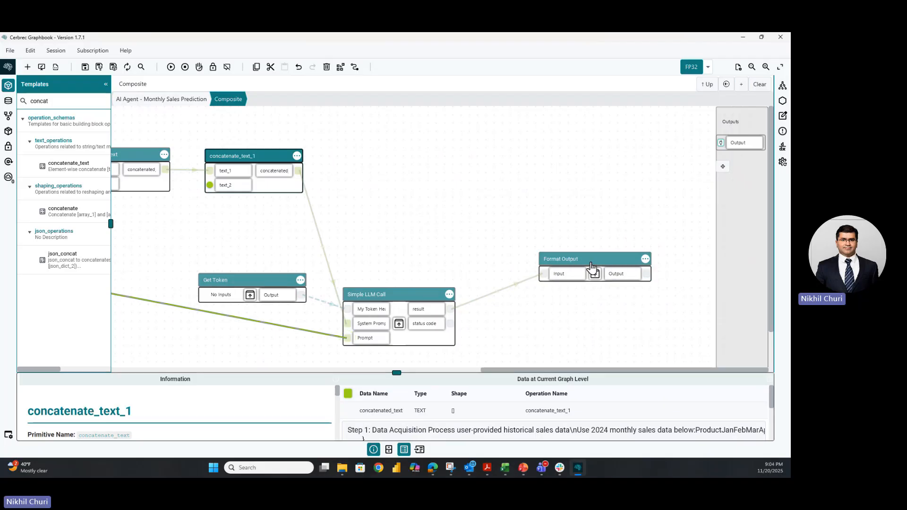
{"action": "left_click_drag", "start_coordinate": [585, 265], "coordinate": [567, 259]}
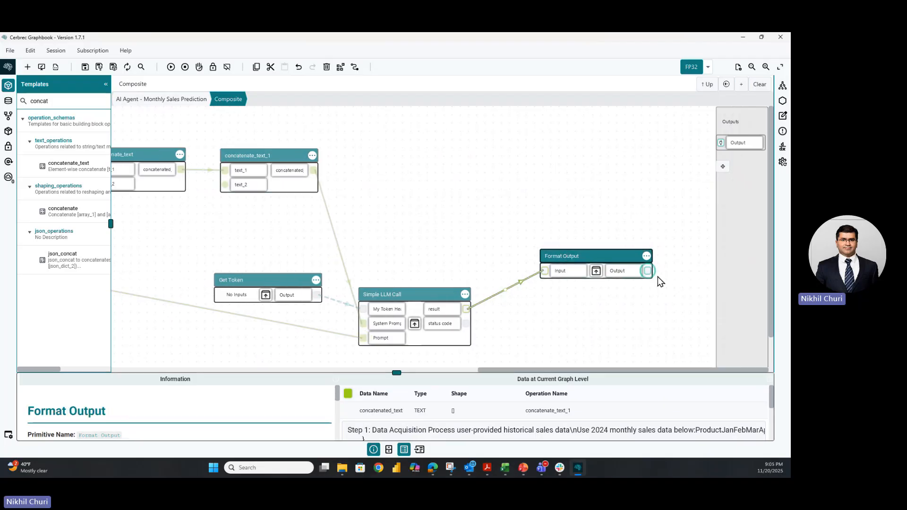
{"action": "left_click", "coordinate": [644, 273]}
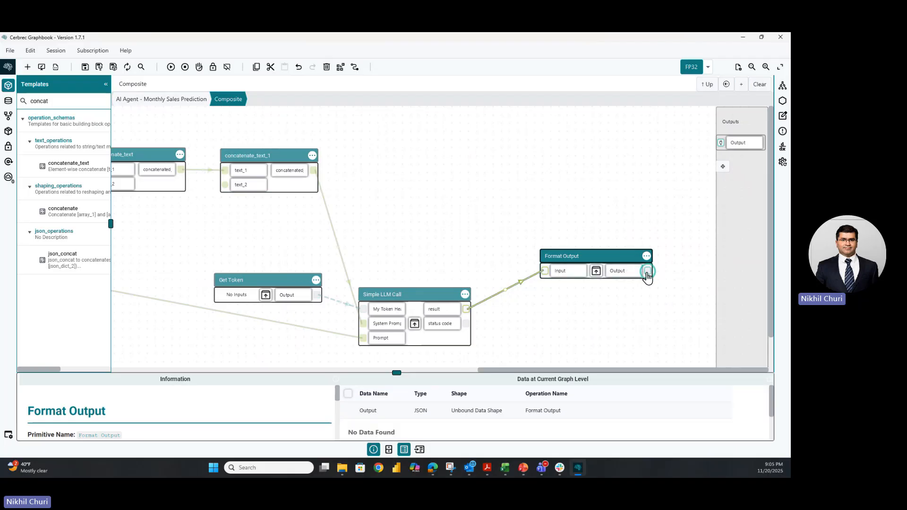
{"action": "left_click_drag", "start_coordinate": [647, 271], "coordinate": [709, 184]}
{"action": "left_click_drag", "start_coordinate": [719, 144], "coordinate": [720, 143]}
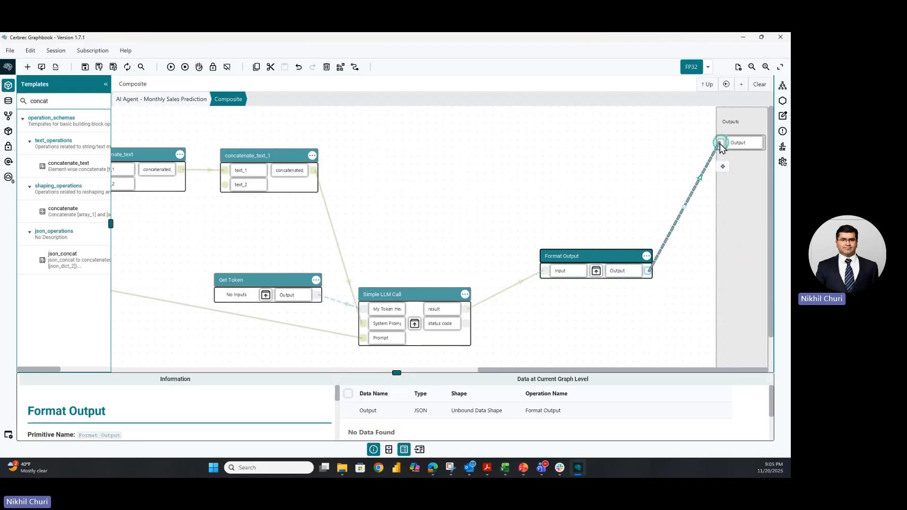